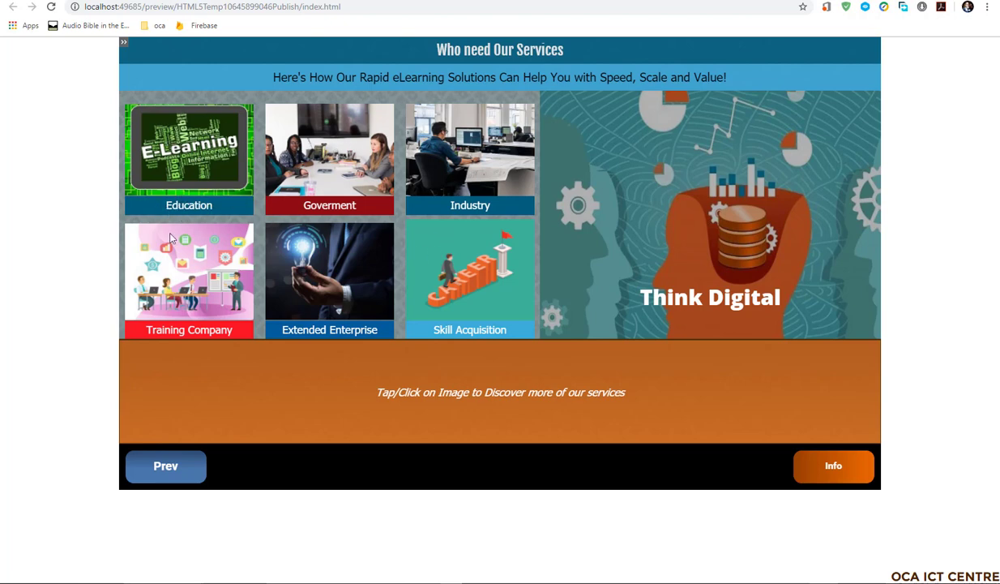
Test the published slide by opening the Education, Government, Skill Acquisition, Industry, Training Company and Extended Enterprise descriptions
left_click(181, 161)
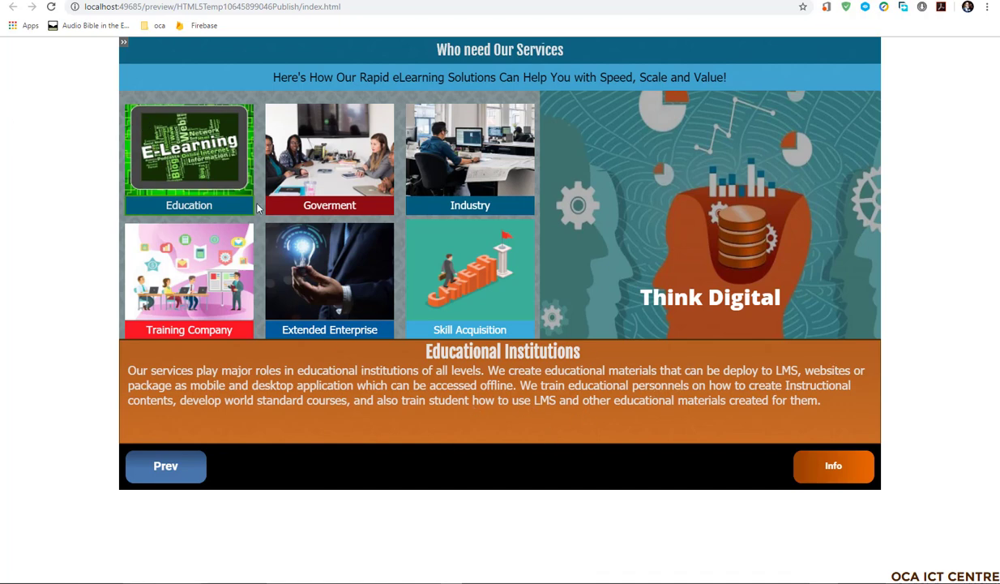
left_click(329, 173)
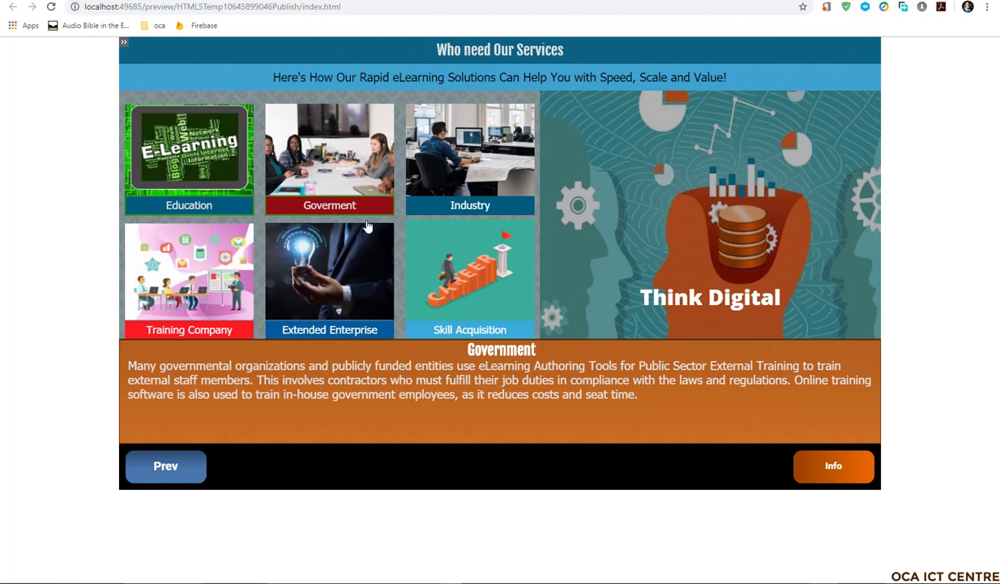
left_click(448, 267)
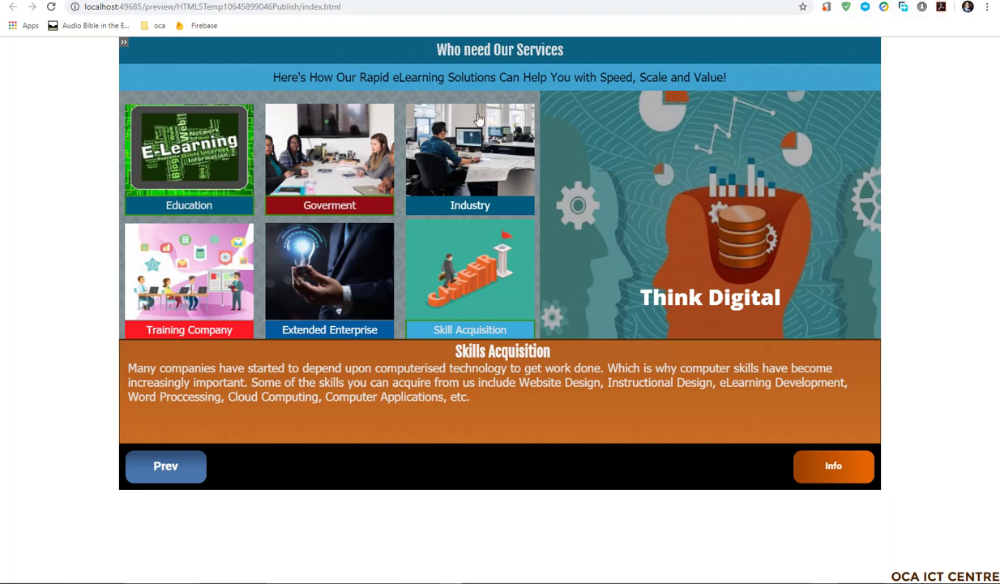
left_click(457, 158)
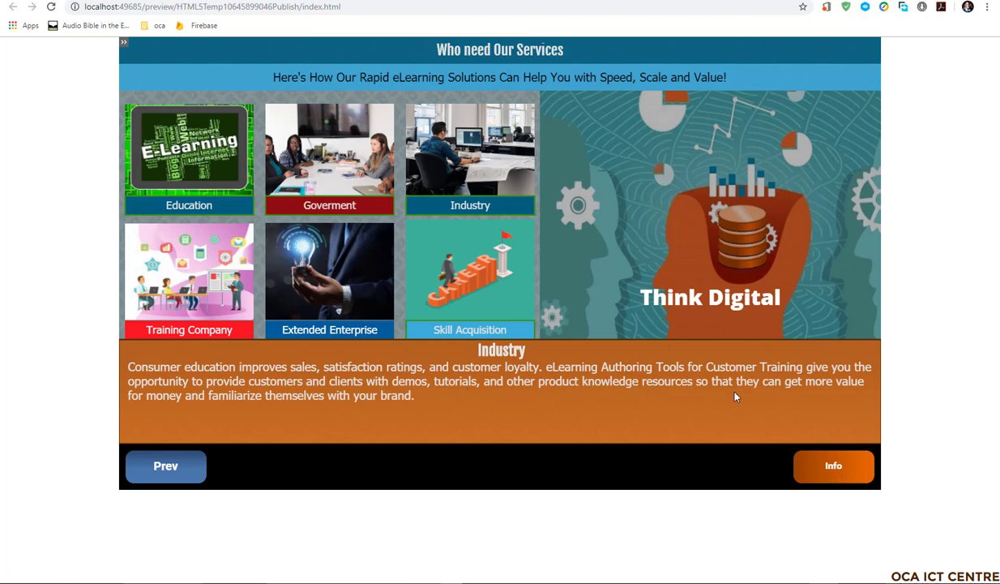
left_click(176, 271)
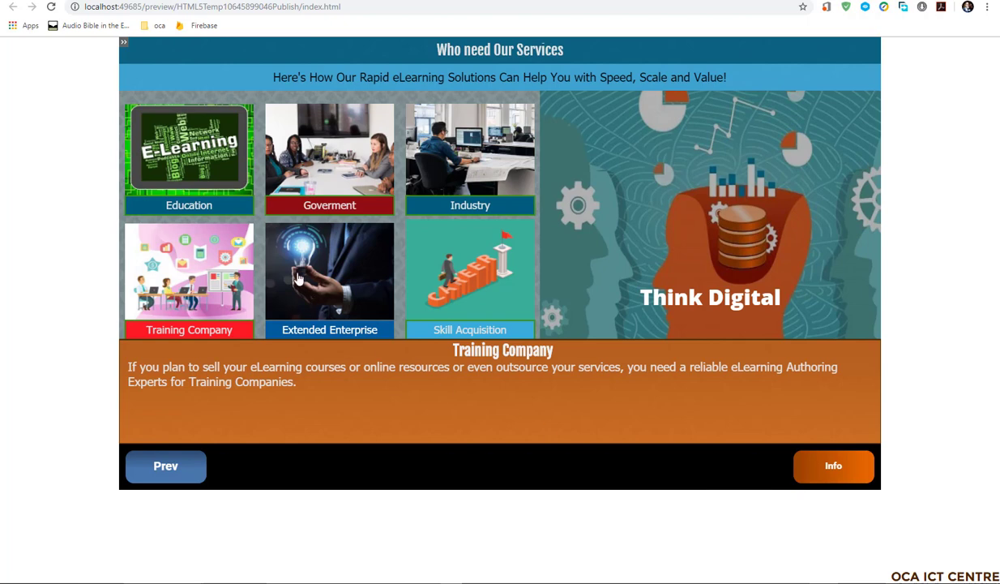
left_click(322, 299)
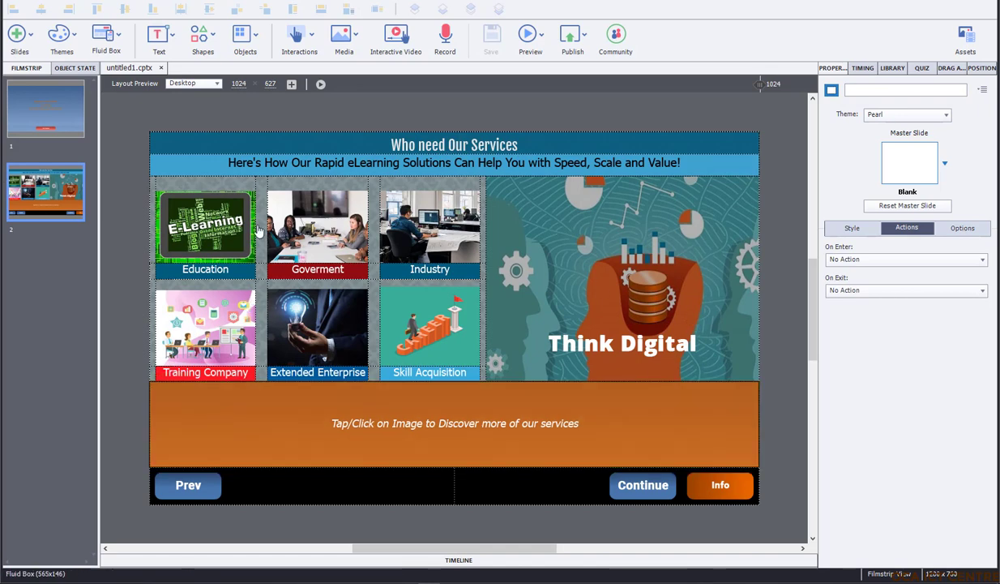
Preview the next 5 slides of the Captivate project in the browser and start playback
left_click(542, 34)
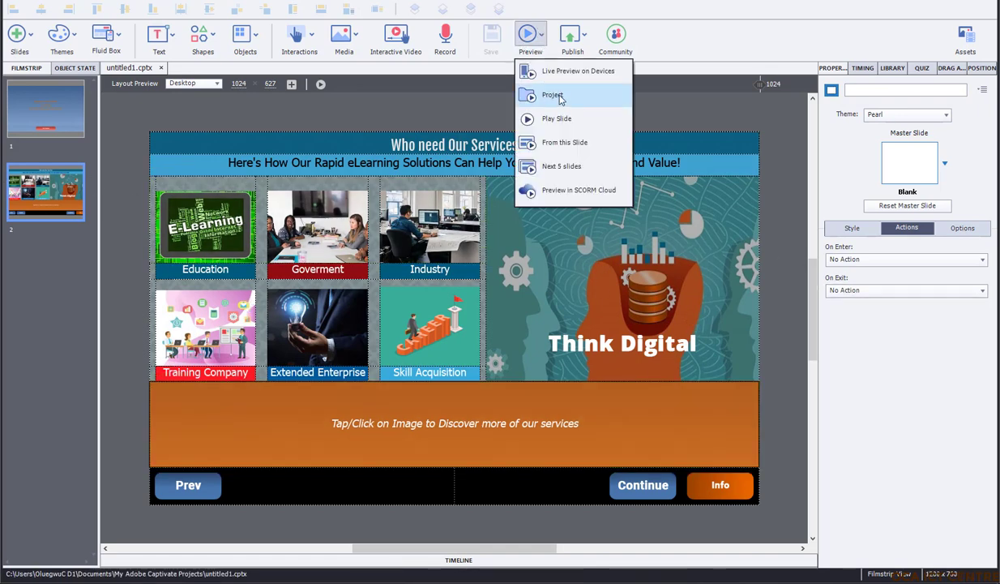
left_click(568, 166)
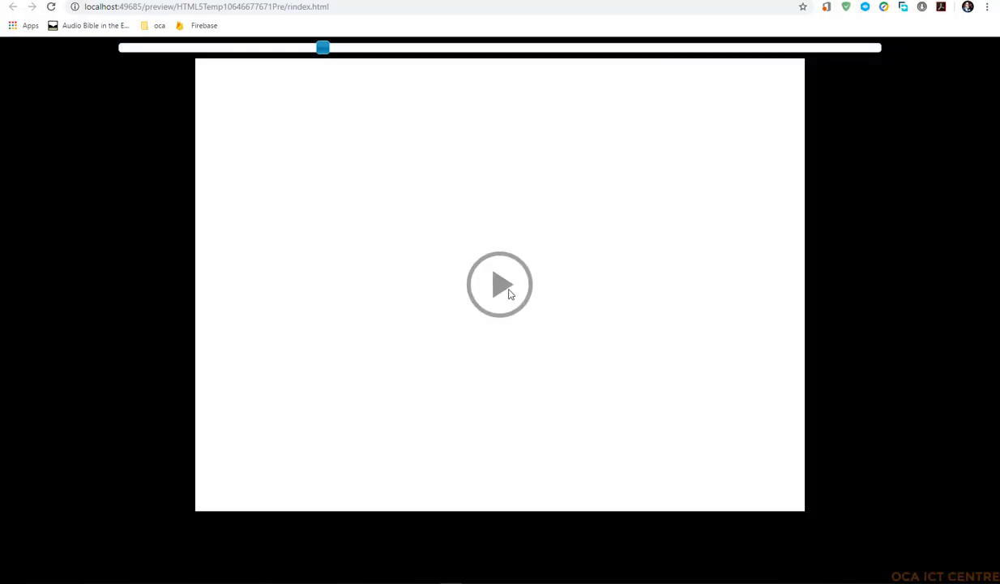
left_click(509, 289)
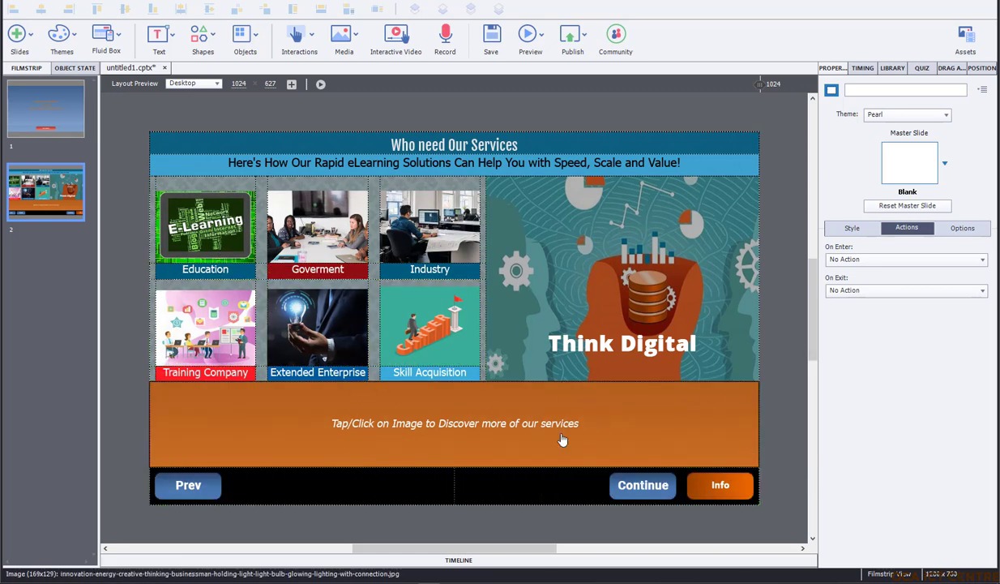
Inspect the On Success actions assigned to the Continue button and the Education, Government, Industry and Skill Acquisition images
left_click(652, 486)
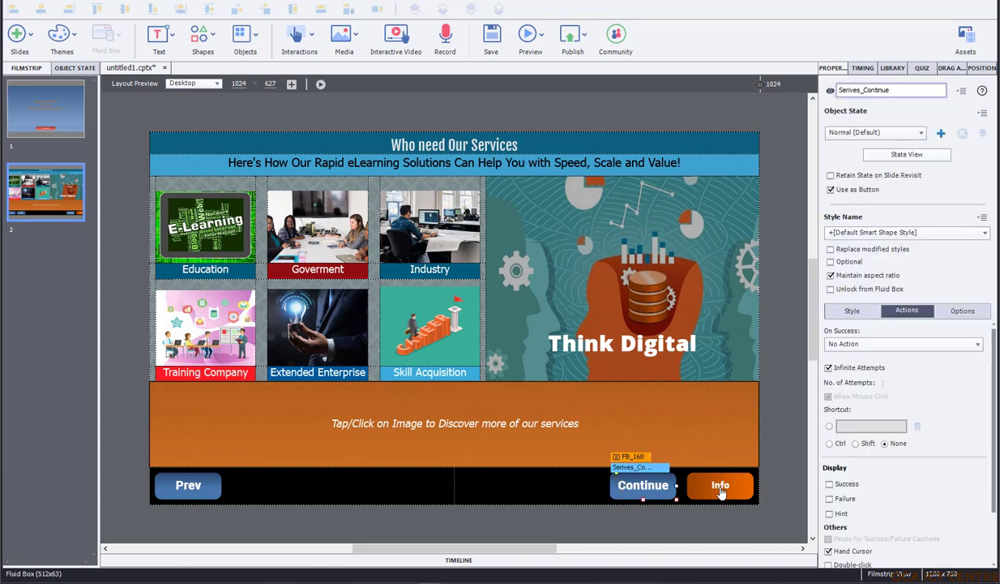
left_click(850, 346)
left_click(850, 345)
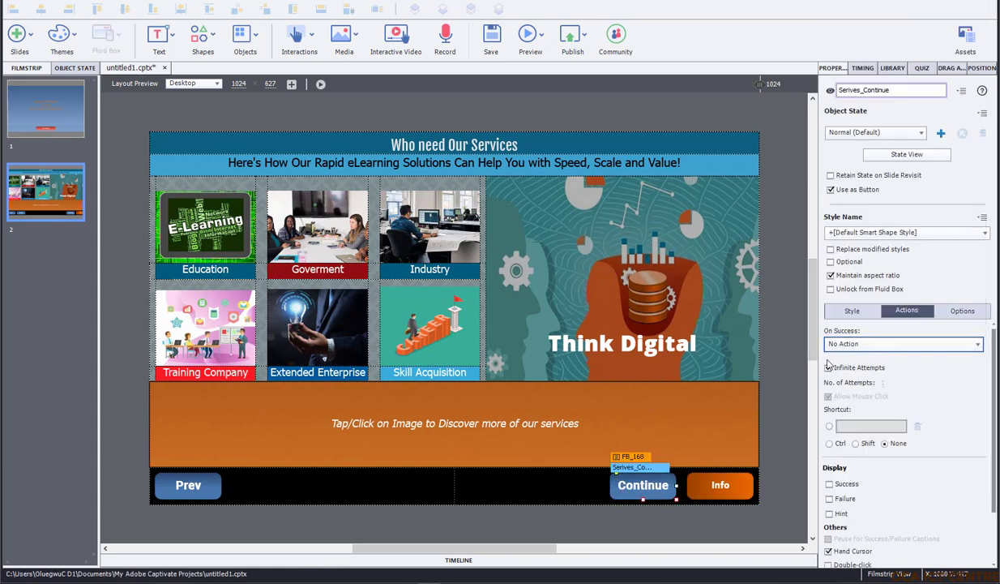
left_click(176, 238)
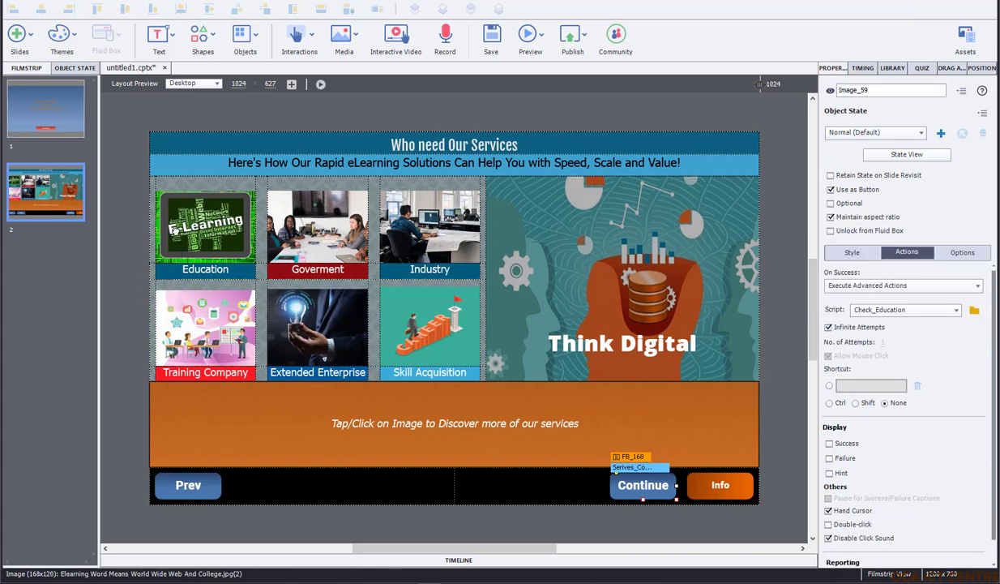
left_click(284, 241)
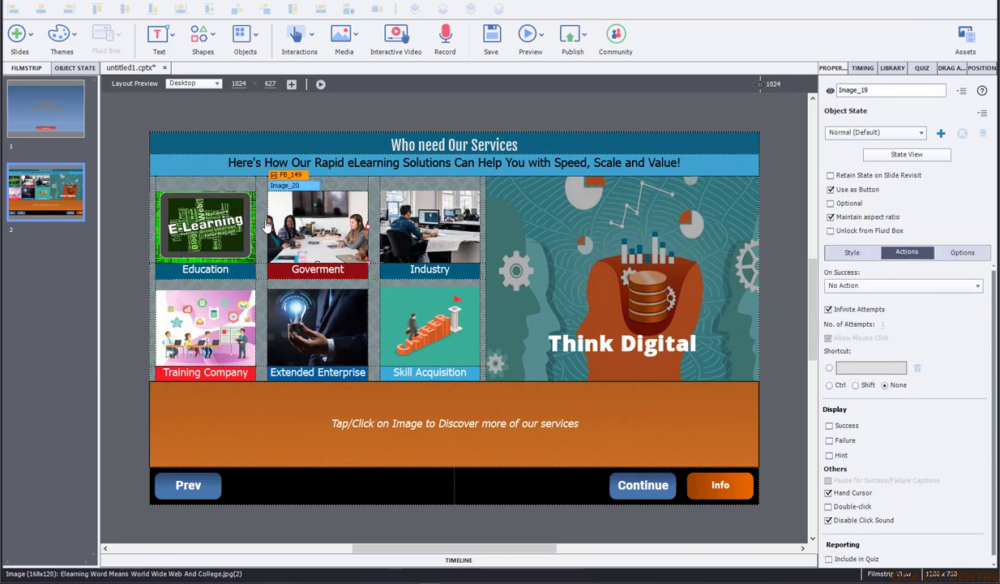
left_click(428, 227)
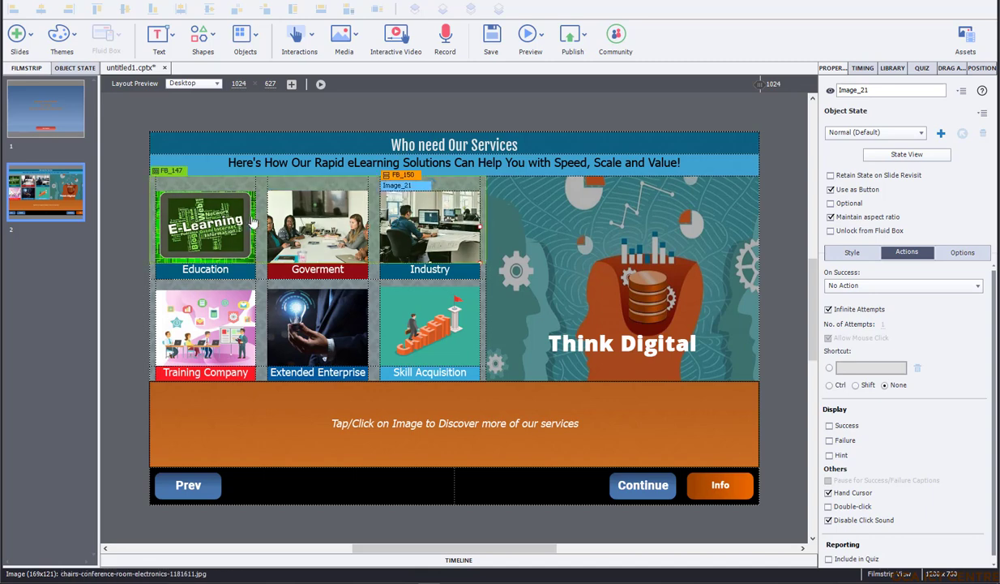
left_click(228, 231)
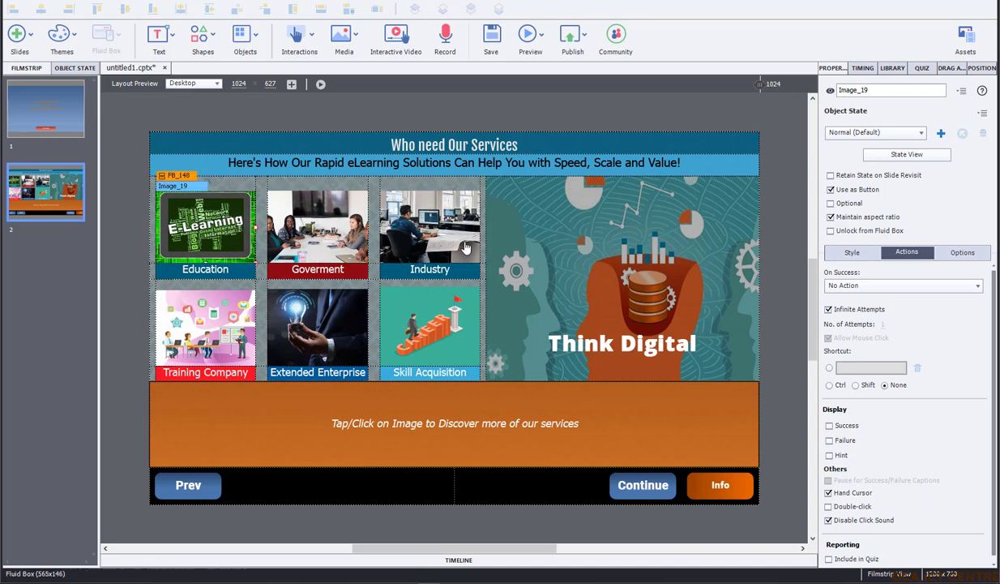
left_click(875, 291)
left_click(875, 290)
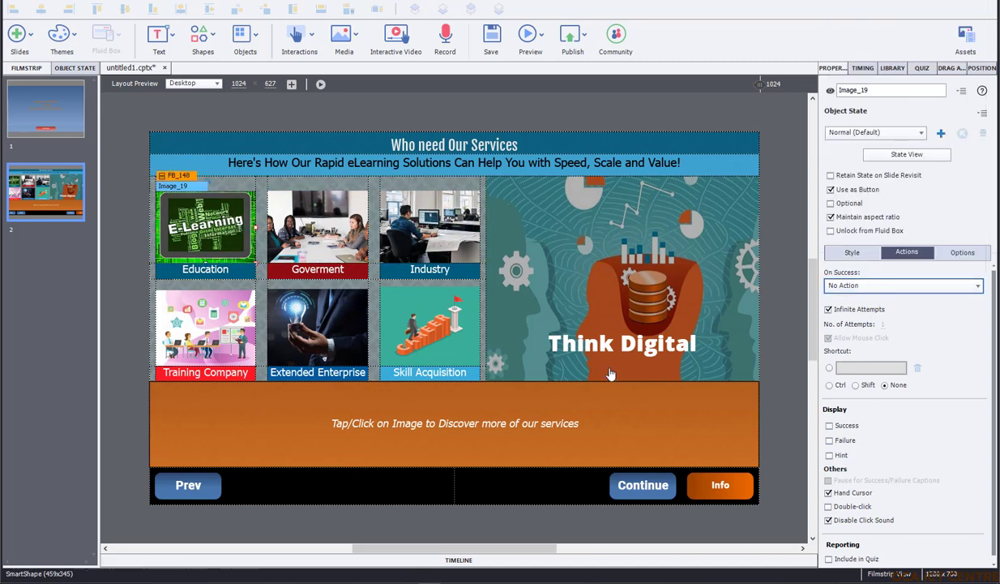
left_click(415, 318)
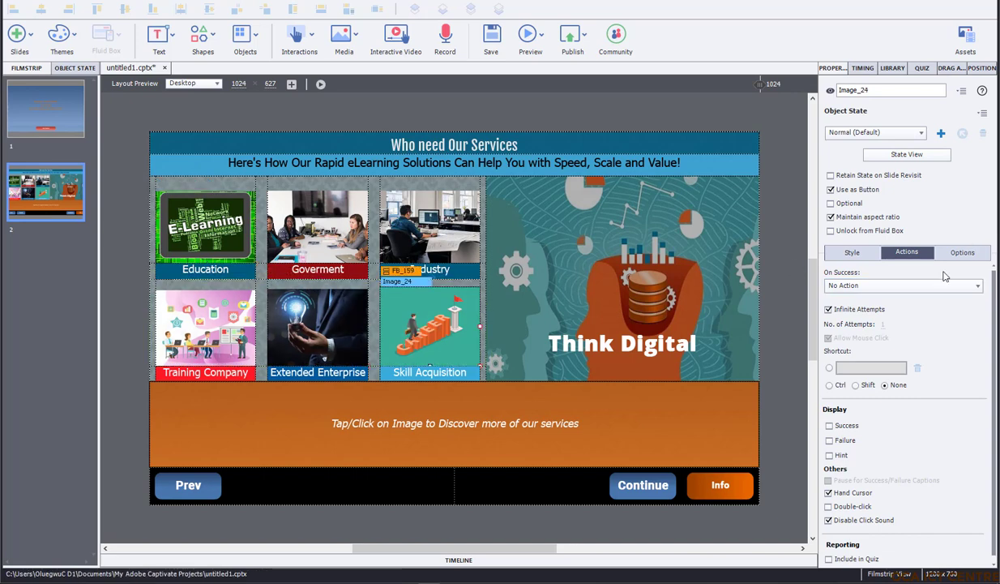
Check the project for existing advanced actions, and leave the Advanced Actions dialog without creating one
left_click(171, 2)
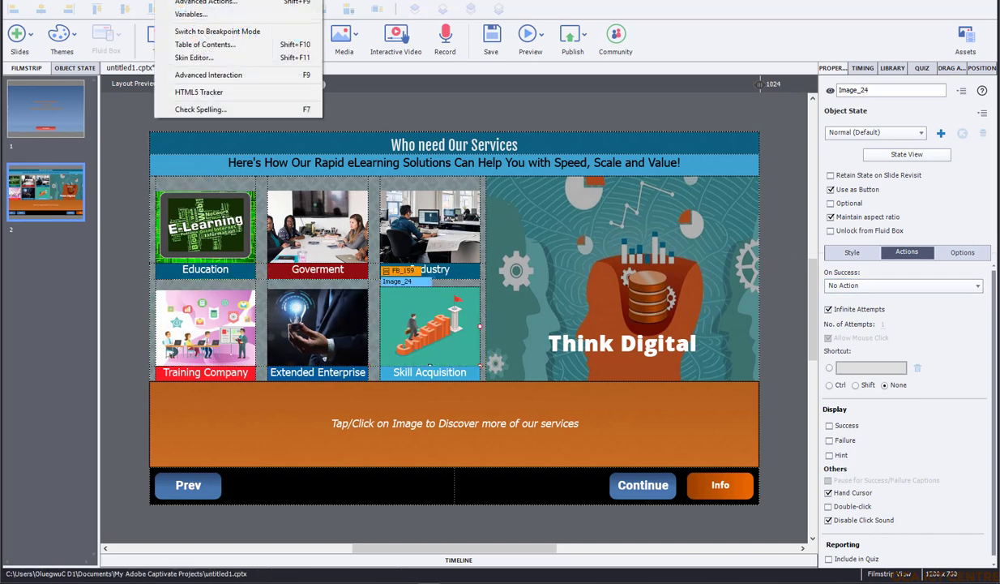
left_click(201, 3)
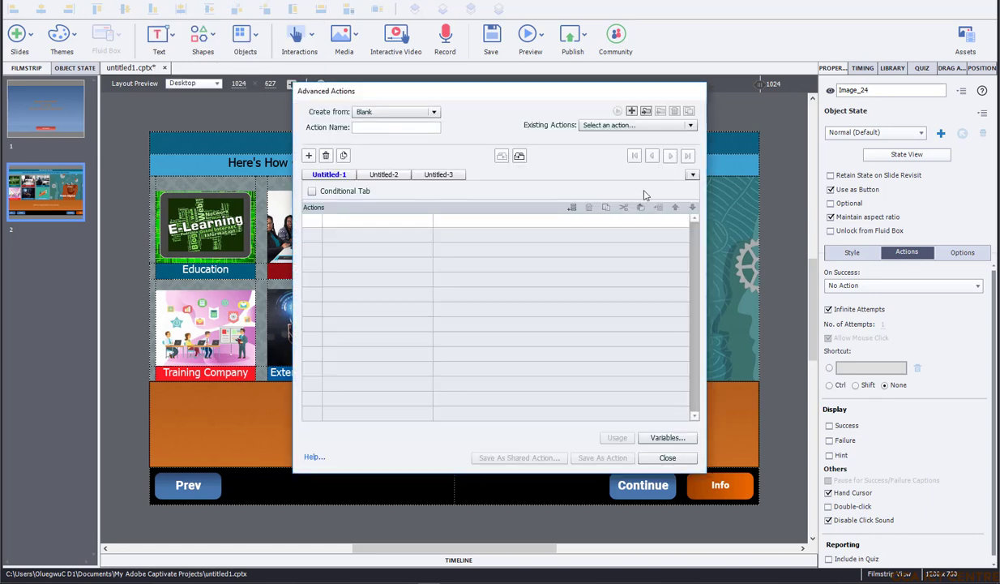
left_click(646, 126)
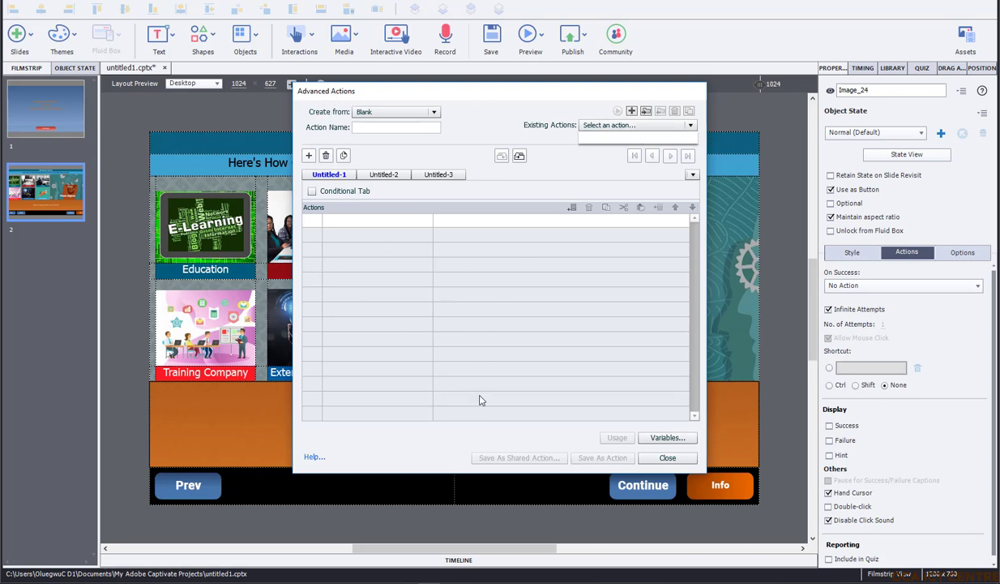
left_click(470, 323)
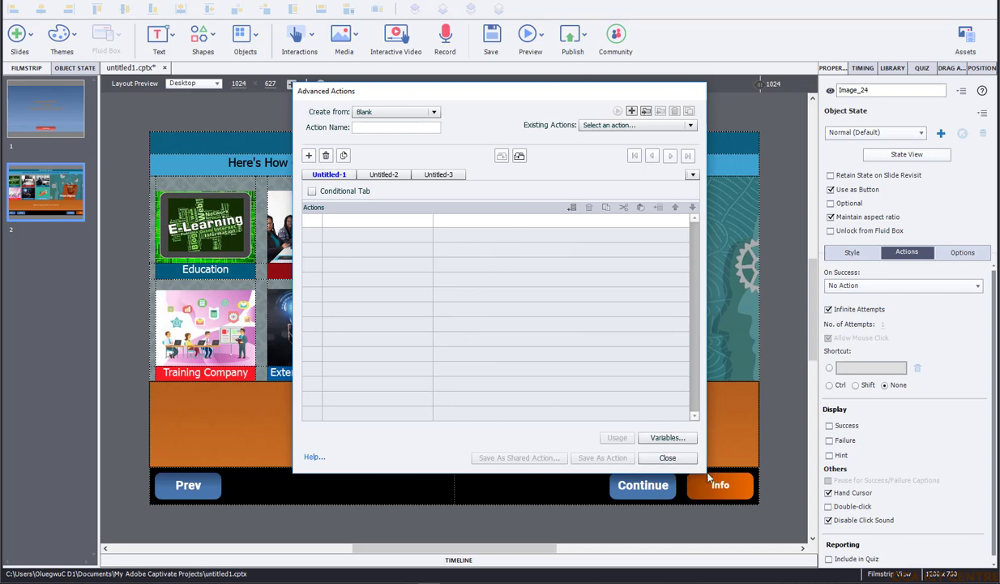
left_click(667, 457)
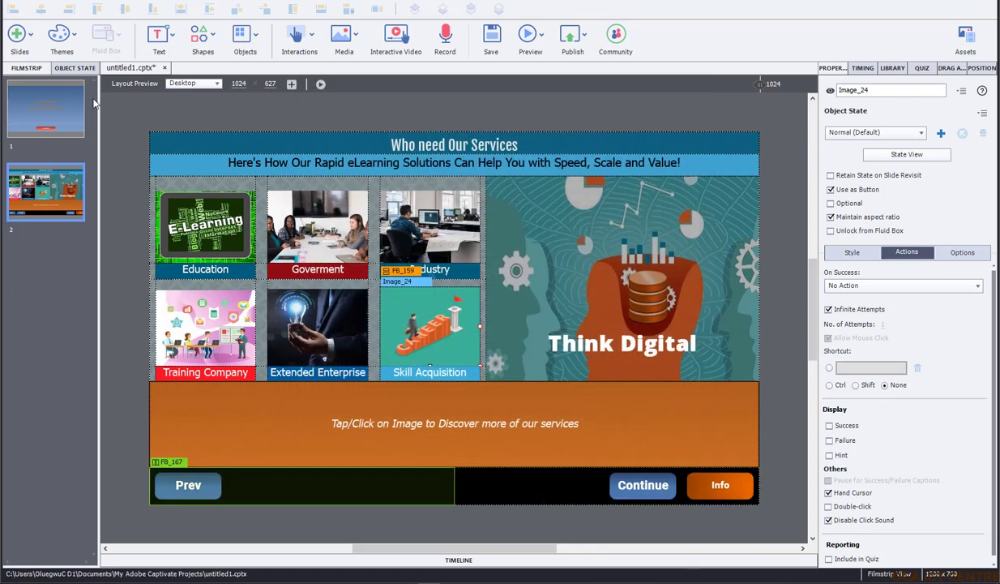
Review the project's user variables and close the Variables dialog
left_click(171, 1)
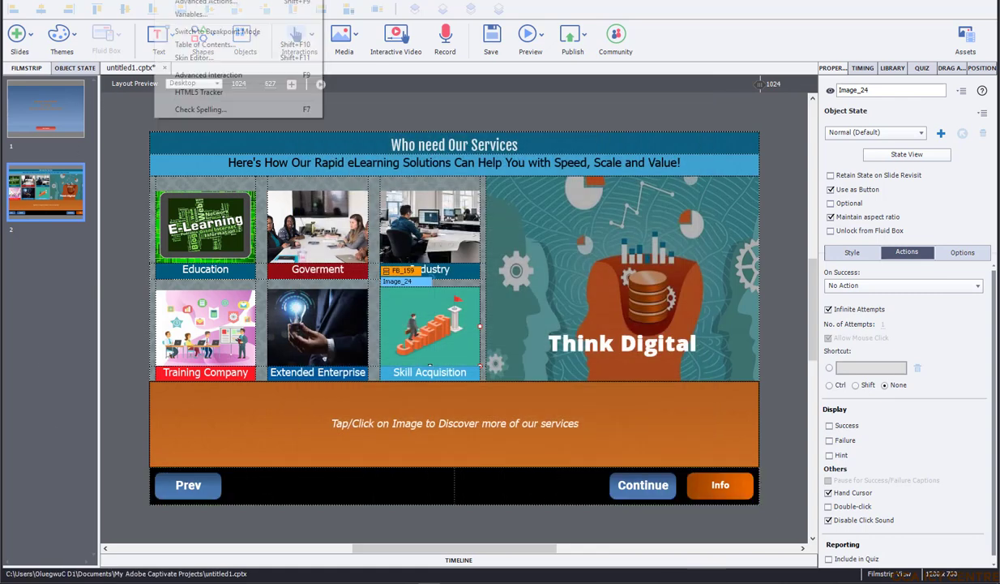
left_click(192, 15)
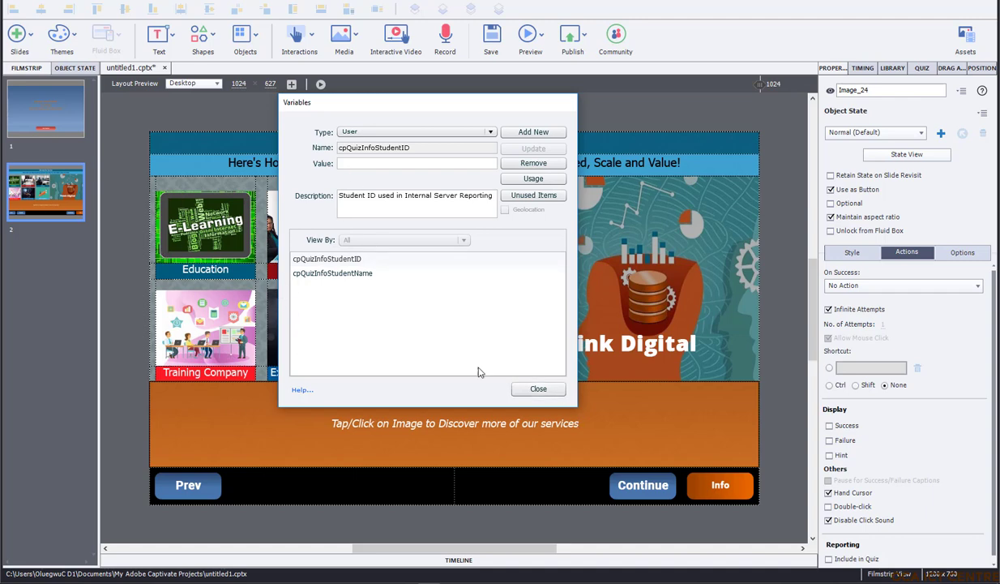
left_click(517, 389)
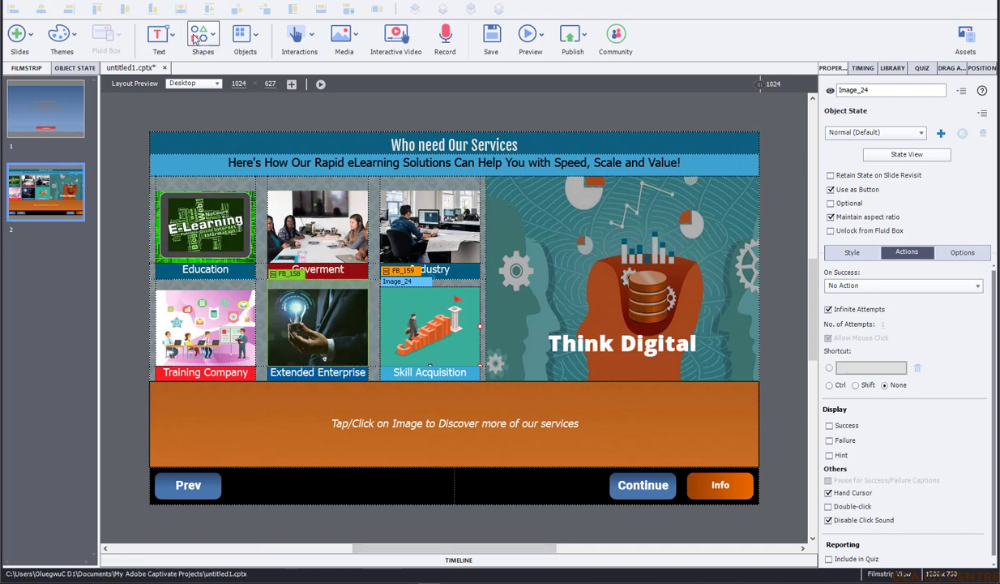
Create and save a user variable named Var_Education with the value 0
left_click(169, 1)
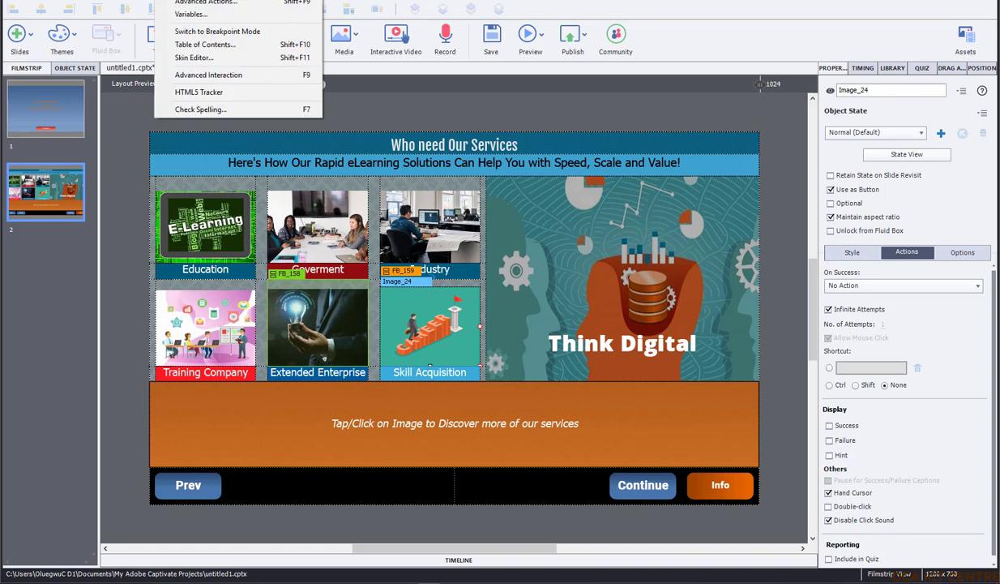
left_click(191, 14)
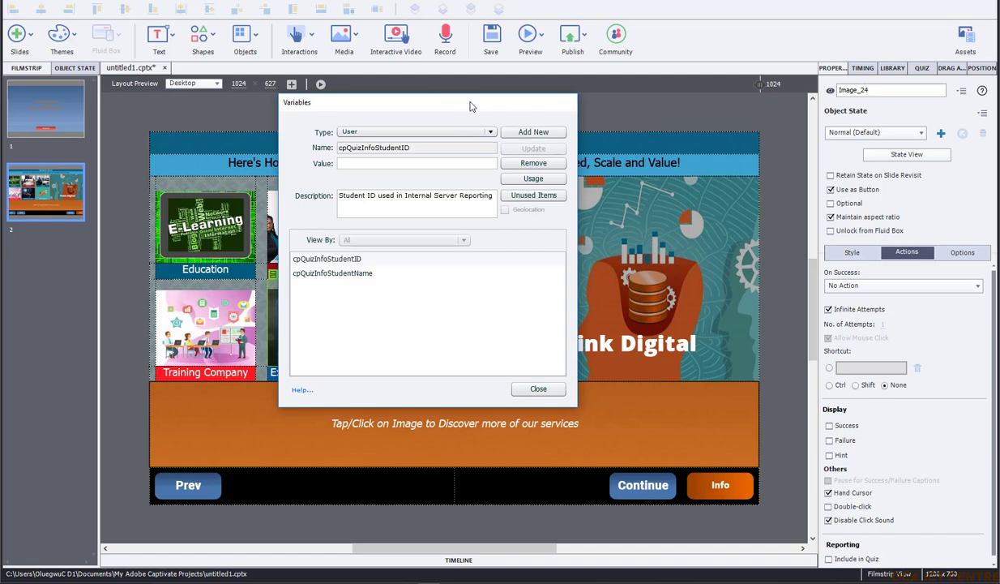
left_click_drag(469, 103, 868, 195)
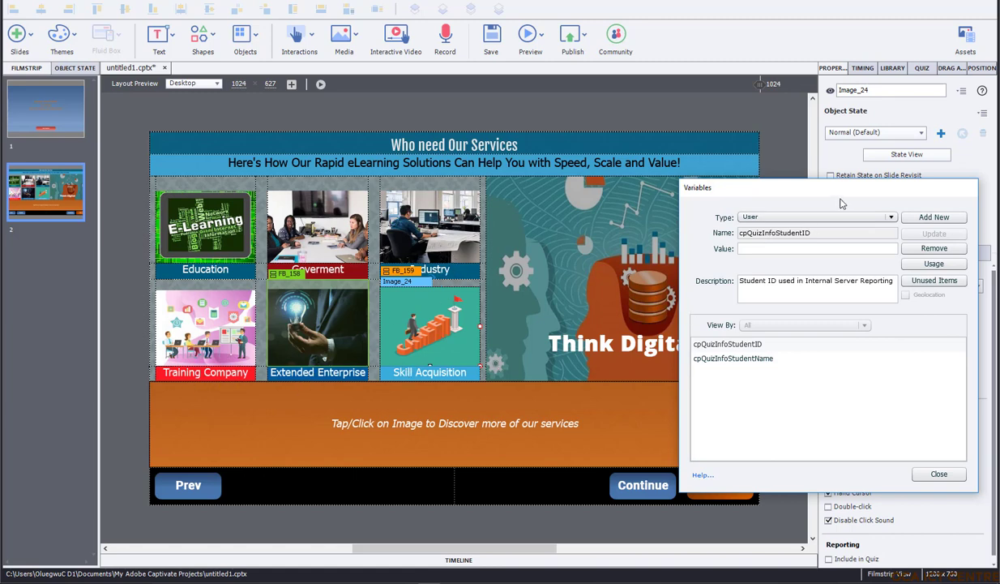
left_click_drag(749, 197, 193, 100)
left_click_drag(316, 99, 379, 236)
left_click(483, 273)
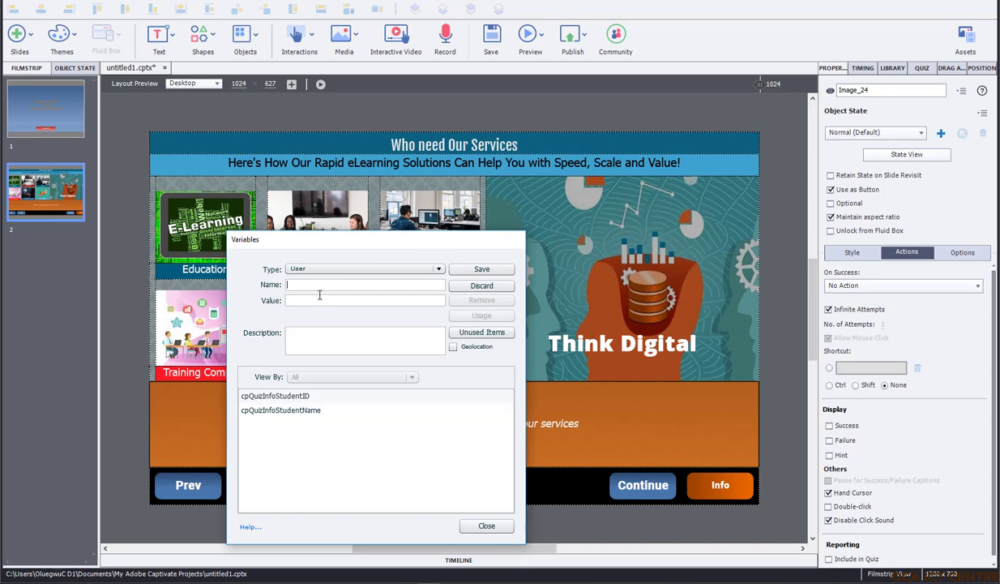
left_click_drag(328, 241, 379, 247)
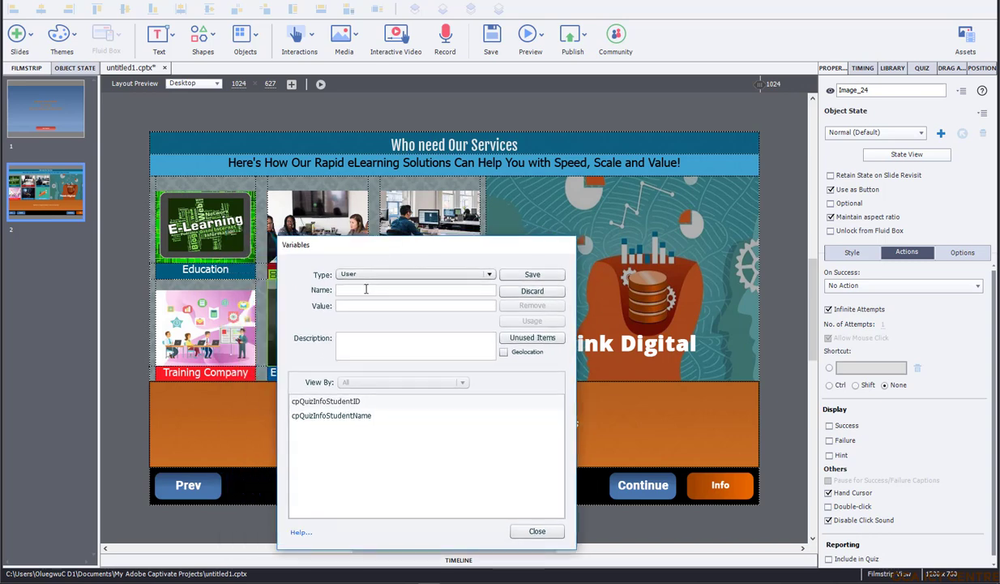
type("Var_Education")
left_click(367, 289)
type("a")
left_click(351, 306)
type("0")
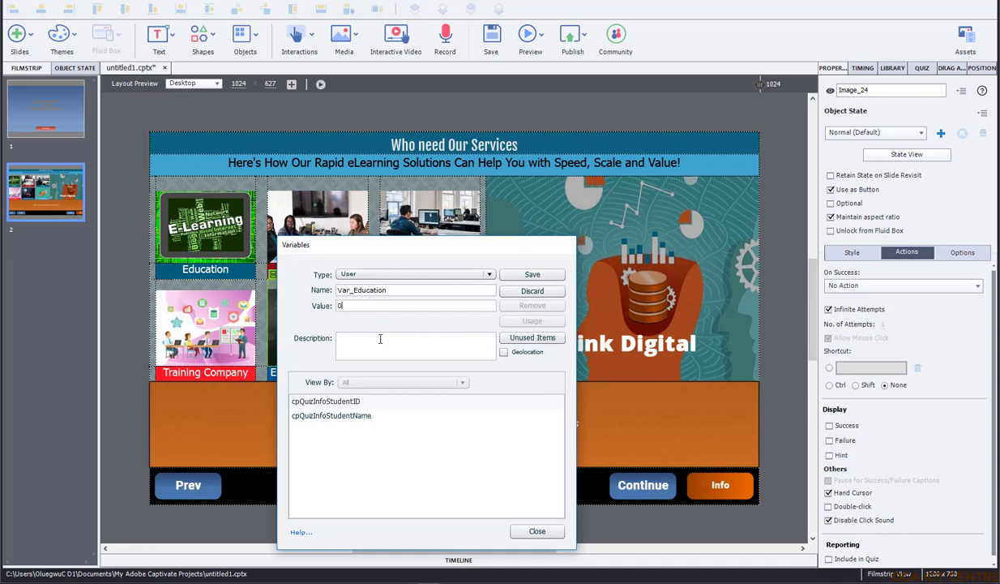
left_click(541, 276)
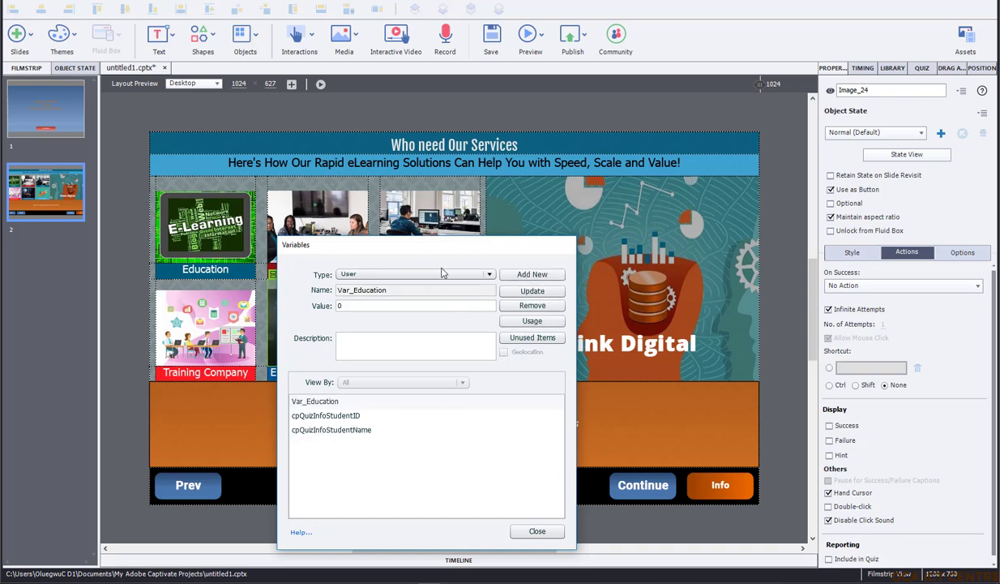
Add and save a second user variable named Var_Govt with the value 0
left_click_drag(475, 252, 624, 215)
left_click(680, 243)
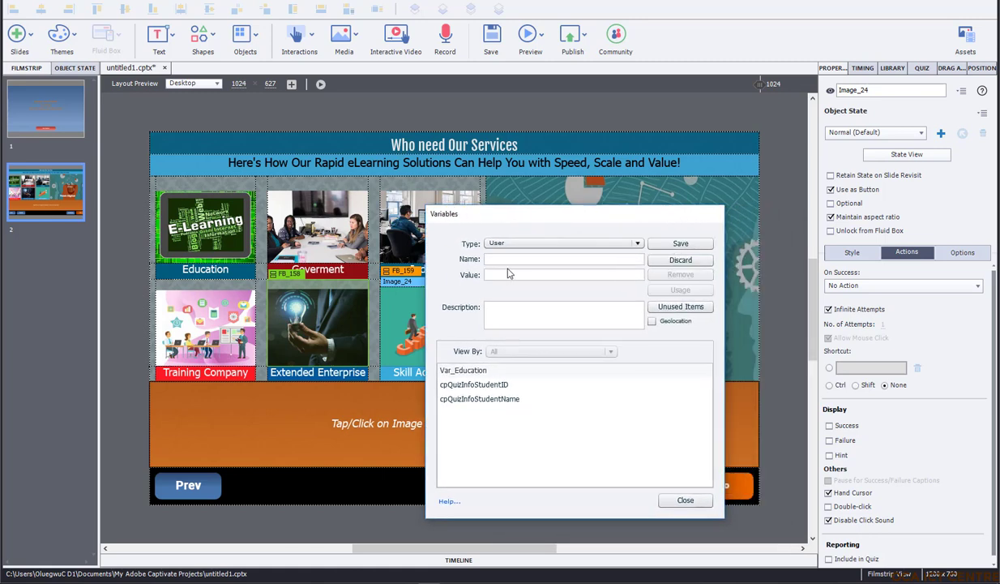
type("Var_Govt")
left_click(503, 276)
type("0")
left_click(672, 244)
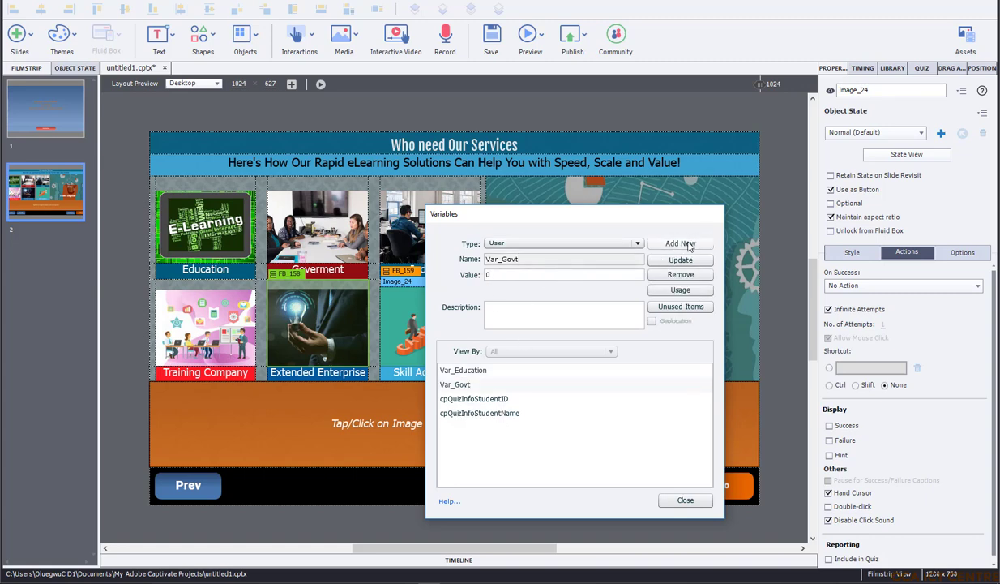
Add and save a user variable named Var_Industry with the value 0
left_click(688, 244)
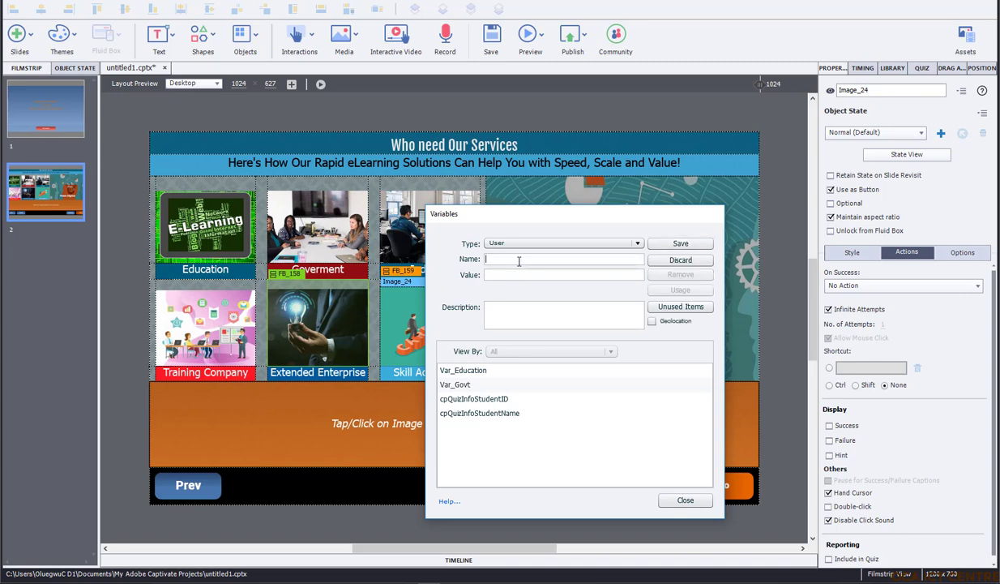
left_click_drag(527, 215, 558, 256)
left_click(550, 297)
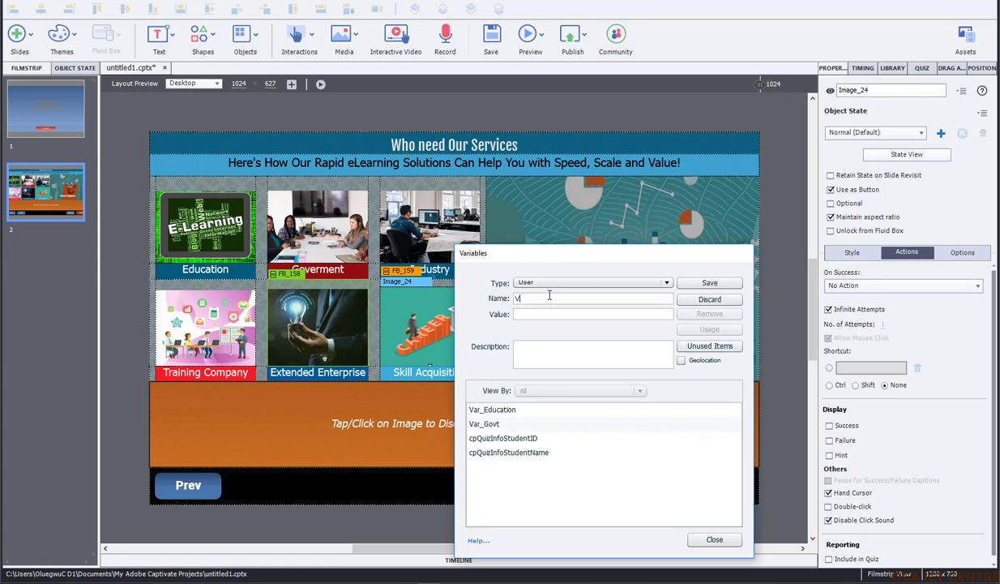
type("Var_Indus")
key("BackSpace")
key("BackSpace")
left_click(531, 314)
type("0")
left_click(717, 285)
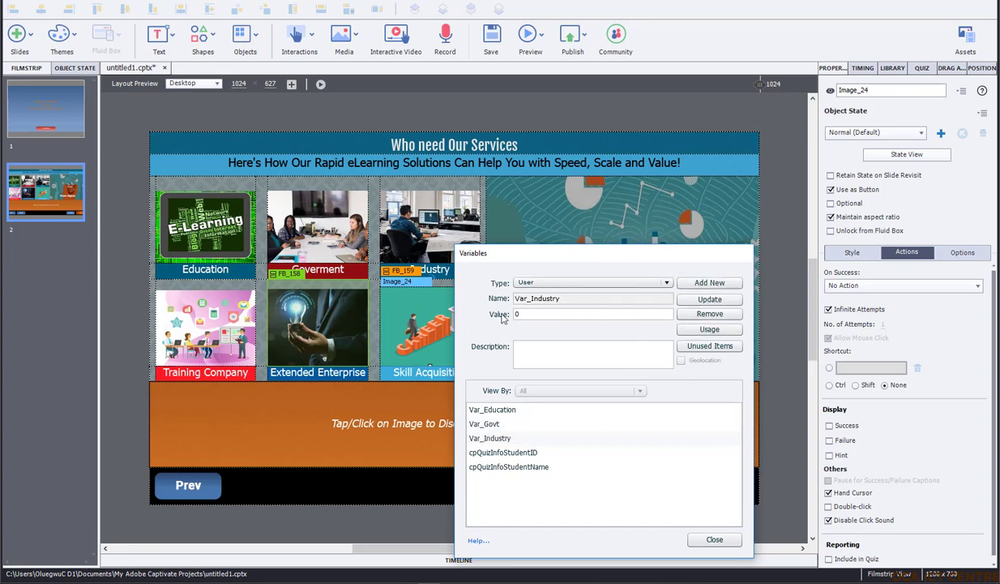
Create and save a user variable named Var_Training_Company with the value 0
left_click(706, 286)
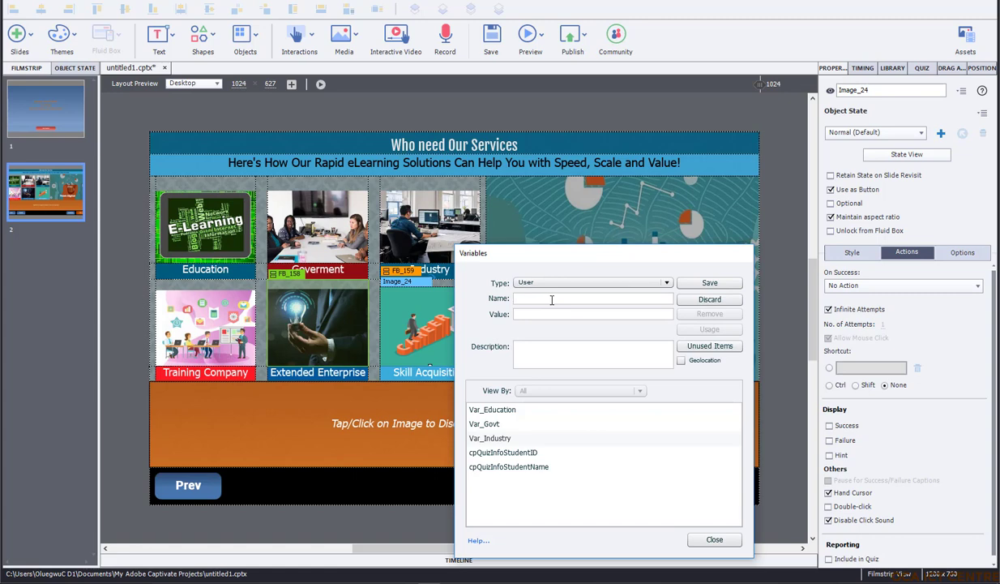
type("V")
type("ar_")
type("Trainin")
type("g_Cv")
left_click(709, 282)
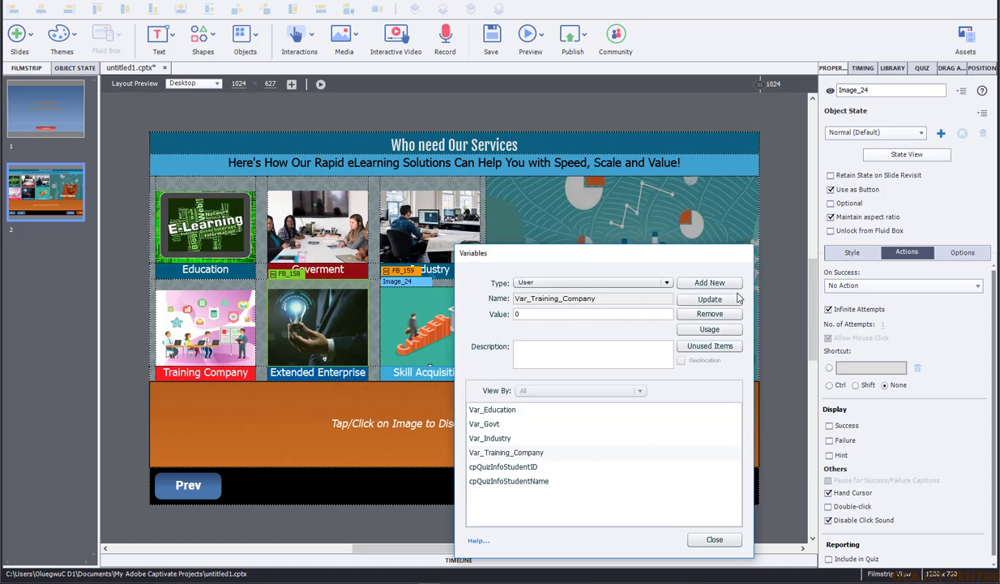
Add and save a user variable named Var_Enterprise with the value 0
left_click(705, 283)
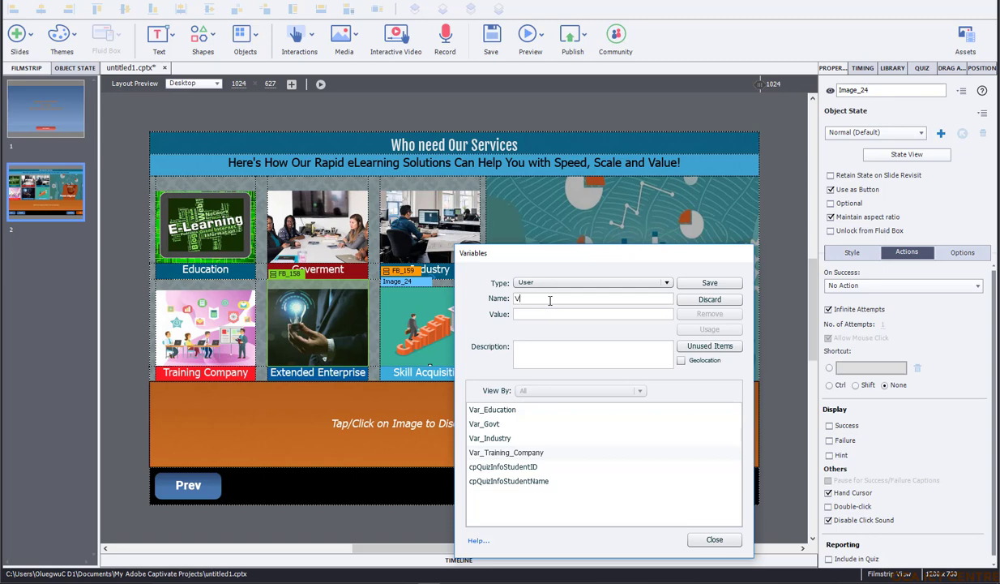
type("Vas")
type("nterprise")
left_click(693, 282)
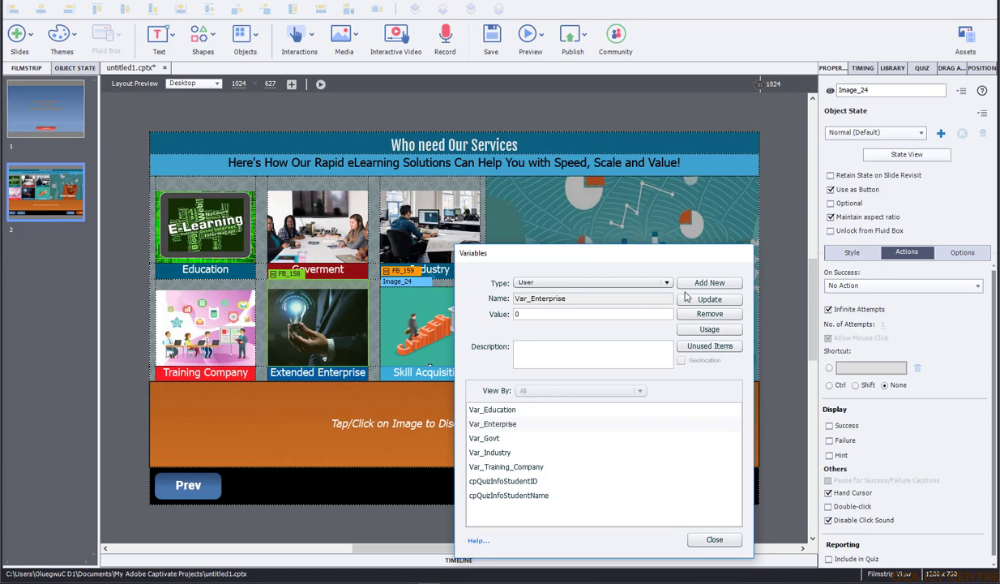
Create and save a user variable named Var_Skill with the value 0
left_click_drag(539, 265, 491, 230)
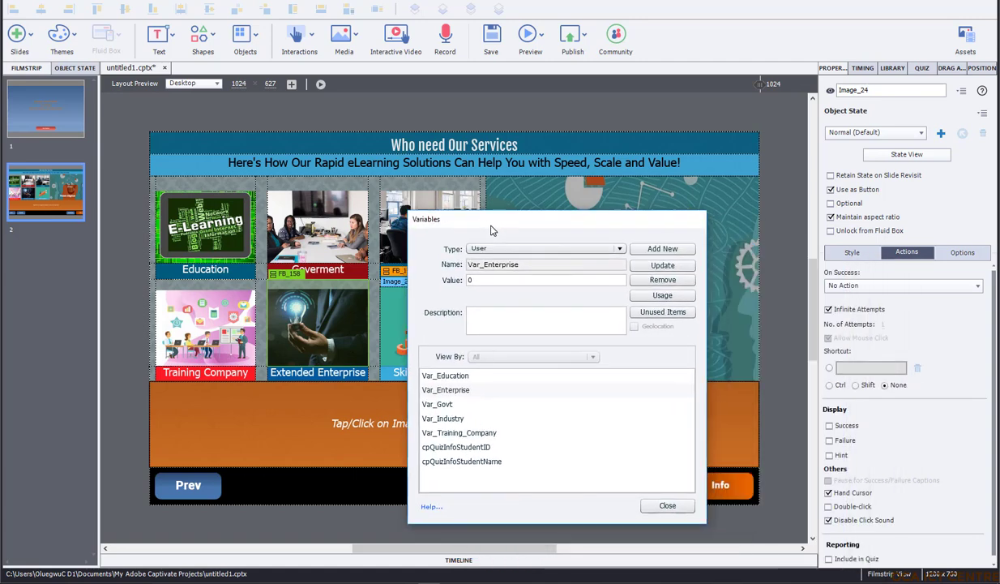
left_click(669, 249)
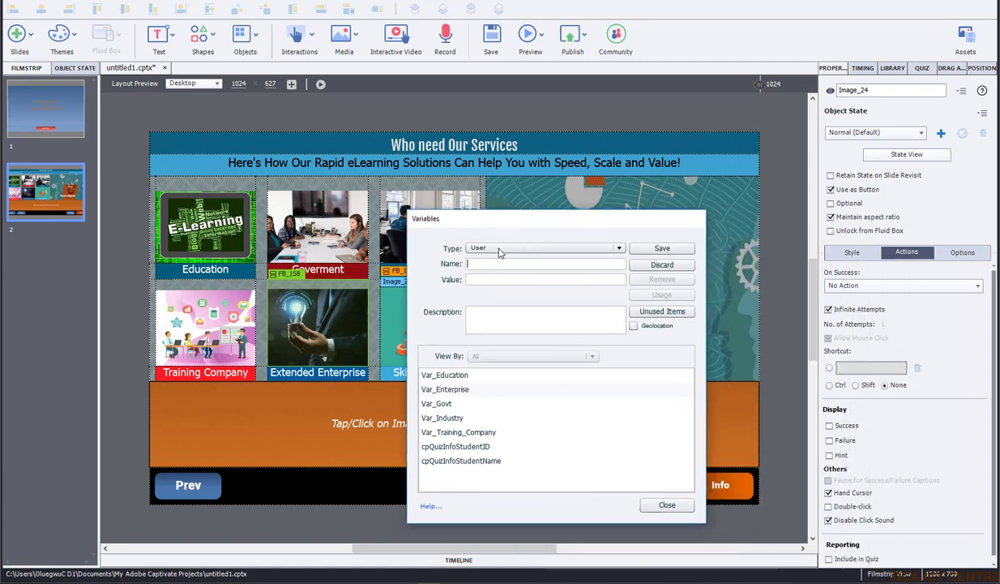
left_click_drag(544, 215, 531, 243)
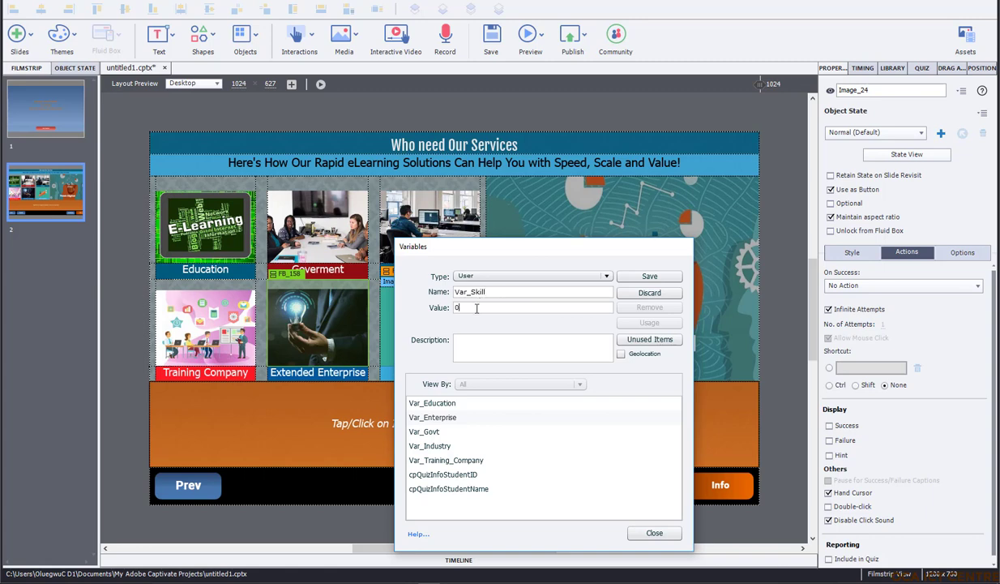
left_click(659, 279)
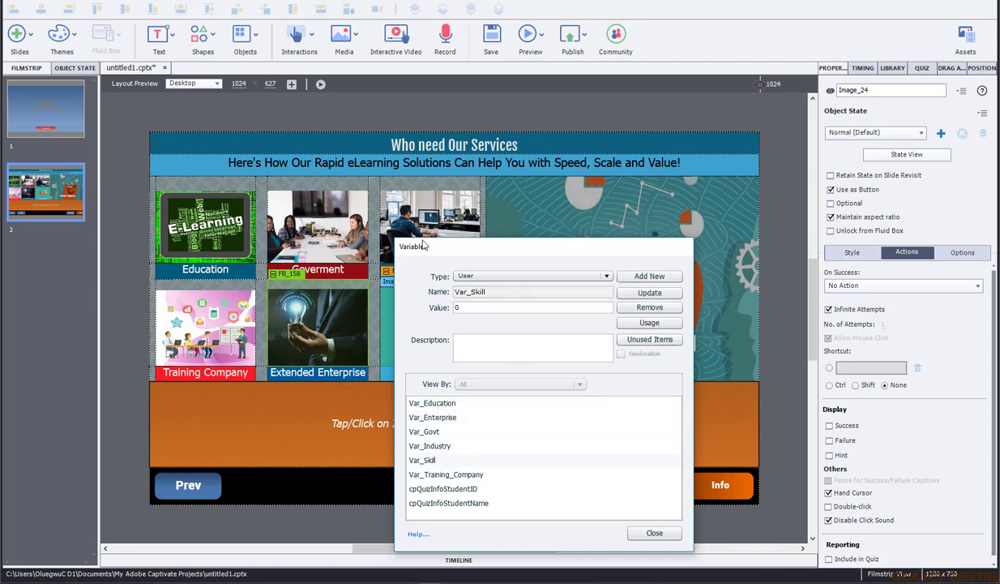
Check the new user variables against the slide's service images, and save the project after leaving the Variables dialog
left_click_drag(422, 241, 543, 263)
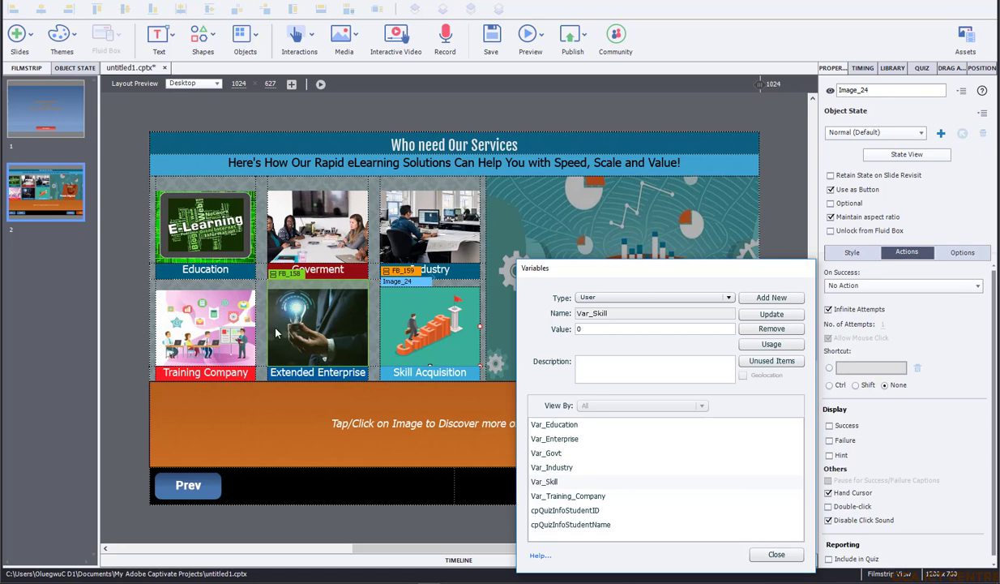
left_click_drag(652, 278, 537, 222)
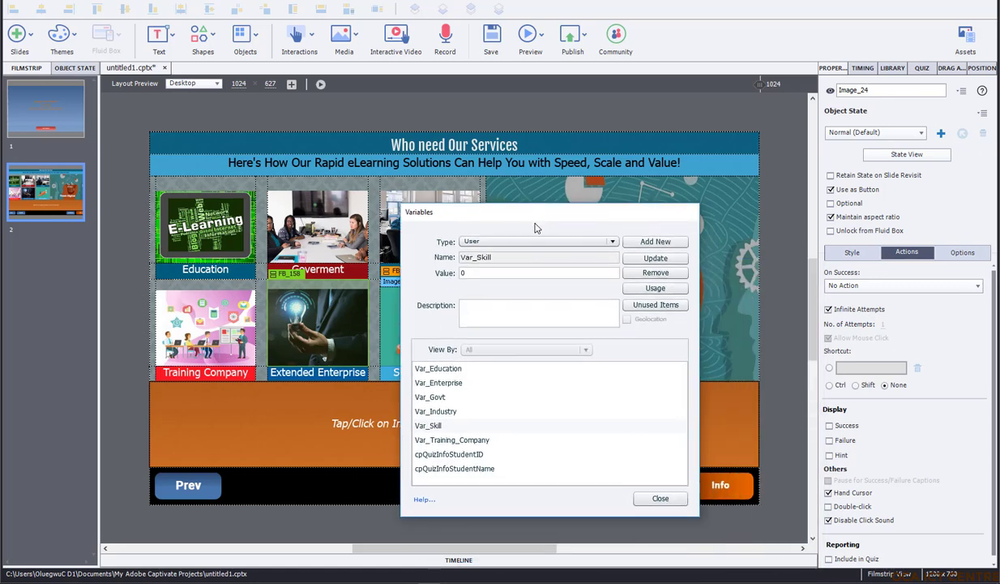
left_click(440, 369)
left_click(448, 387)
left_click(443, 408)
left_click(435, 426)
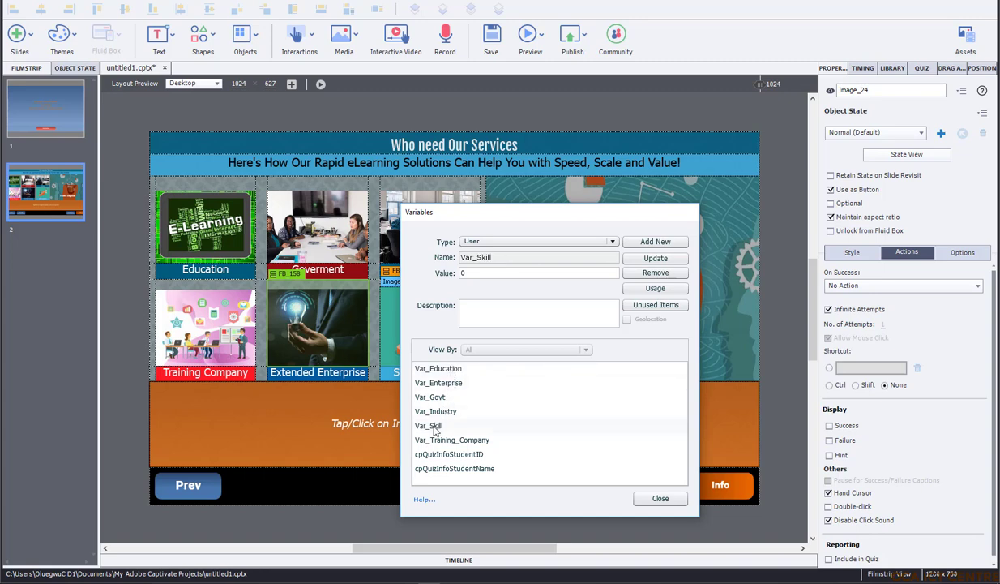
left_click(659, 497)
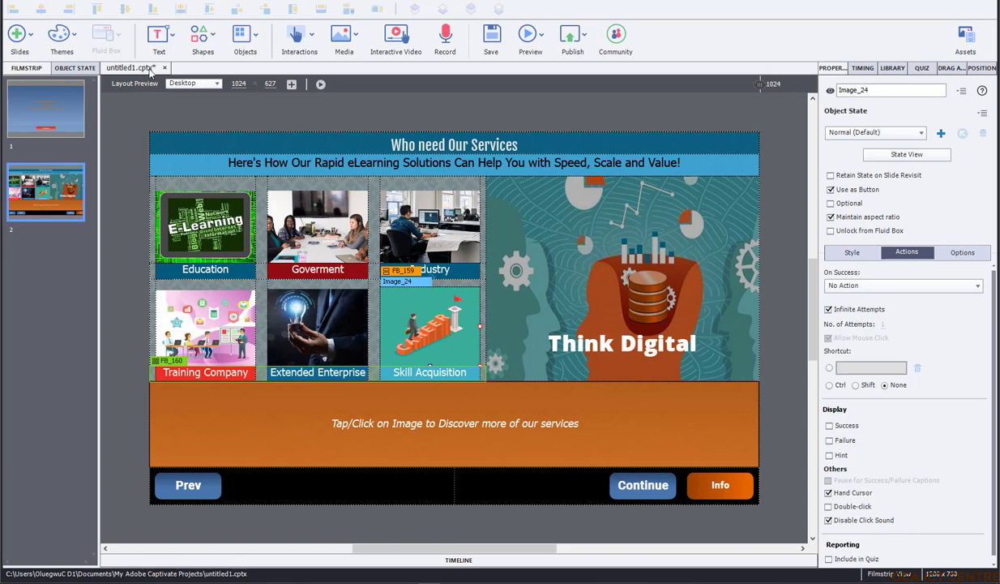
left_click(483, 32)
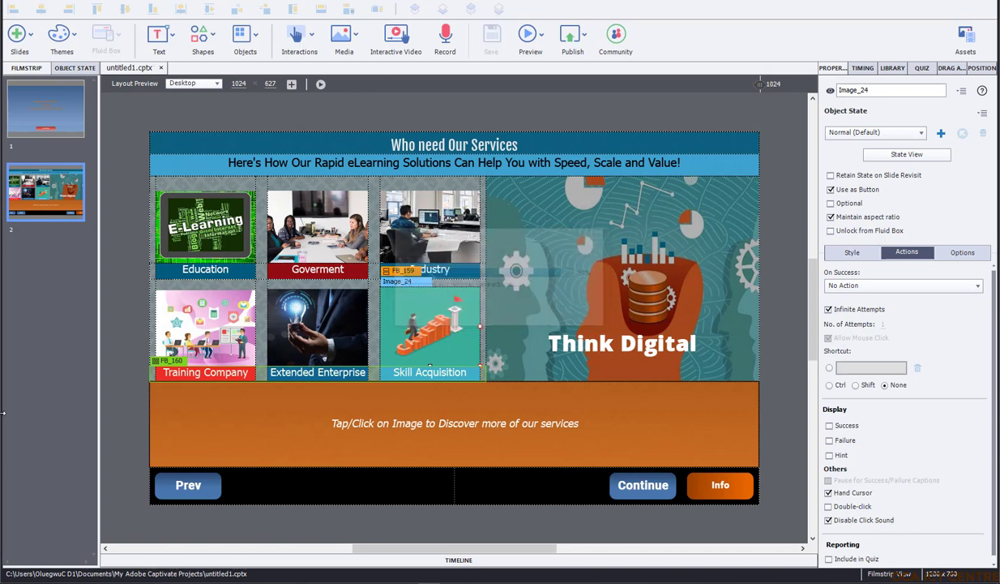
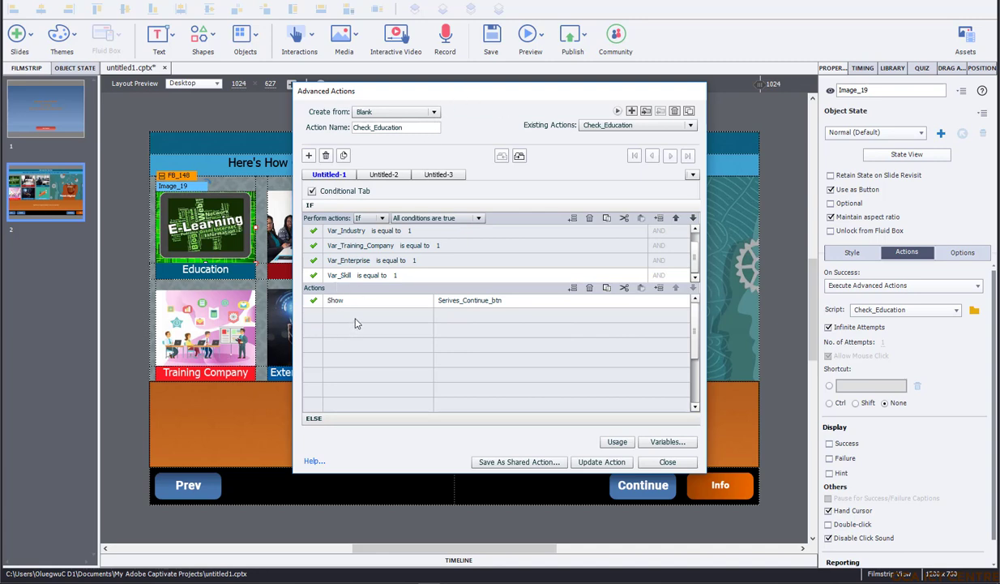
In the IF actions of Check_Education, add a Change State of action setting Services_Explanation to Education
left_click(341, 317)
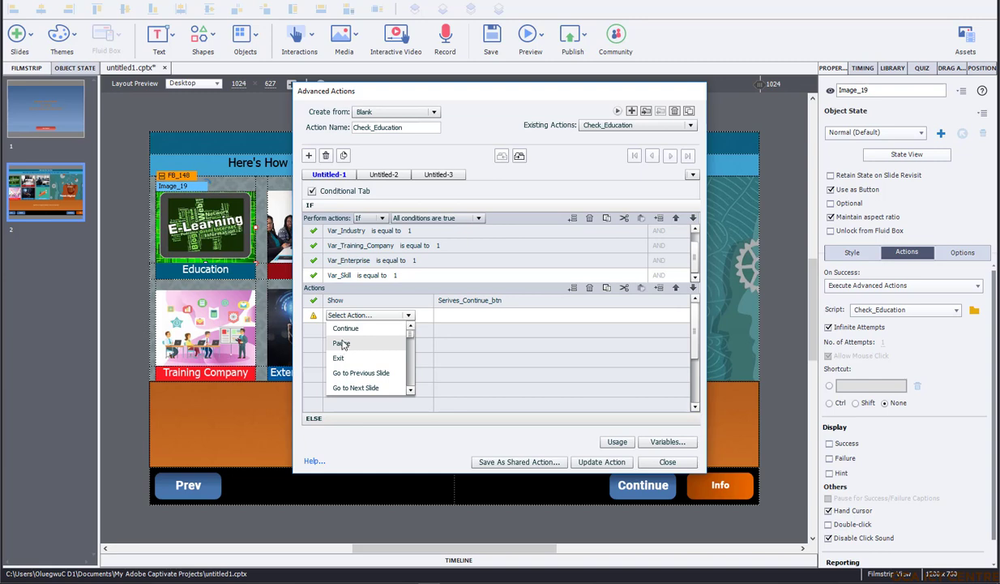
key("Down")
key("h")
key("c")
key("c")
key("c")
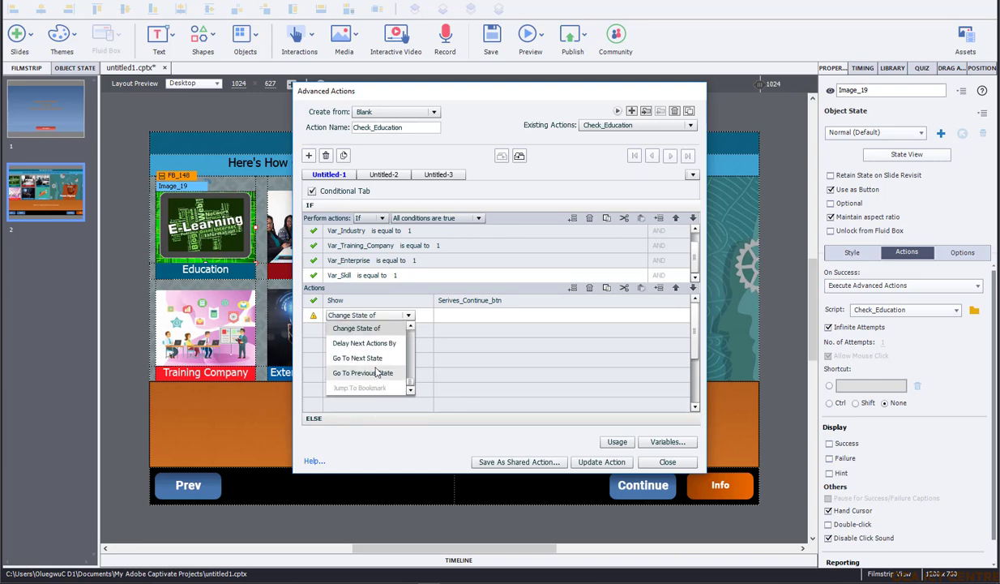
left_click(366, 333)
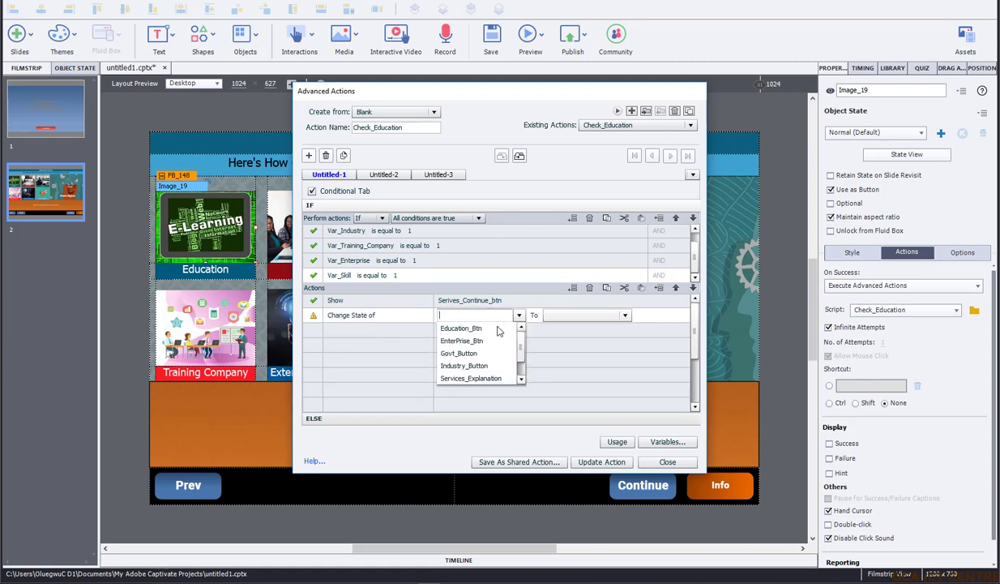
type("ser")
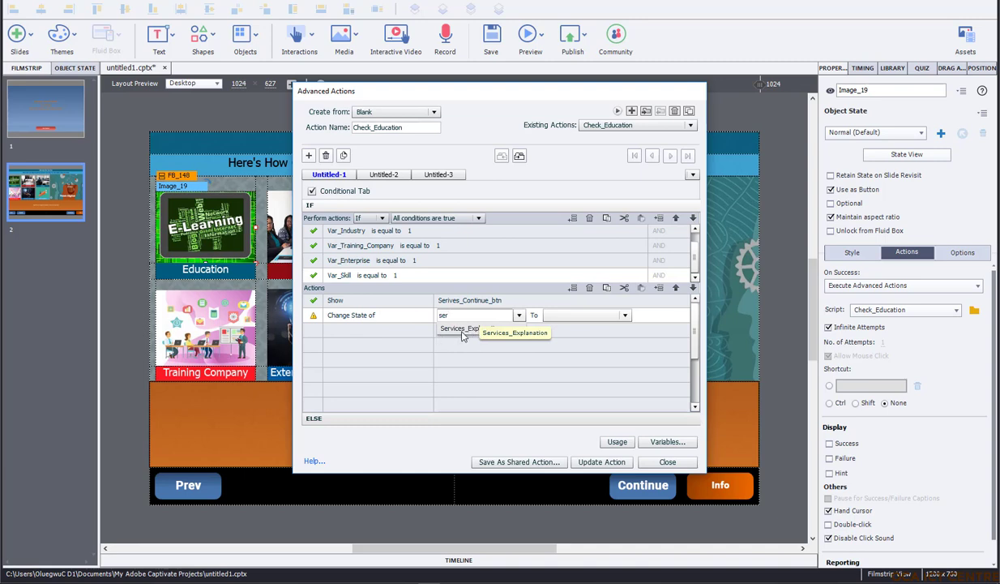
left_click(462, 331)
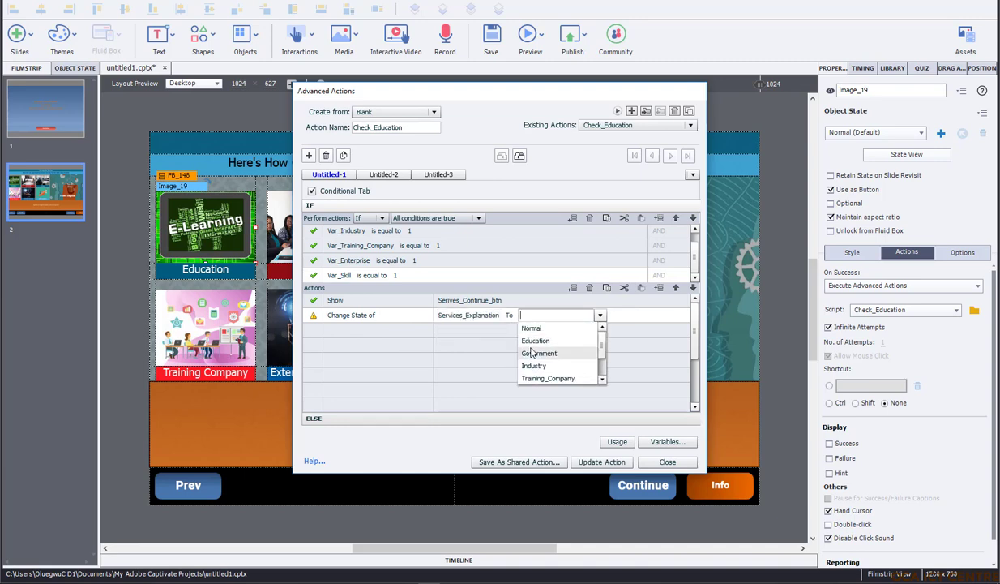
left_click(535, 340)
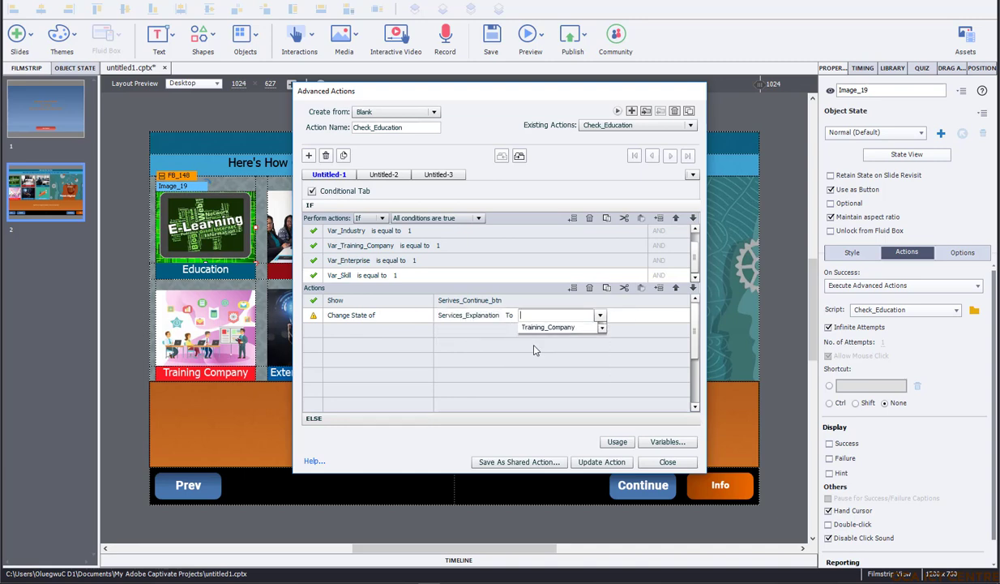
Add an Assign action below it that sets Var_Education to the literal value 1
left_click(335, 330)
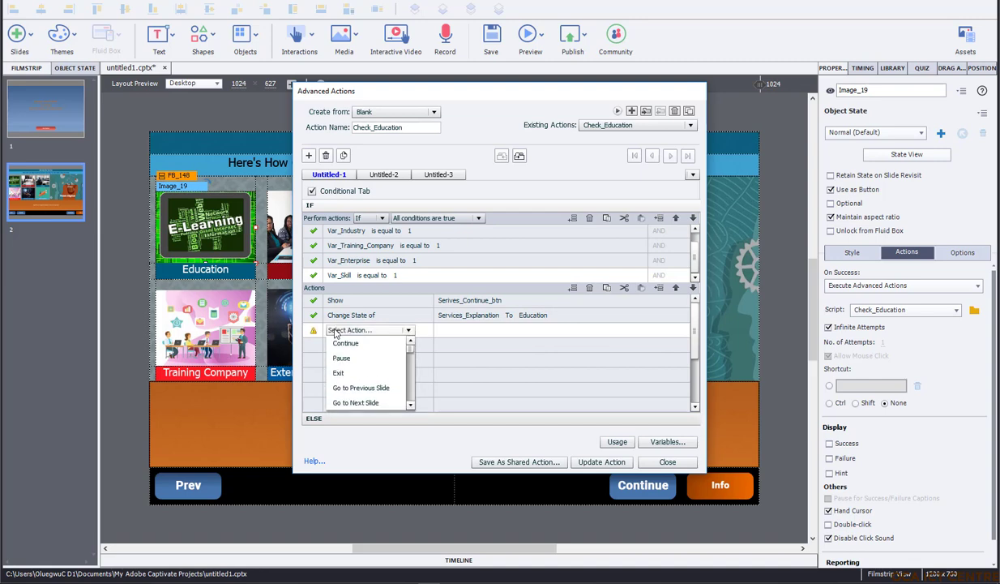
scroll(341, 341, "down", 5)
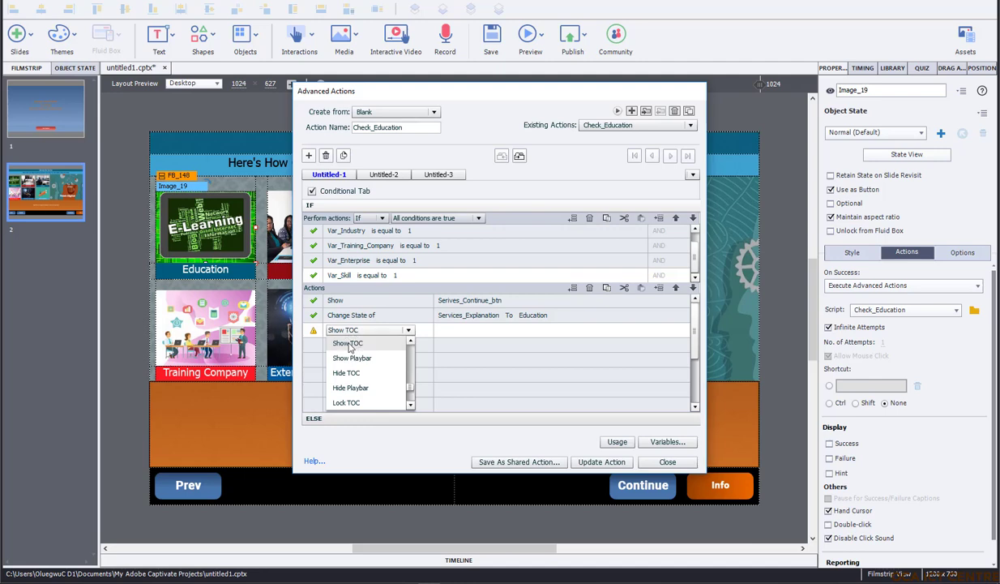
key("a")
left_click(344, 334)
left_click(440, 331)
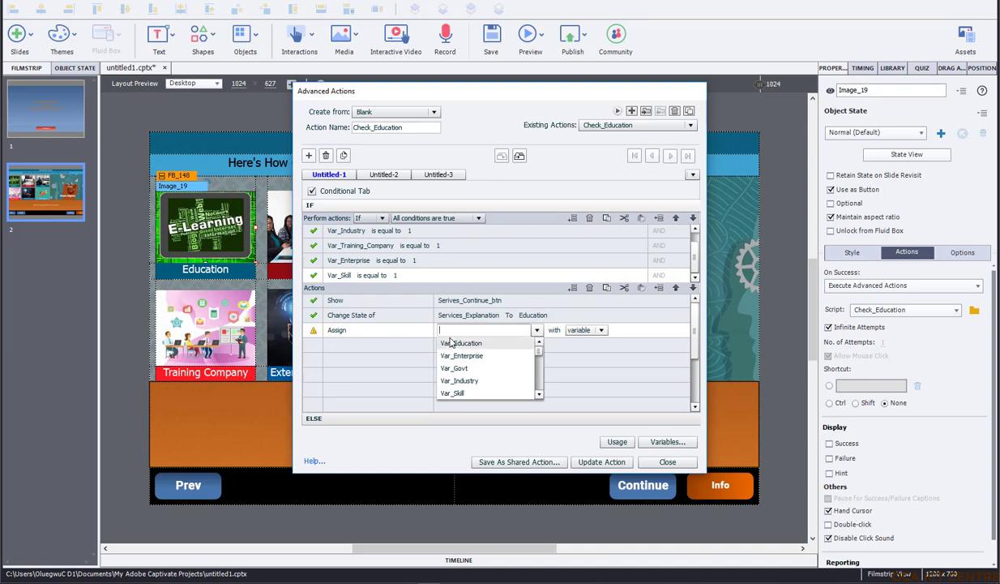
type("e")
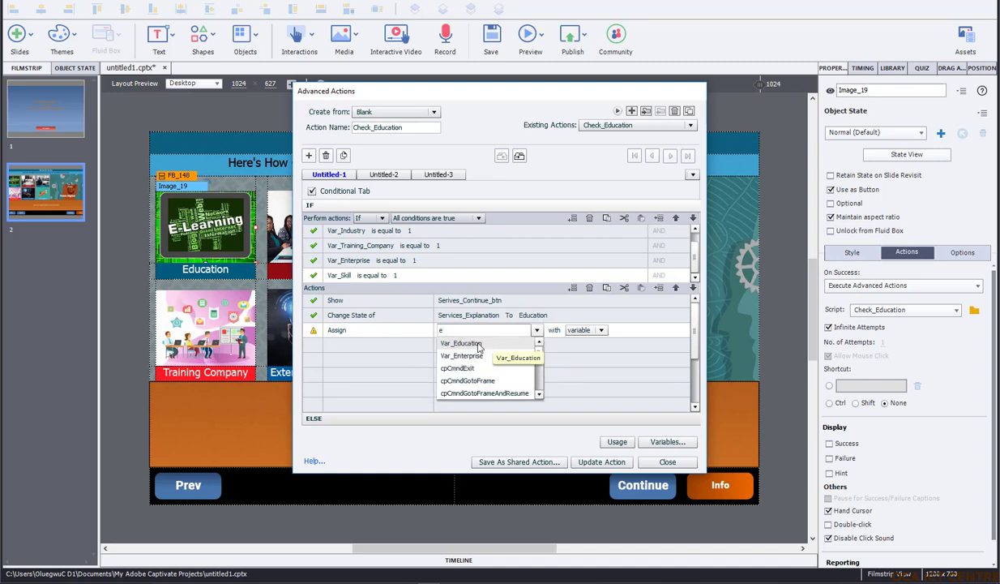
left_click(479, 343)
left_click(519, 329)
left_click(514, 355)
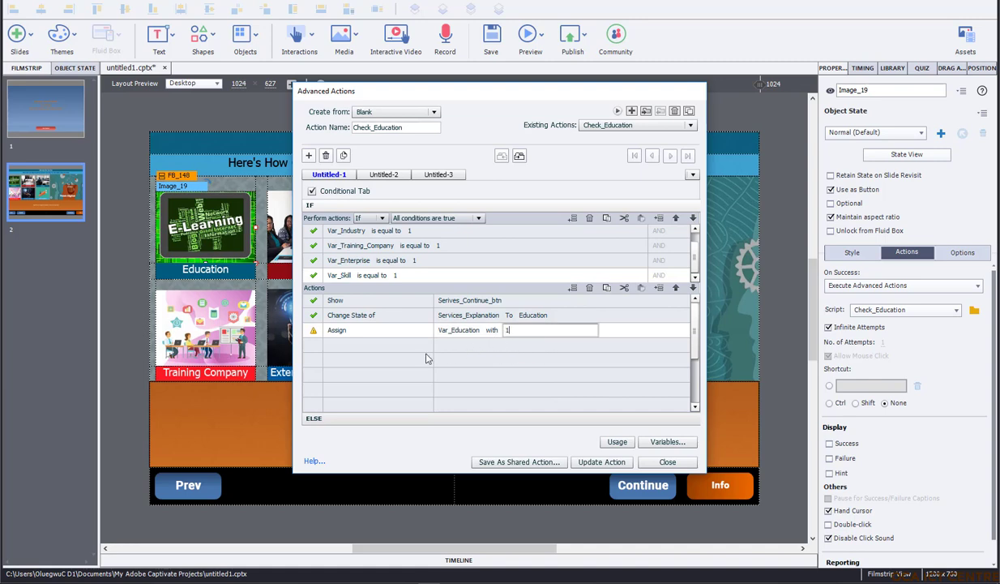
Add a Change State of action to the IF block that sets Education_Btn to Selected
left_click(349, 345)
left_click(348, 347)
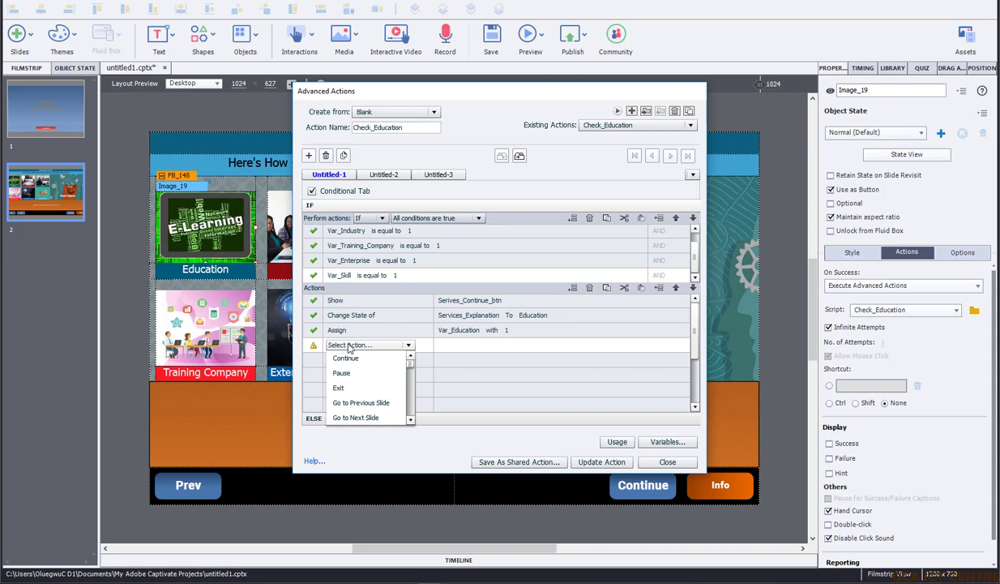
key("c")
key("h")
key("c")
key("c")
key("c")
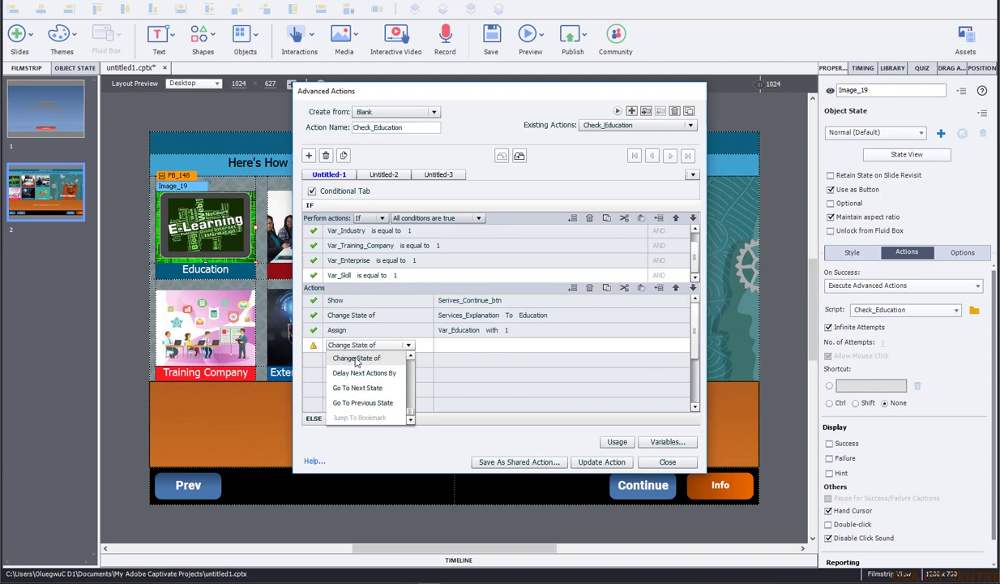
left_click(356, 357)
left_click(458, 347)
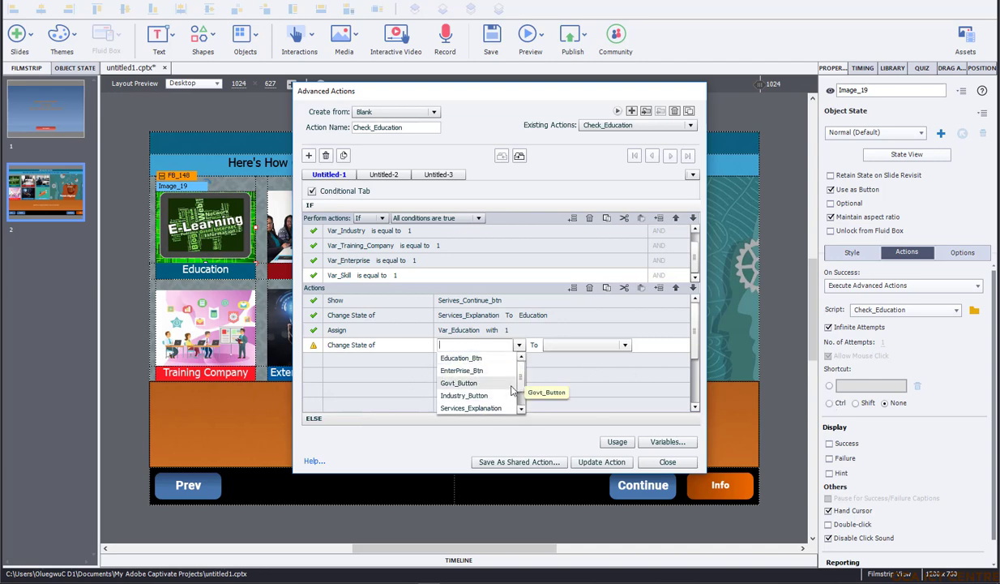
left_click(466, 358)
left_click(511, 347)
left_click(515, 371)
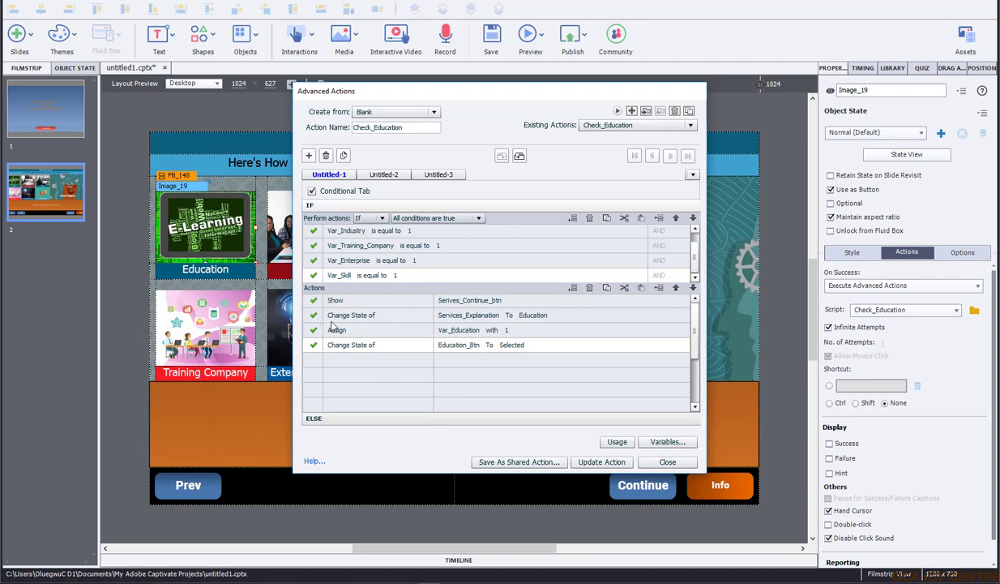
Compare the IF conditions and actions of Check_Education with its ELSE block
scroll(357, 248, "up", 1)
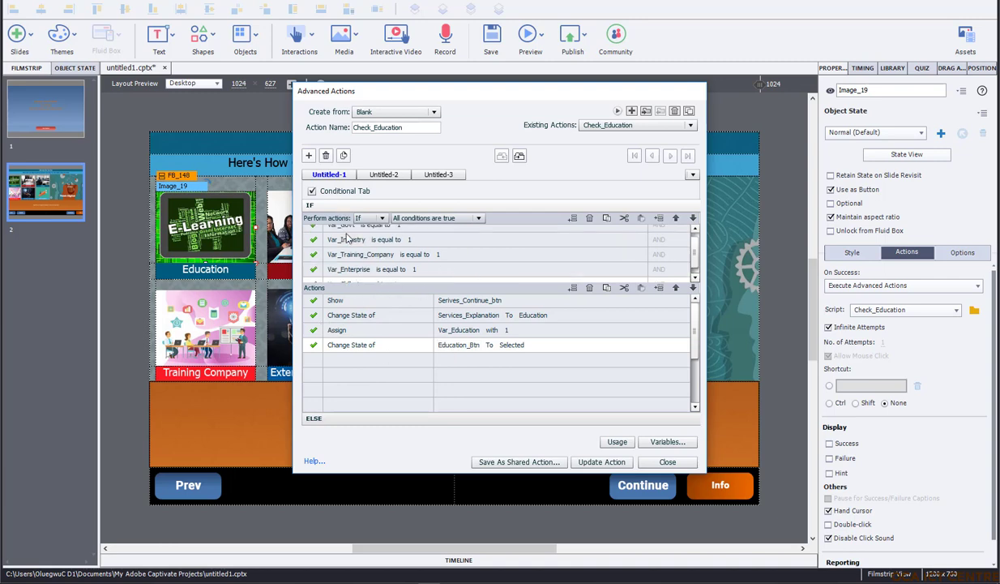
scroll(360, 253, "down", 1)
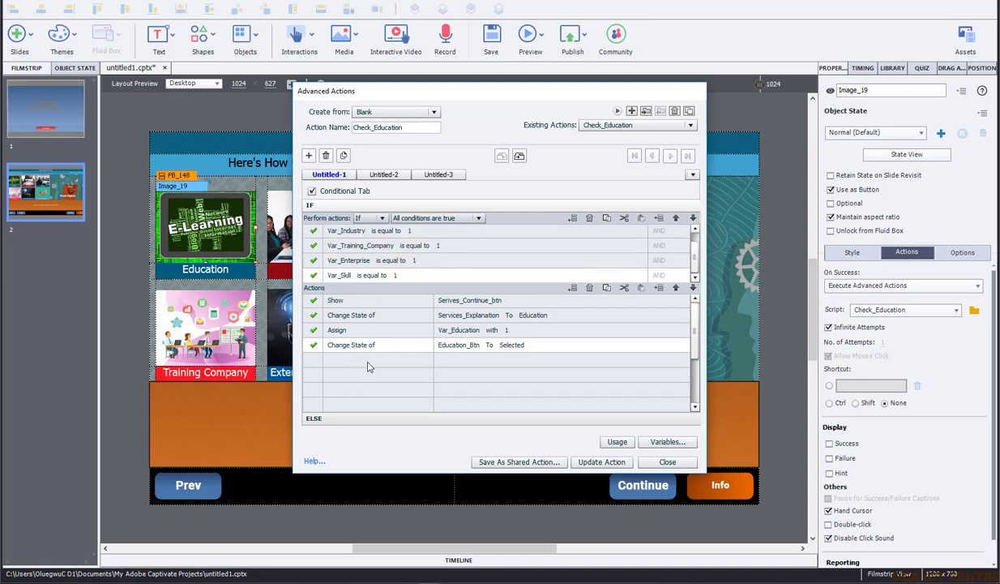
left_click(319, 418)
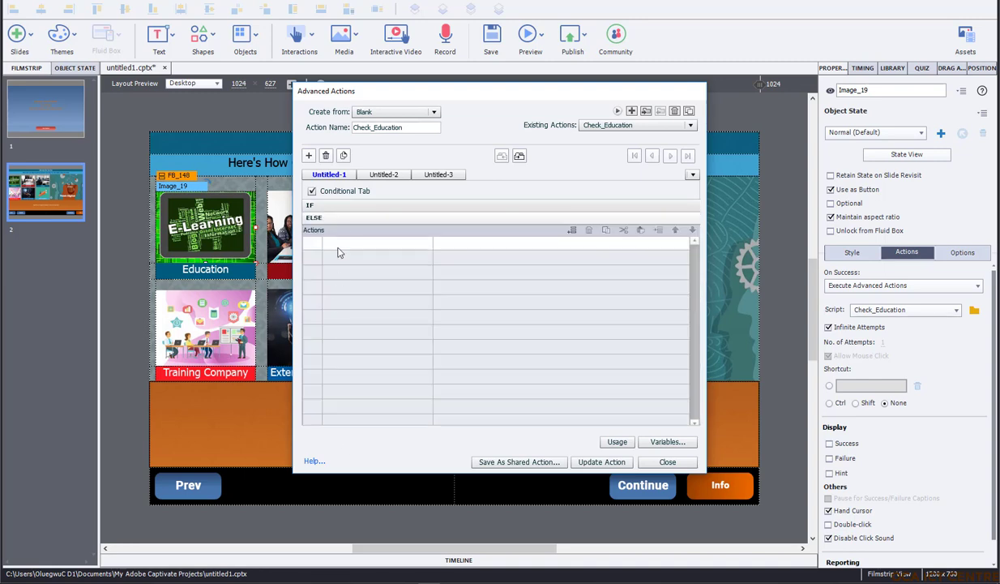
left_click(334, 206)
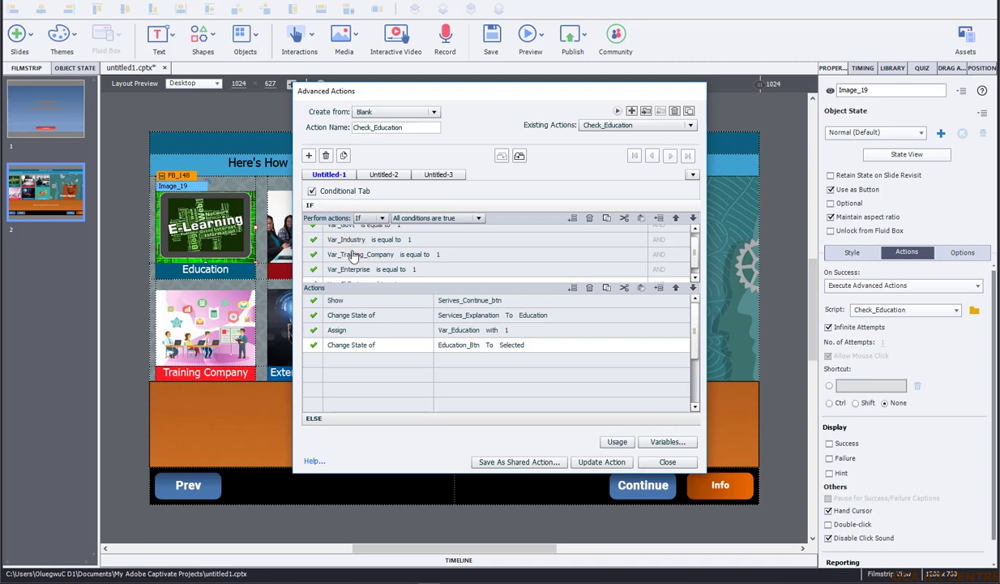
scroll(354, 253, "down", 1)
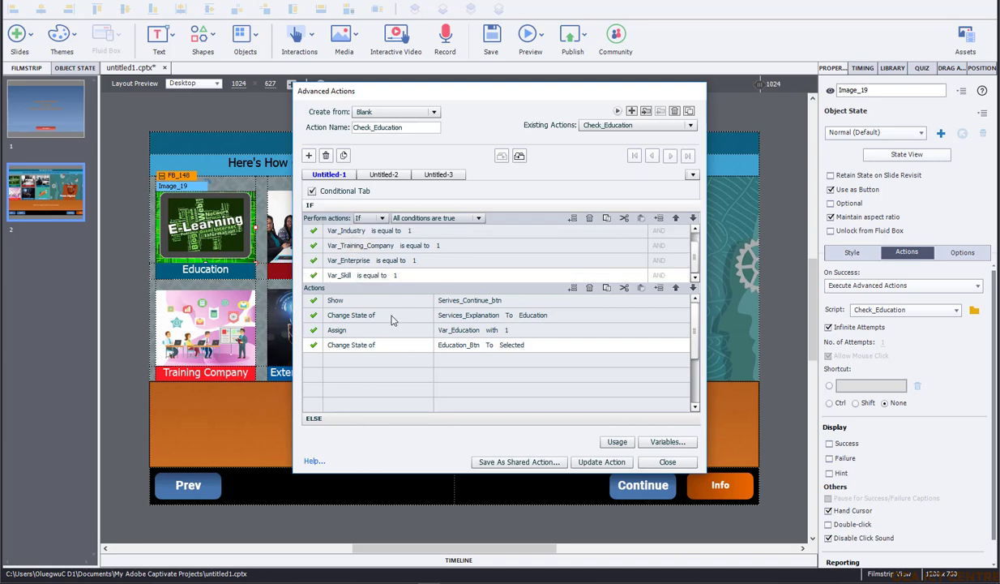
left_click(331, 420)
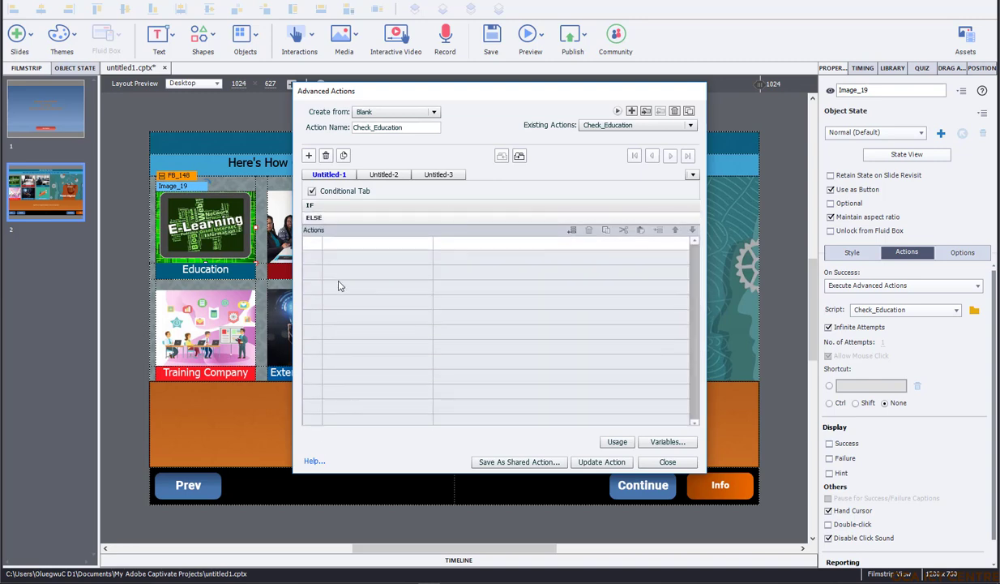
left_click(340, 208)
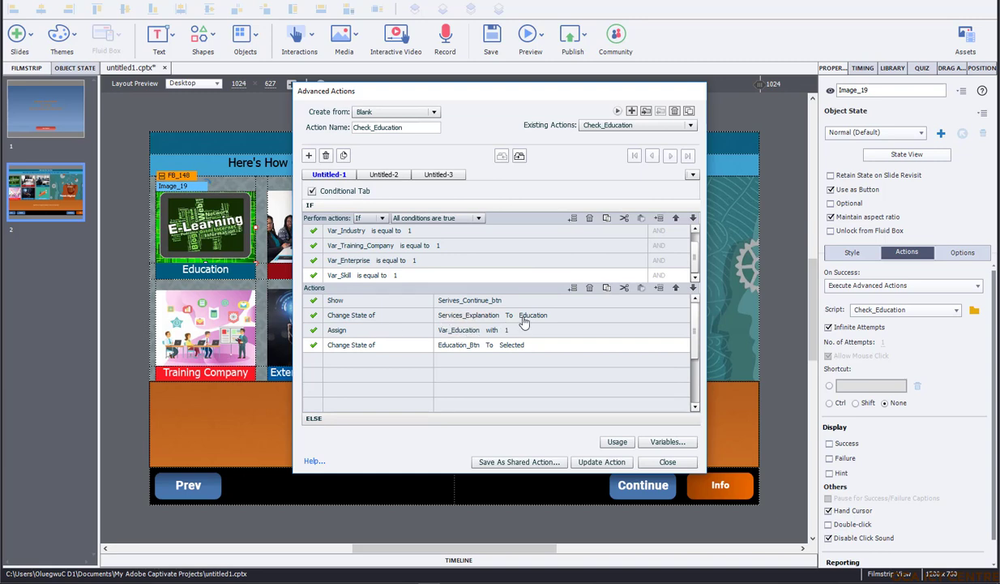
Copy the two Change State of actions and the Assign action from the IF block into the ELSE block, and check both blocks
left_click(567, 314)
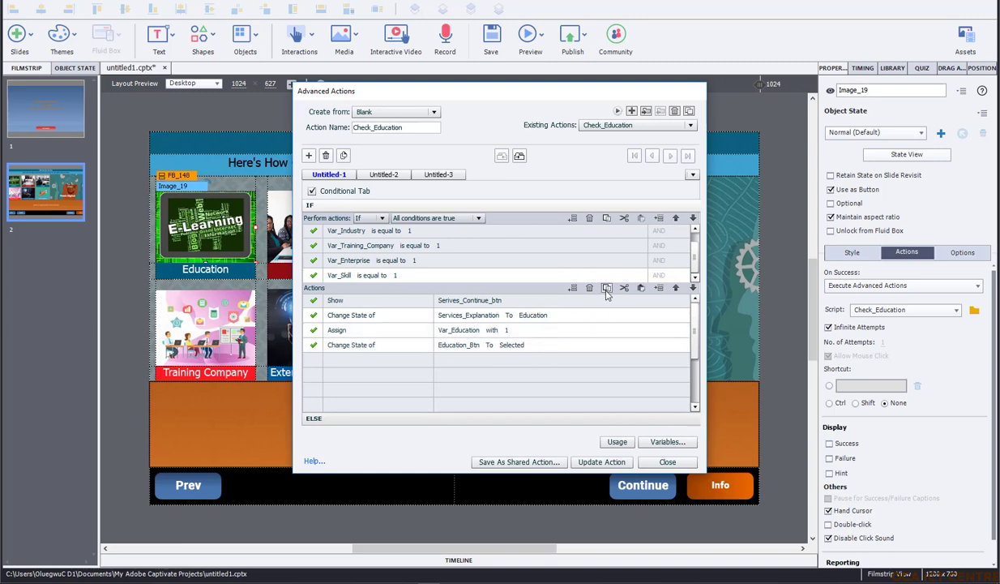
left_click(388, 418)
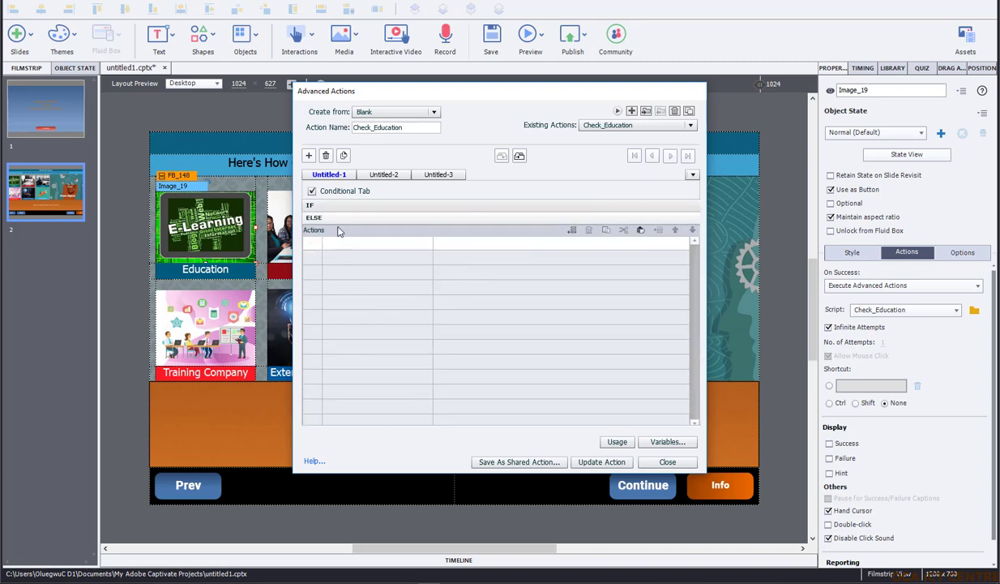
left_click(640, 230)
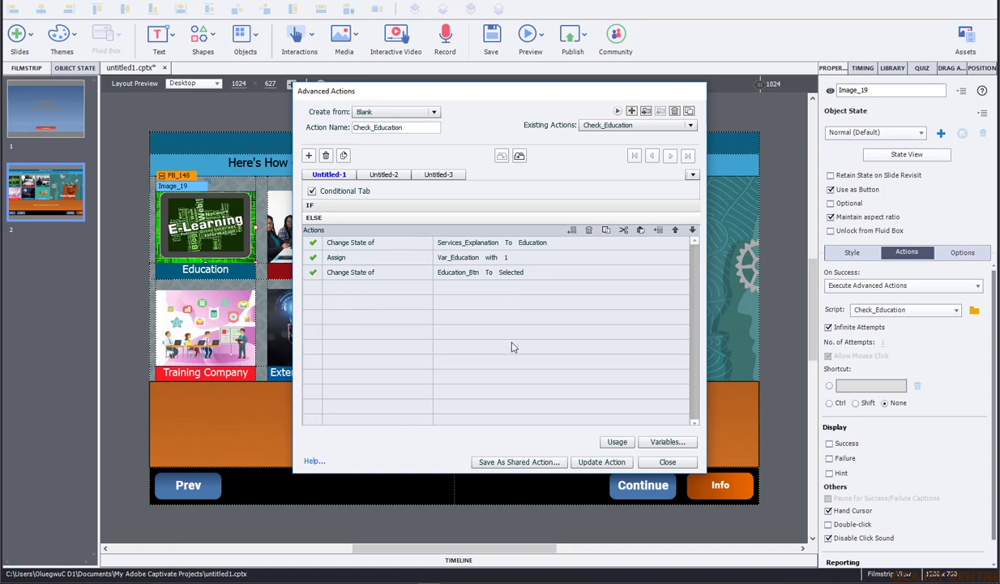
left_click(318, 207)
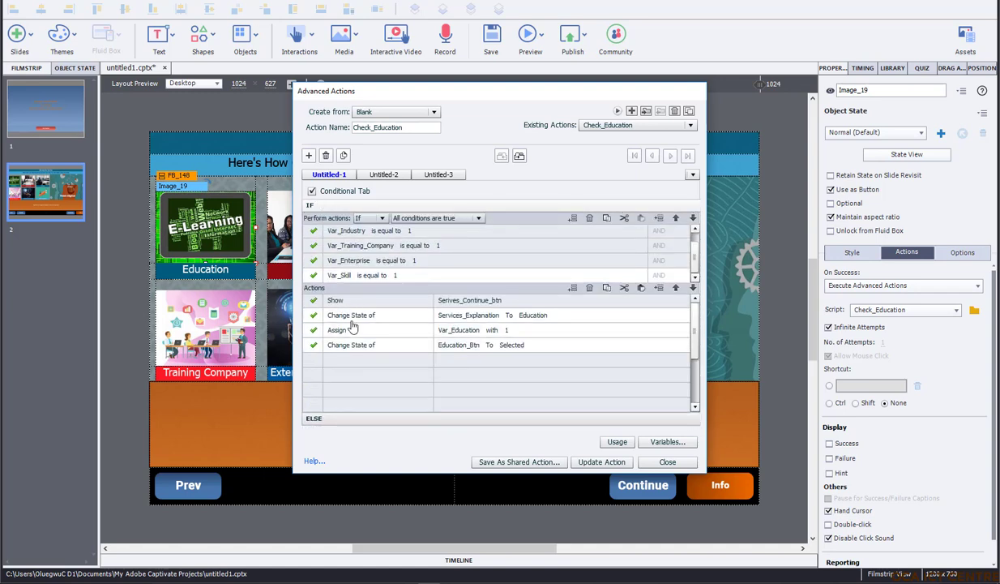
left_click(349, 420)
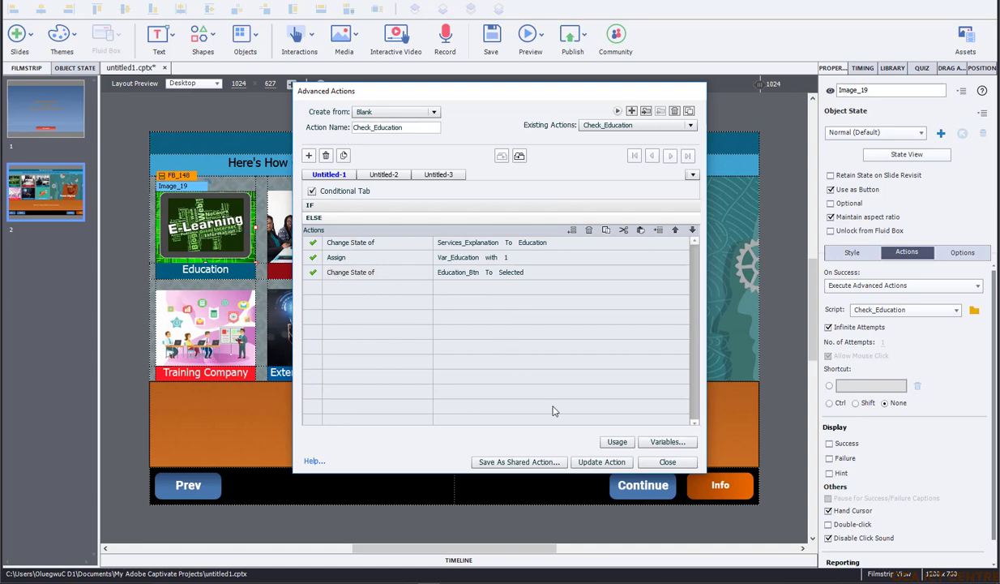
Update the Check_Education advanced action and leave the Advanced Actions dialog
left_click(595, 462)
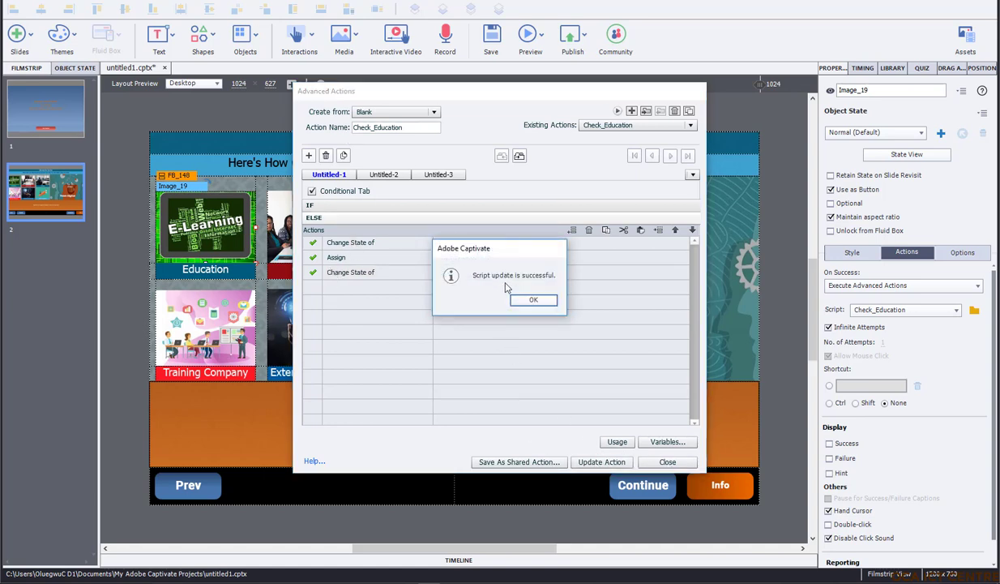
left_click(533, 301)
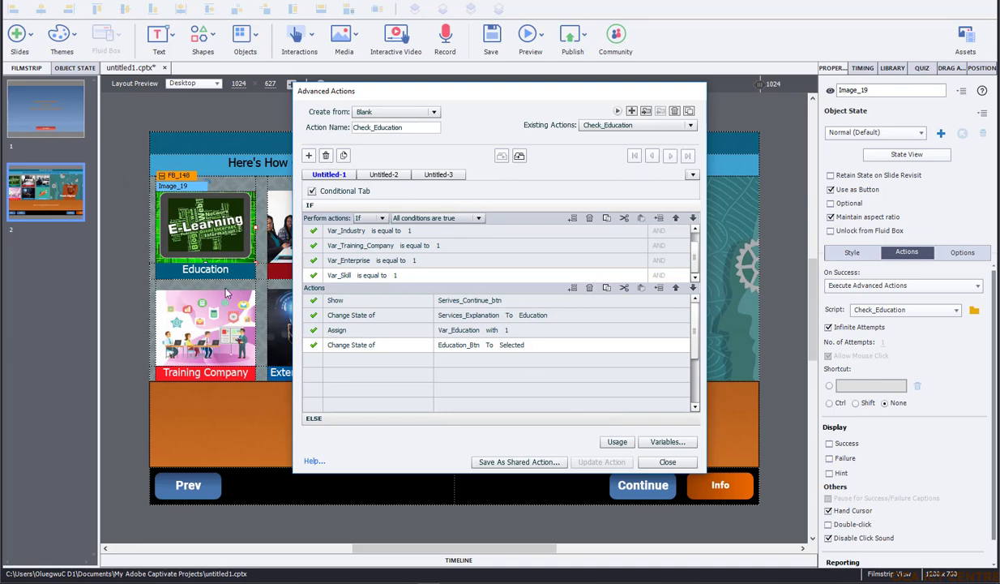
left_click(667, 461)
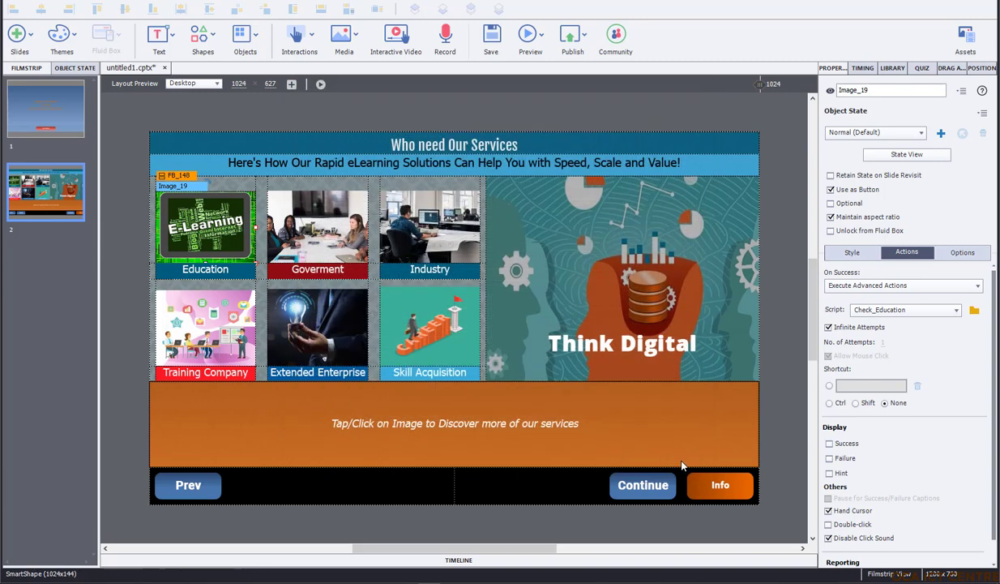
Keep Check_Education as the Education image's script and set Education_Btn to execute the same advanced action on success
left_click(927, 310)
left_click(941, 313)
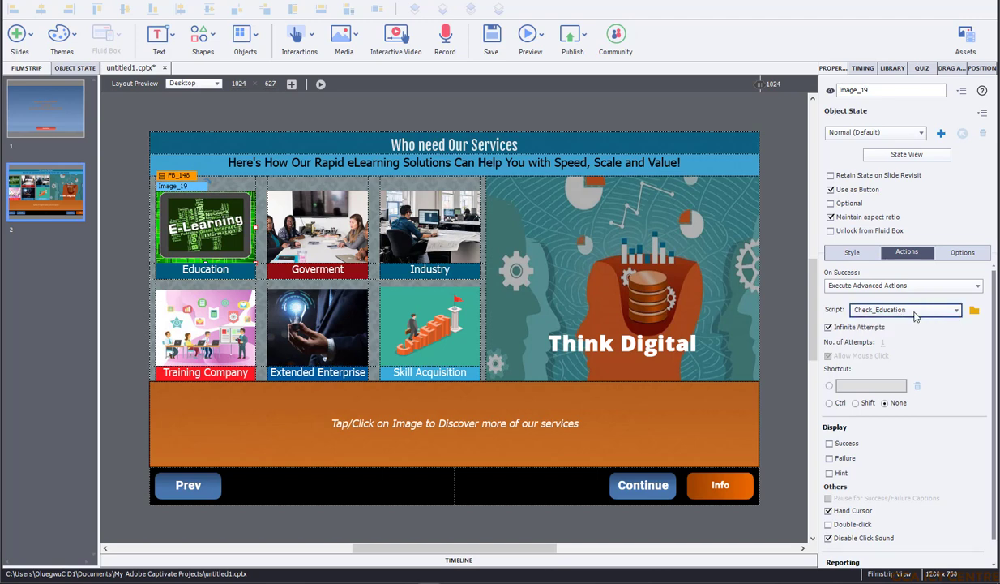
left_click(212, 282)
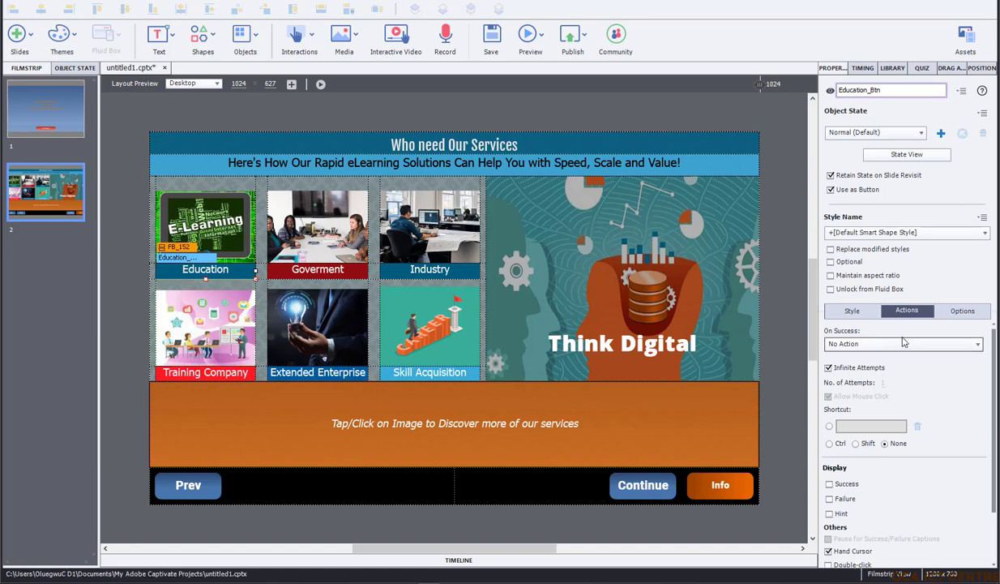
left_click(867, 343)
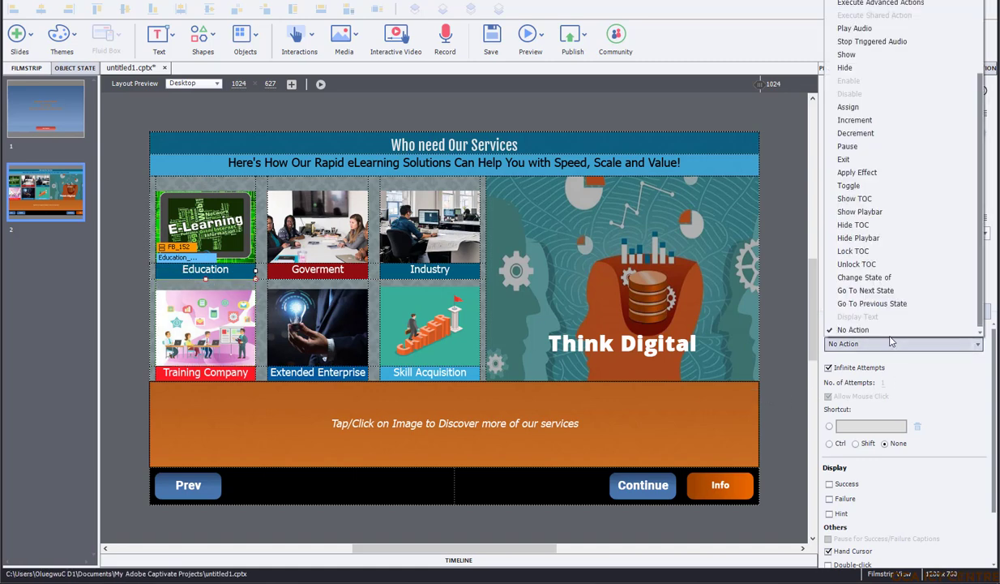
left_click(905, 5)
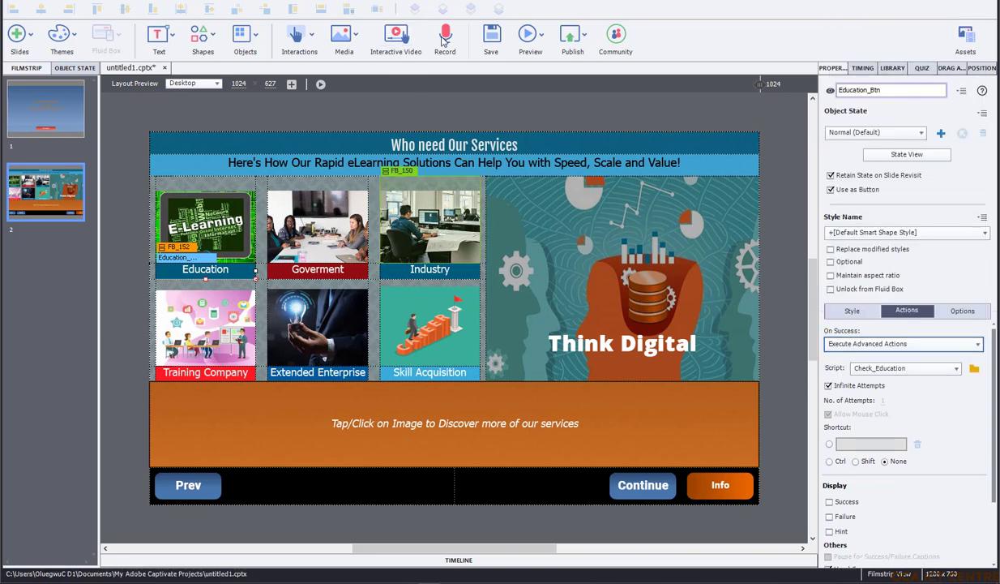
Preview the next 5 slides in the browser, test the Education image, and return to Captivate
left_click(533, 36)
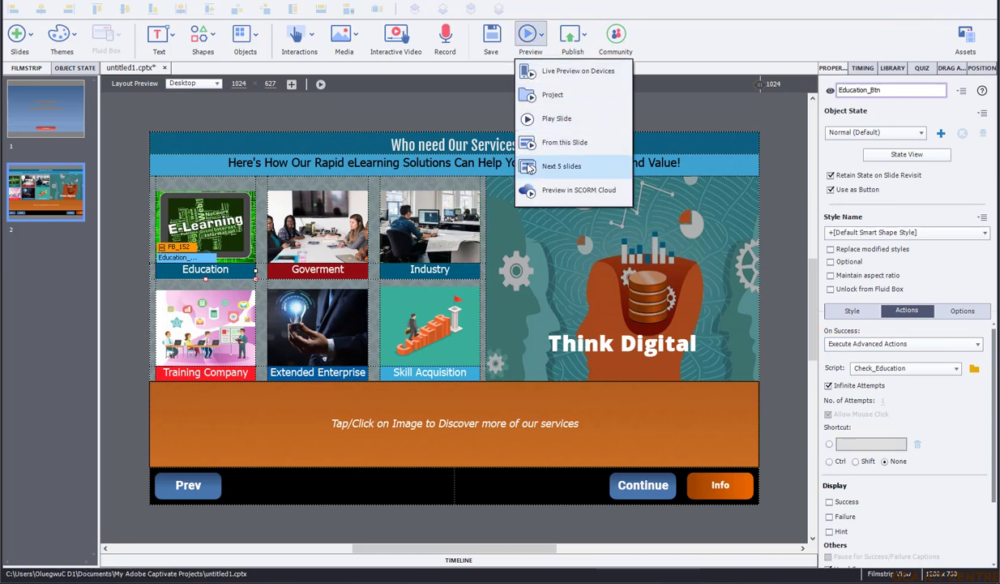
left_click(560, 165)
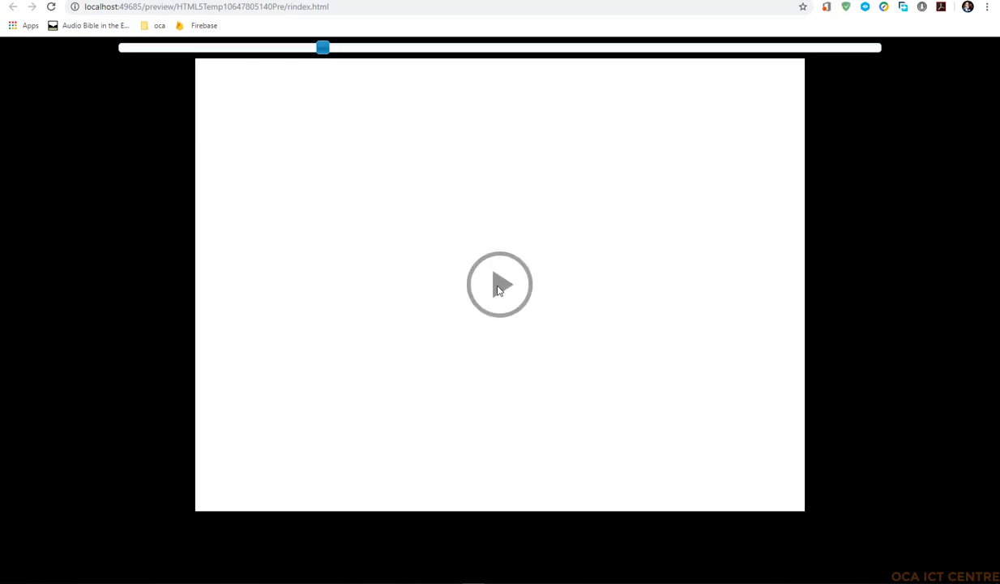
left_click(499, 289)
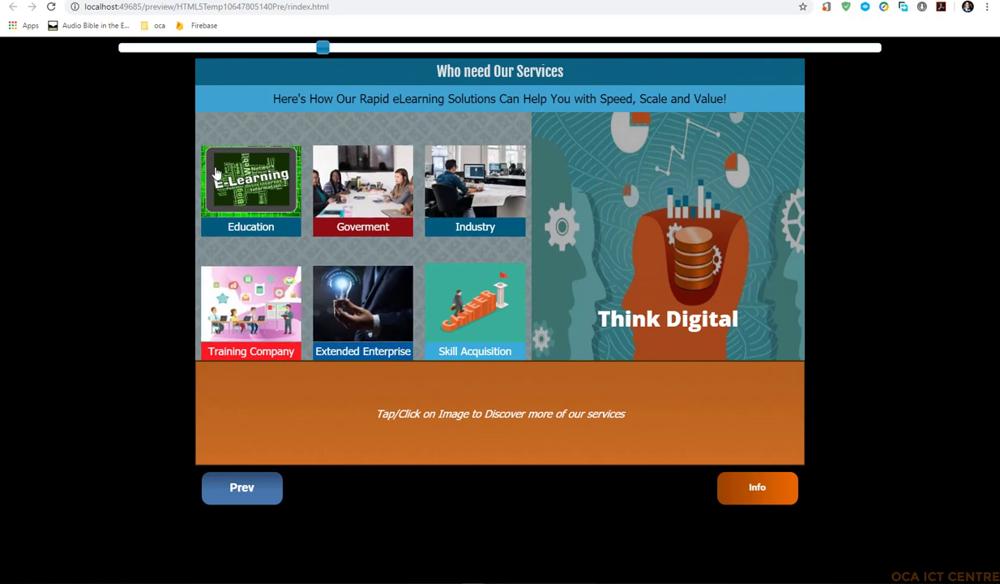
left_click(246, 181)
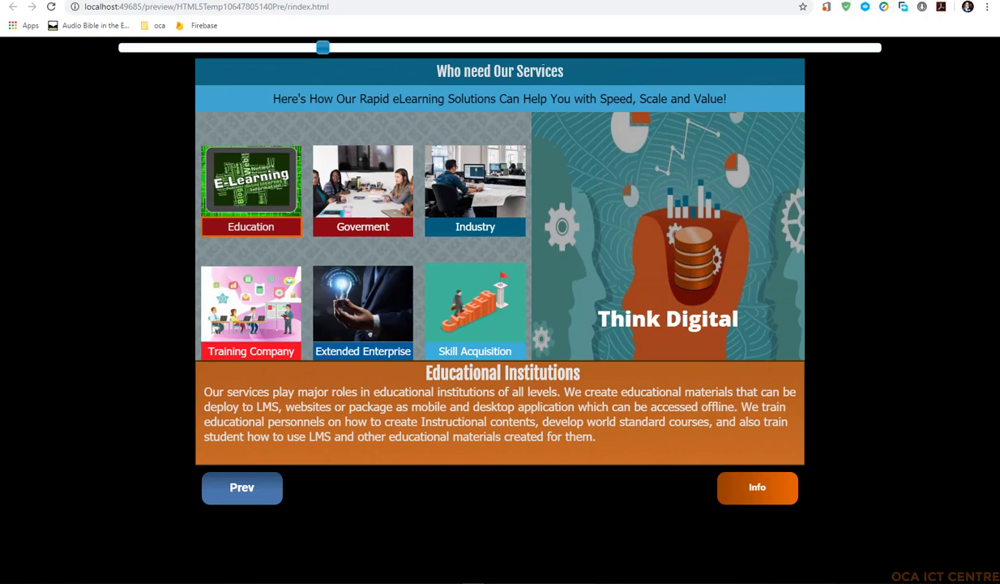
key("alt+Tab")
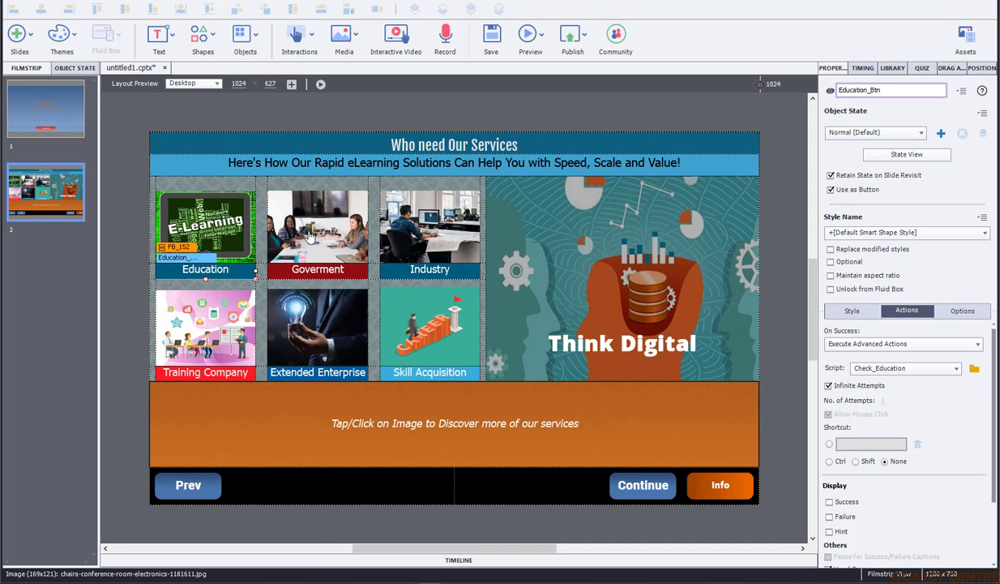
Set the Goverment image's On Success action to Execute Advanced Actions
left_click(220, 241)
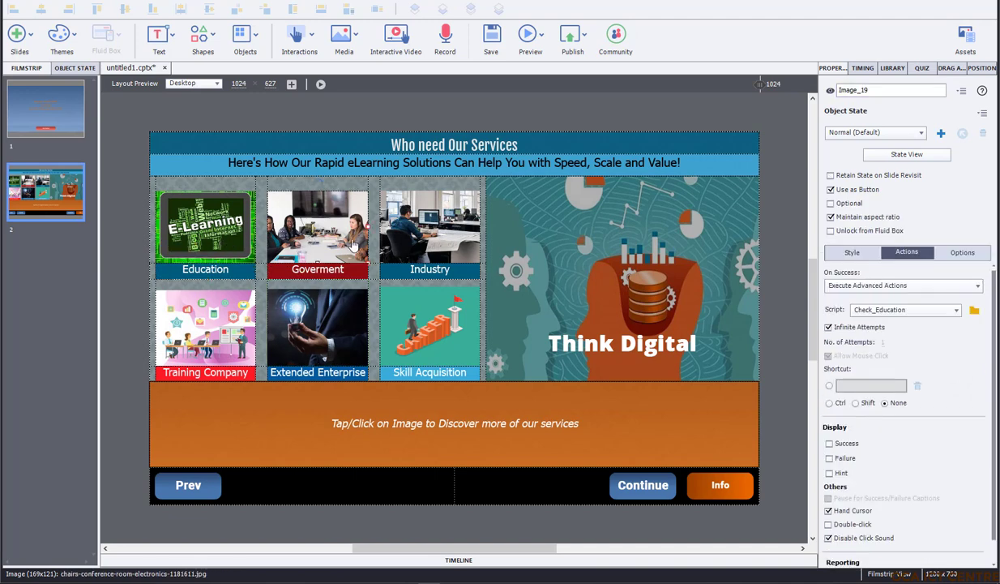
left_click(325, 233)
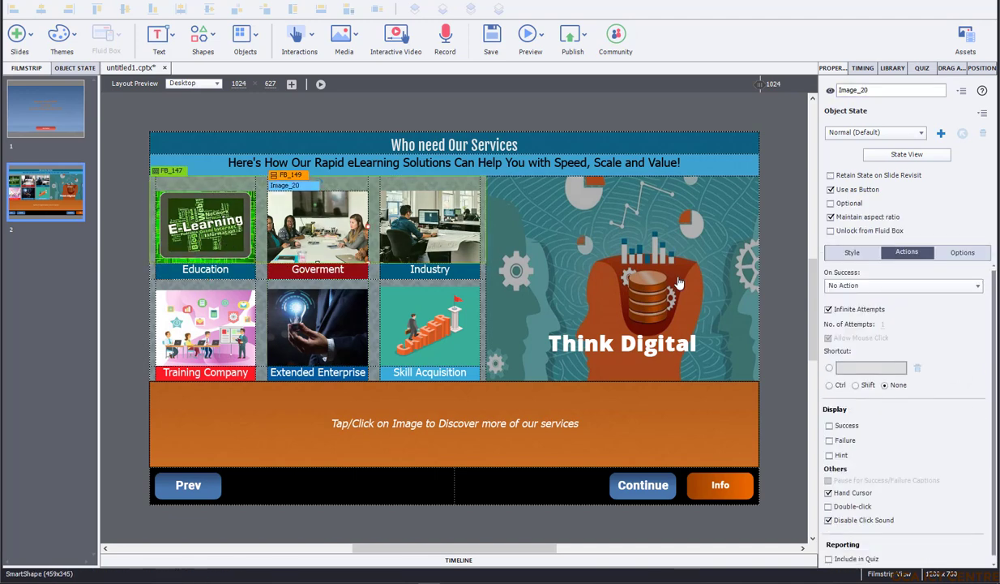
left_click(901, 286)
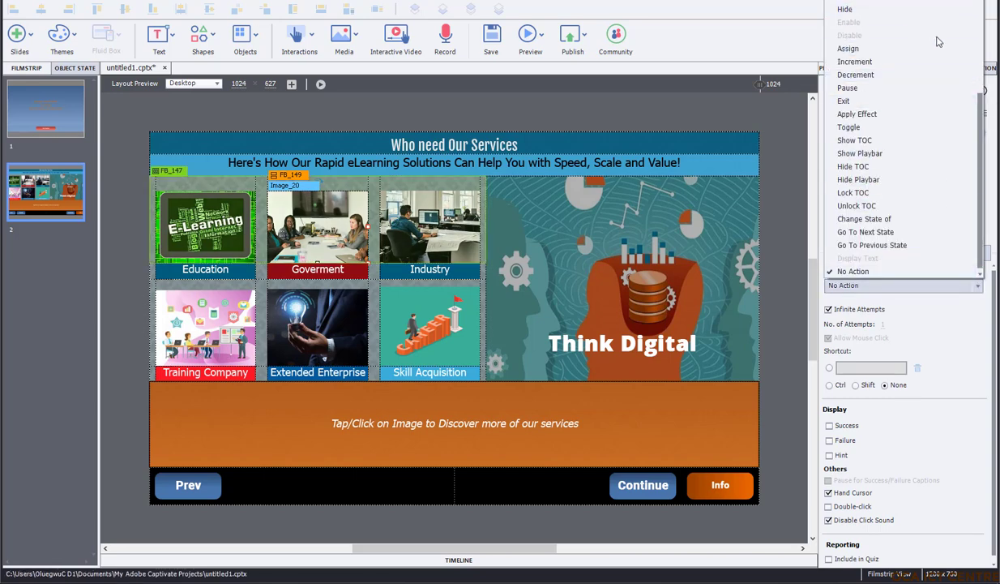
scroll(917, 146, "up", 5)
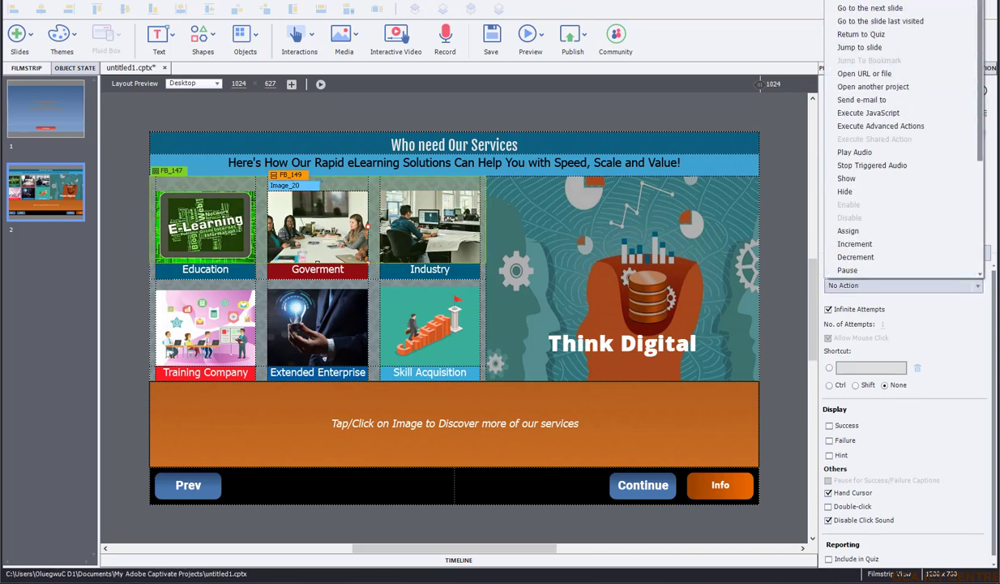
left_click(885, 127)
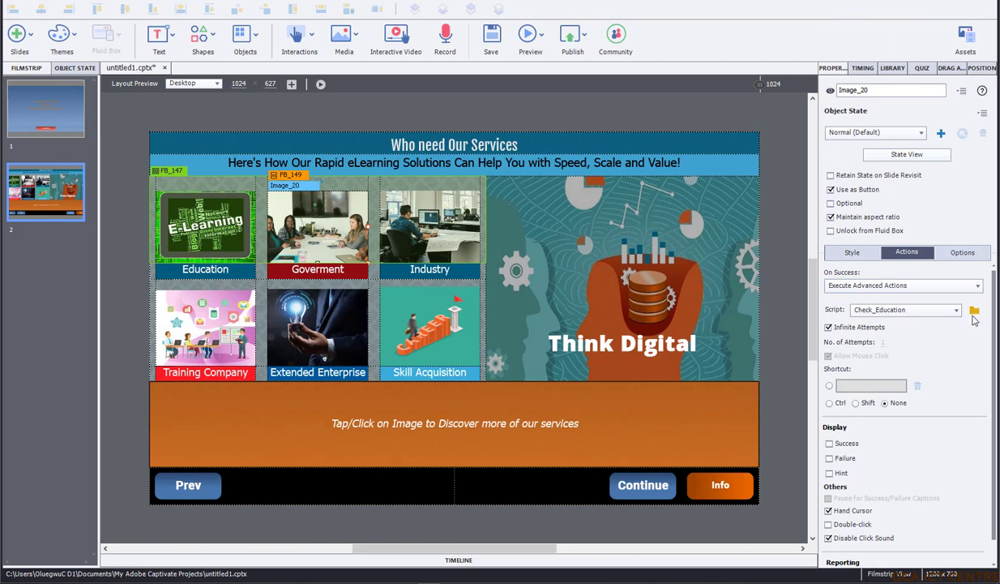
Duplicate the Check_Education advanced action and name the copy Check_Govt
left_click(974, 311)
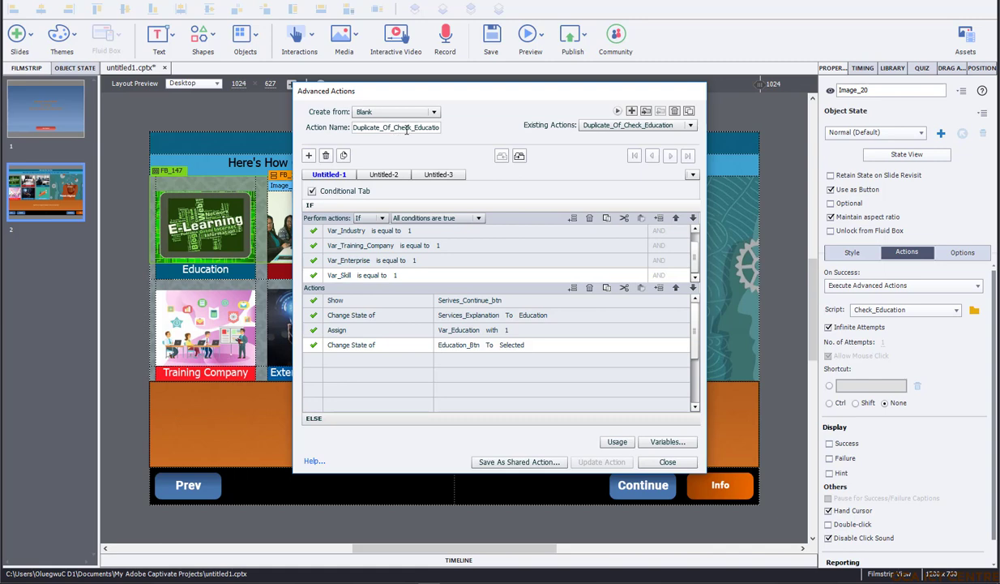
left_click_drag(413, 99, 448, 147)
key("BackSpace")
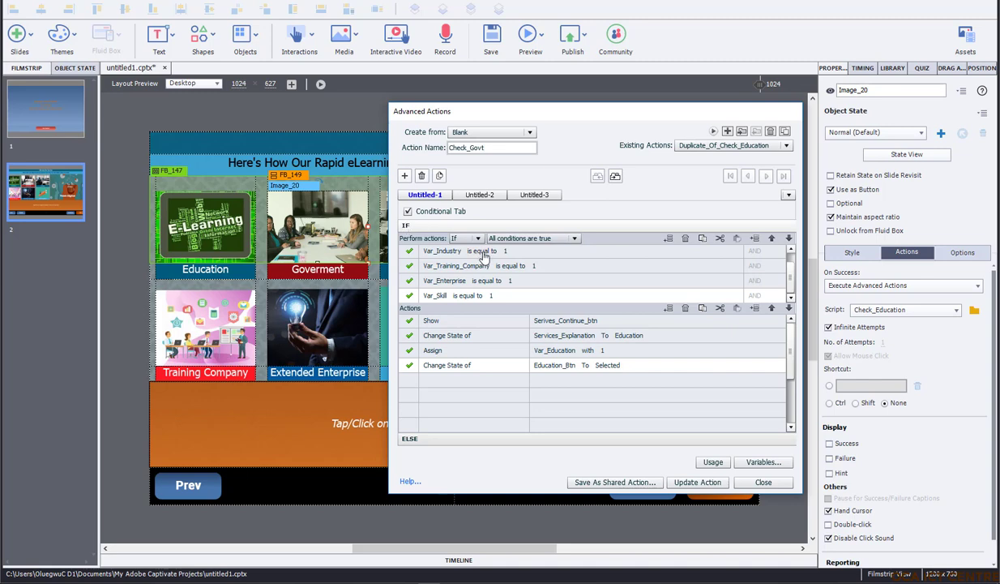
In Check_Govt's IF conditions, replace the Var_Govt variable with Var_Education, keeping it equal to 1
scroll(513, 274, "up", 1)
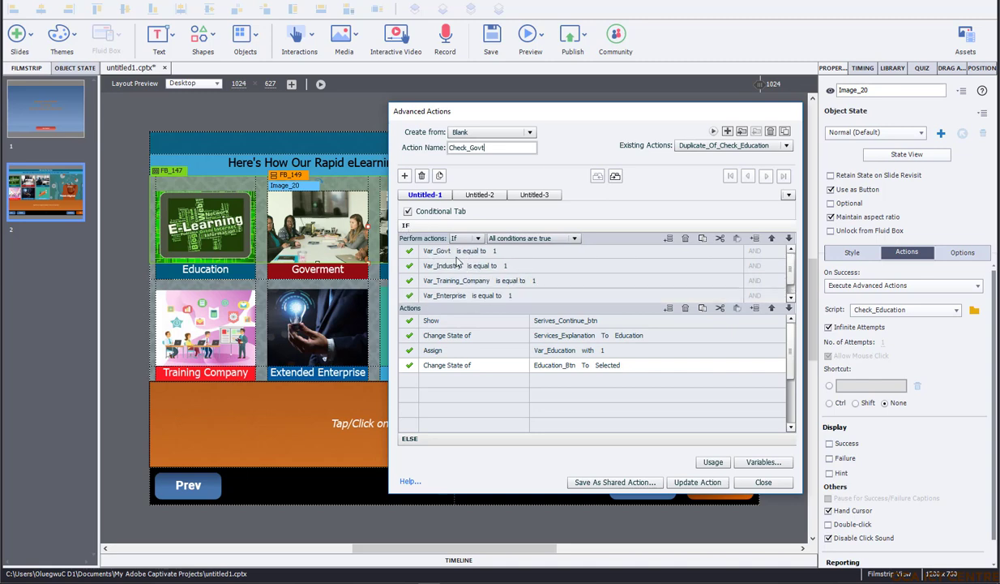
scroll(459, 272, "down", 1)
scroll(459, 273, "up", 1)
left_click(441, 252)
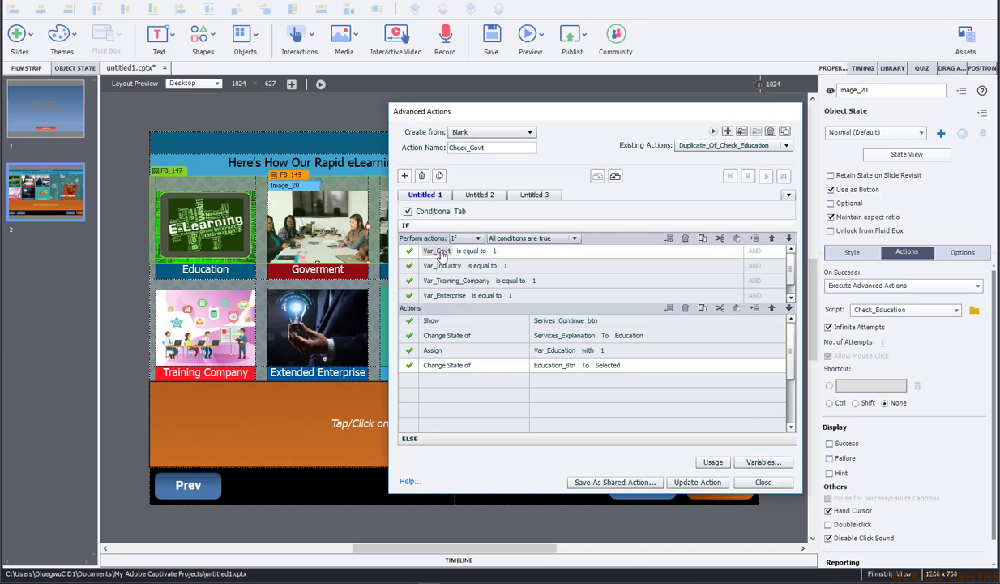
left_click(437, 251)
left_click(435, 263)
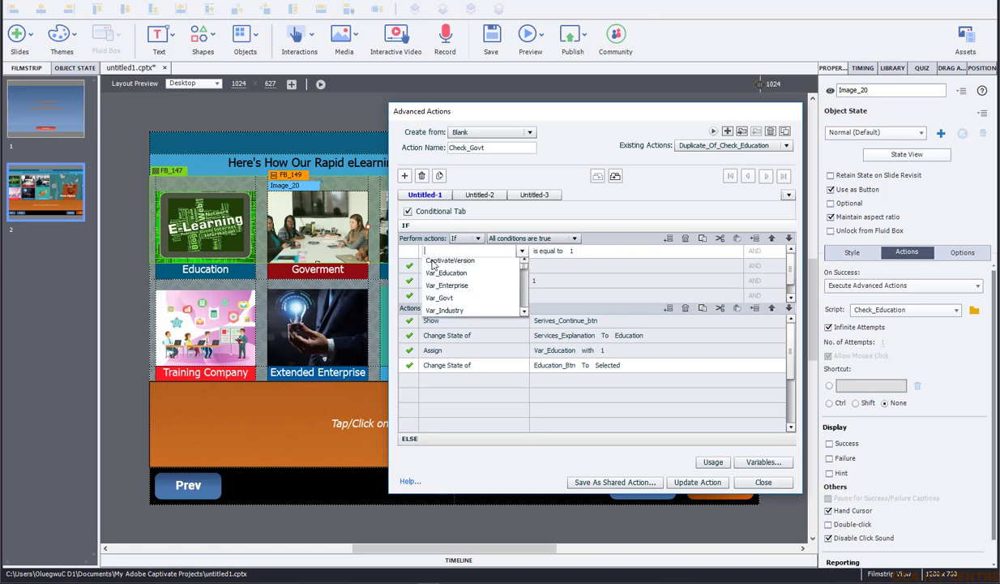
type("e")
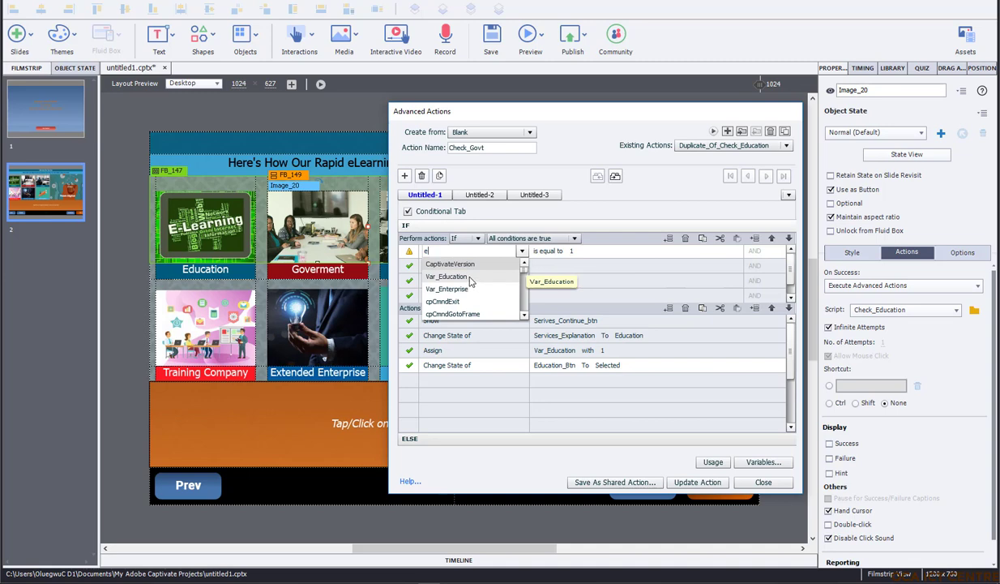
left_click(466, 277)
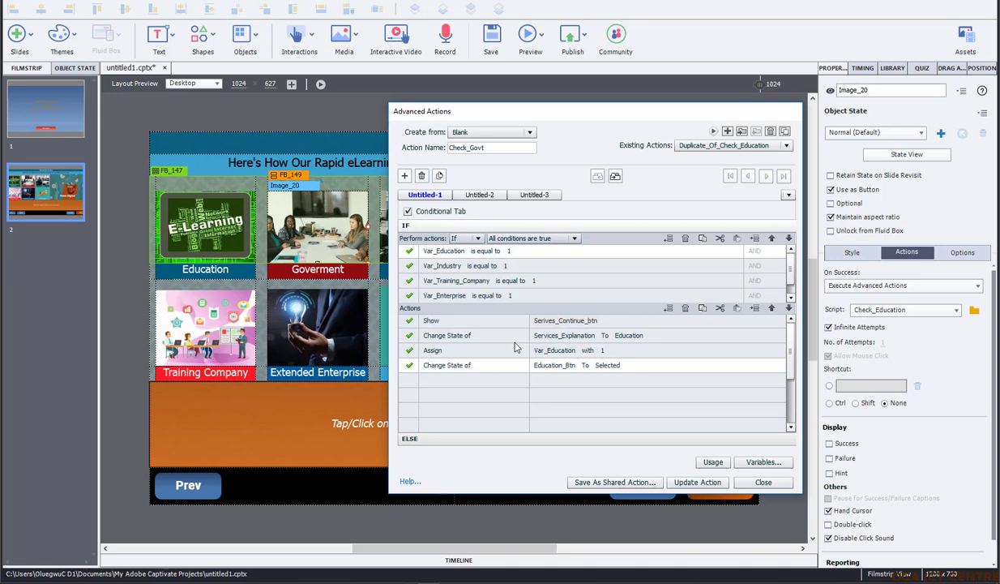
In Check_Govt's IF actions, change Services_Explanation's state to Government and make the last action change Govt_Button to Selected
left_click(628, 338)
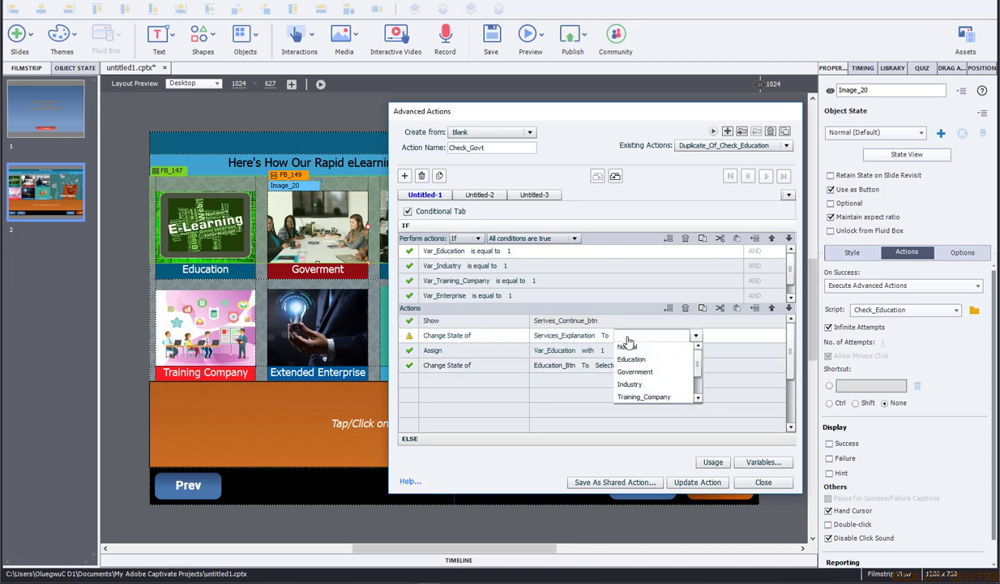
left_click(636, 370)
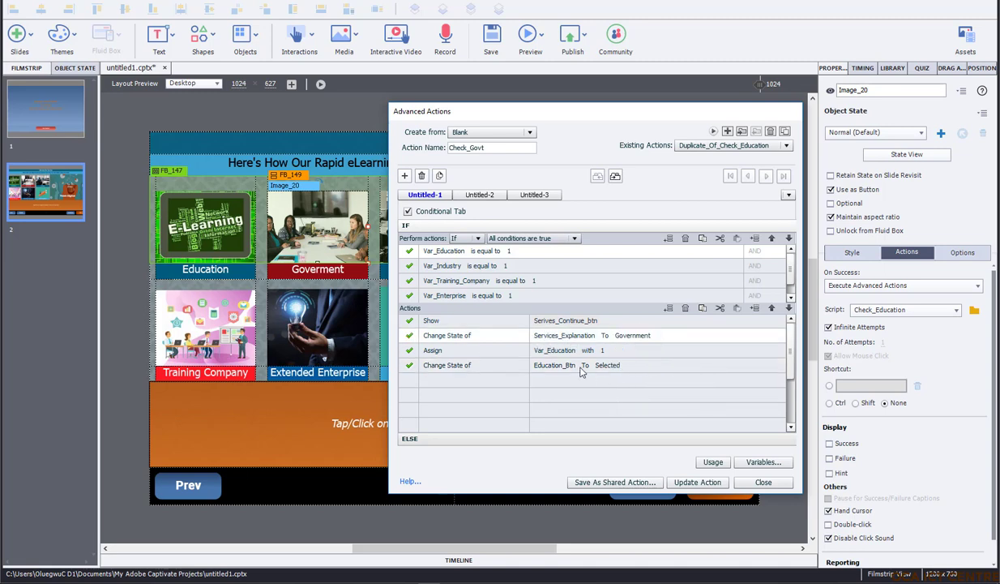
left_click(555, 373)
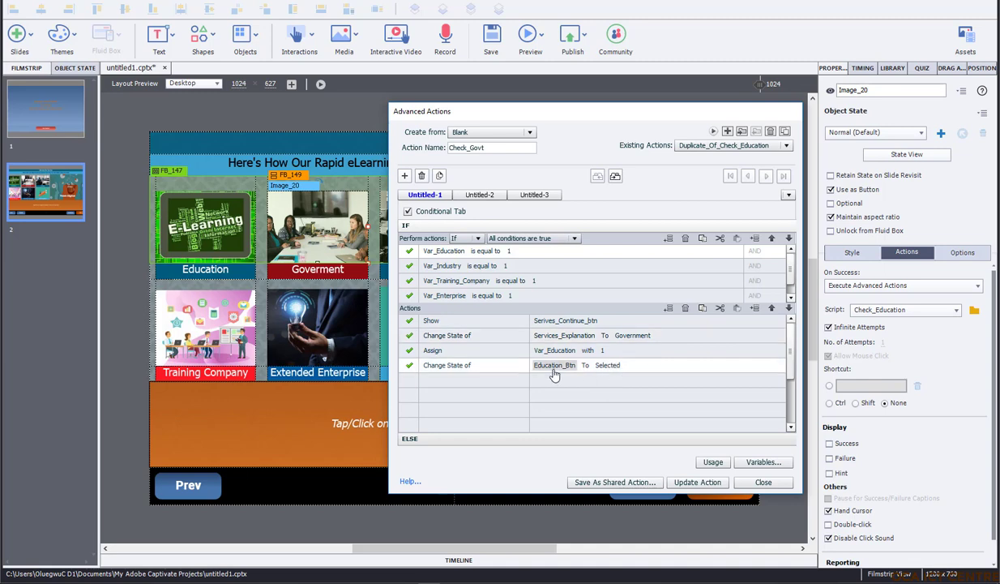
left_click(554, 373)
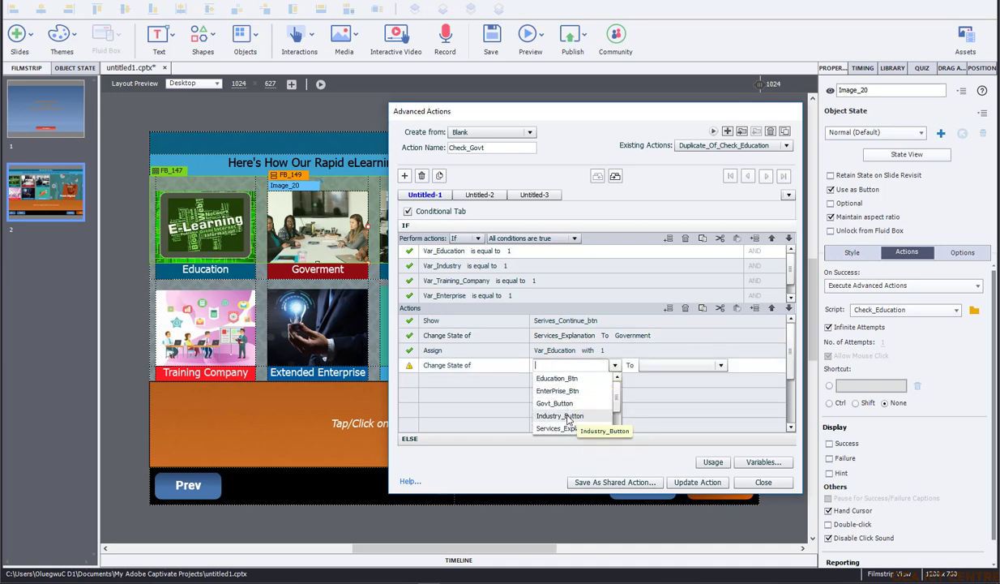
scroll(559, 401, "down", 1)
left_click(555, 392)
left_click(648, 364)
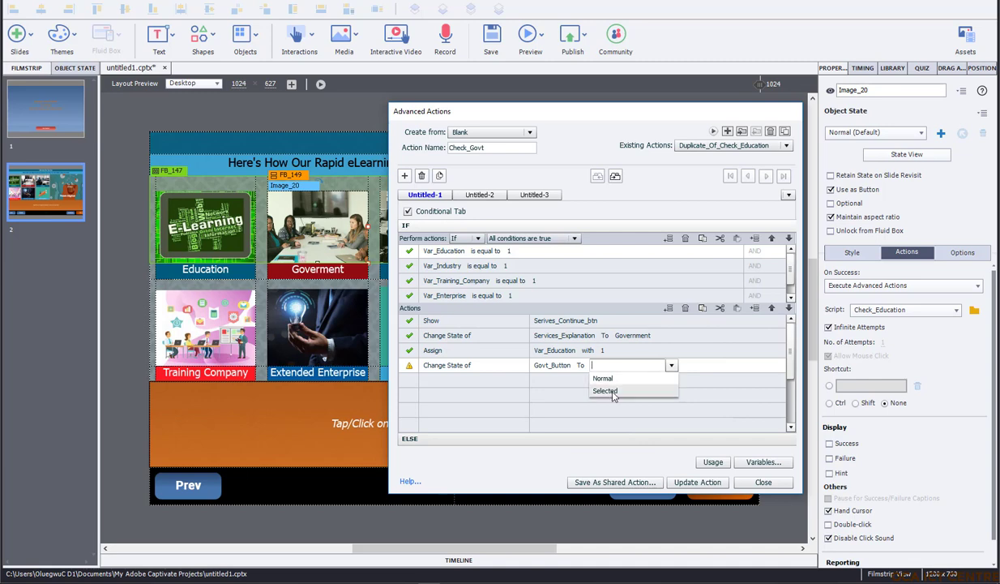
left_click(602, 378)
Set the Assign action in Check_Govt's IF section to assign Var_Govt with 1
left_click(527, 441)
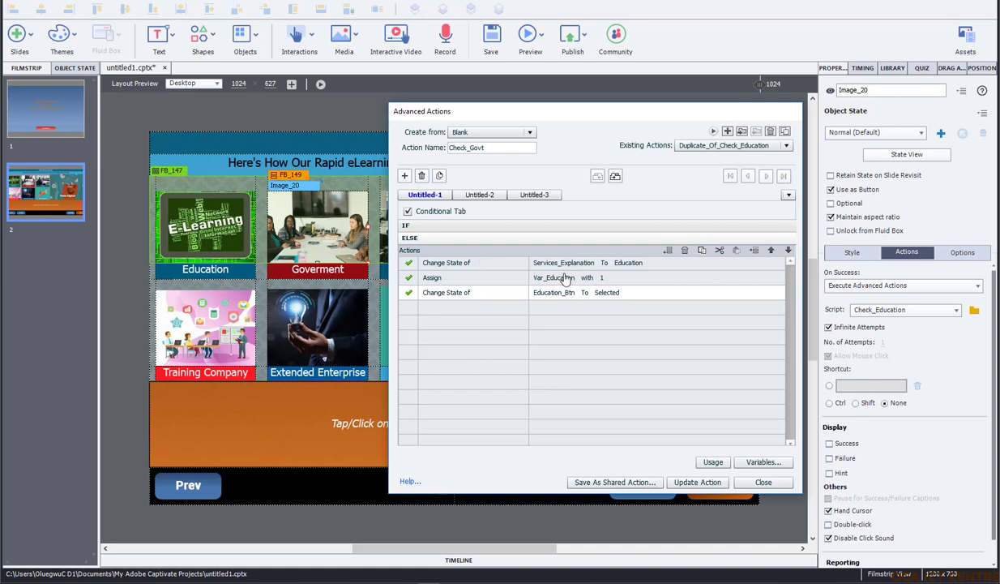
left_click(425, 225)
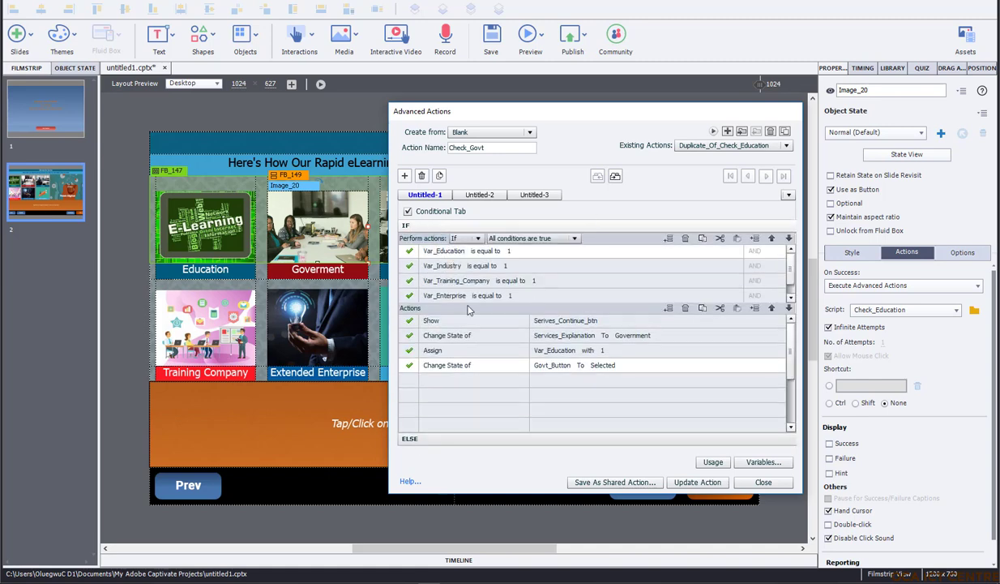
left_click(567, 352)
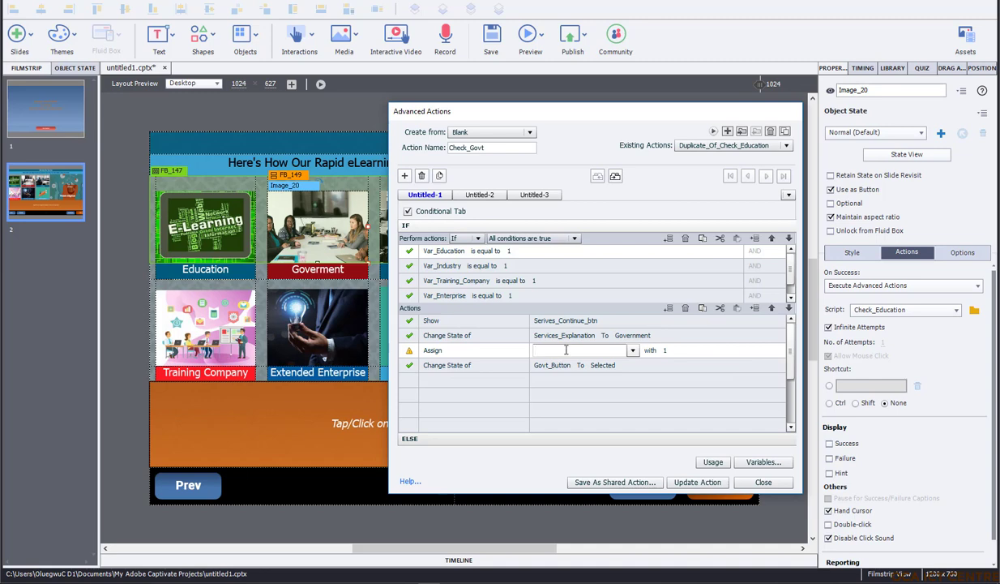
type("go")
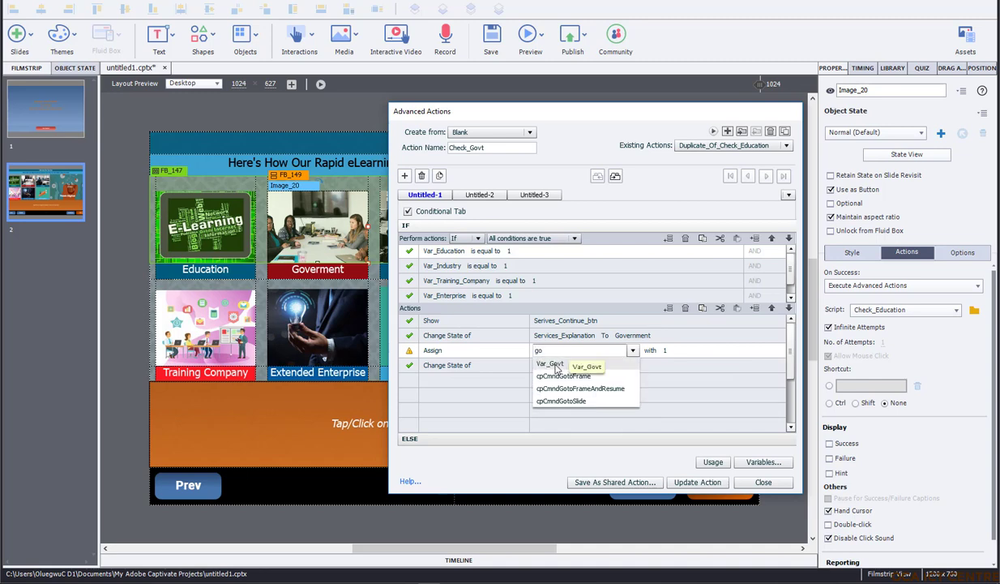
left_click(555, 364)
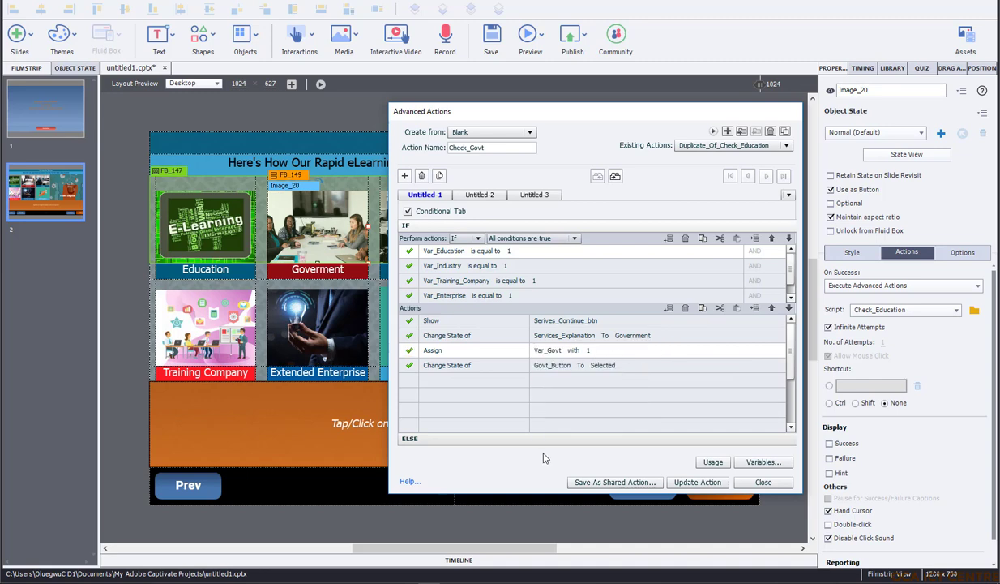
In Check_Govt's ELSE actions, assign Var_Govt with 1 and change the state of Govt_Button to Selected
left_click(519, 438)
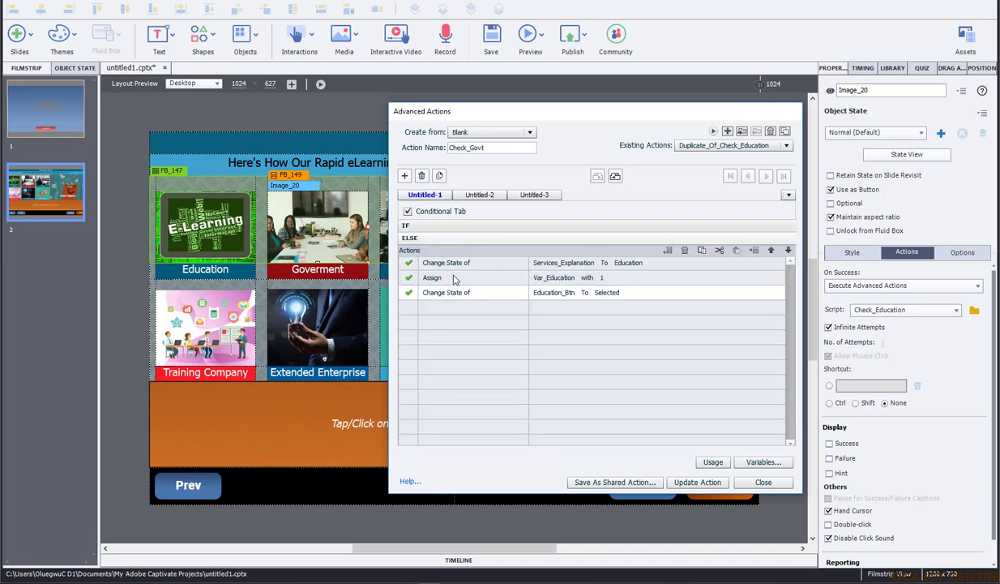
left_click(556, 279)
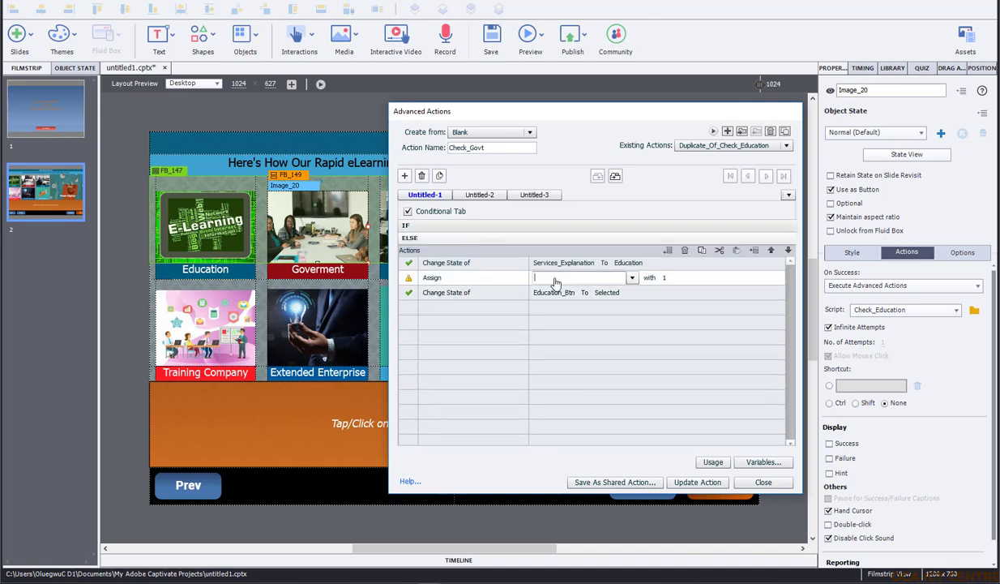
type("go")
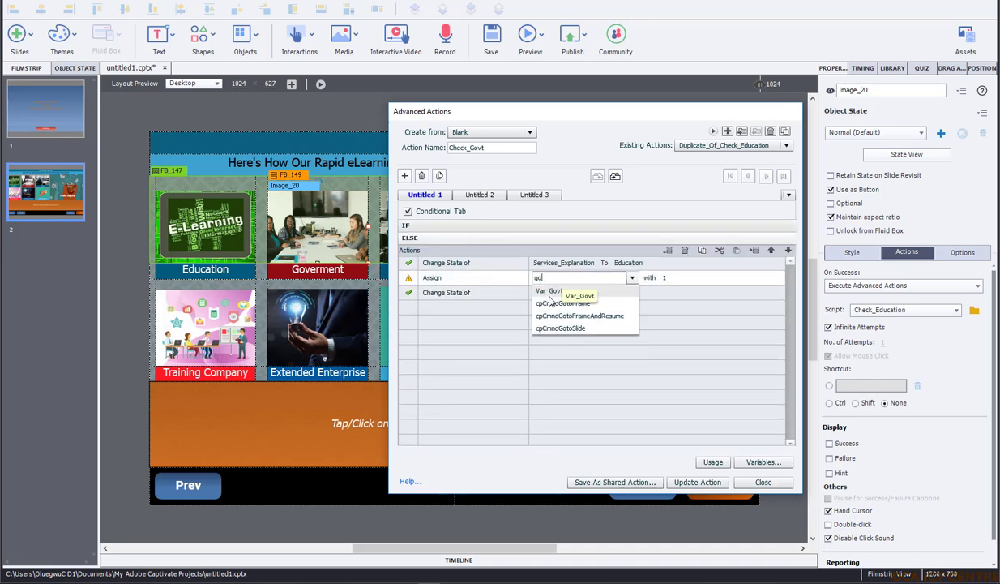
left_click(549, 292)
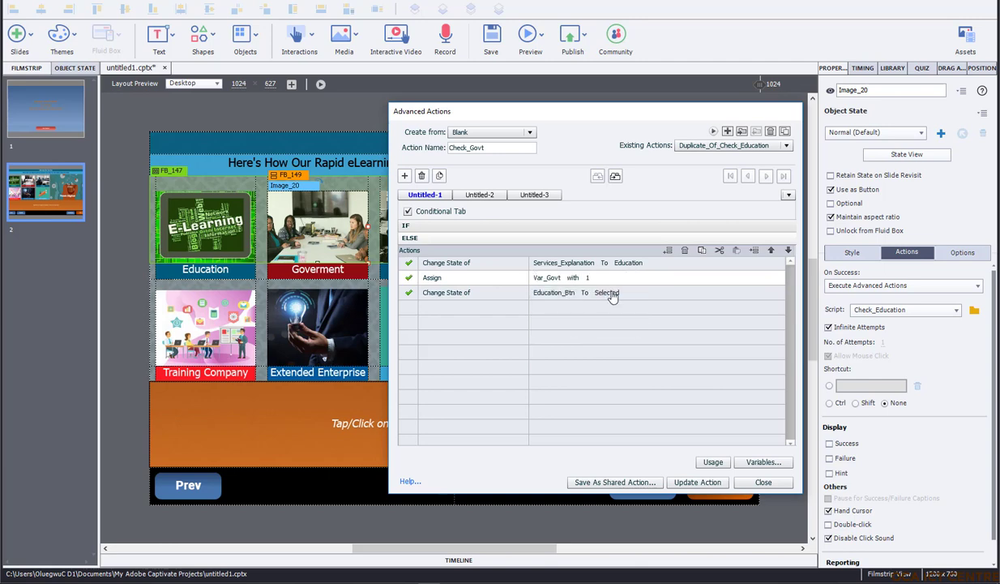
left_click(547, 297)
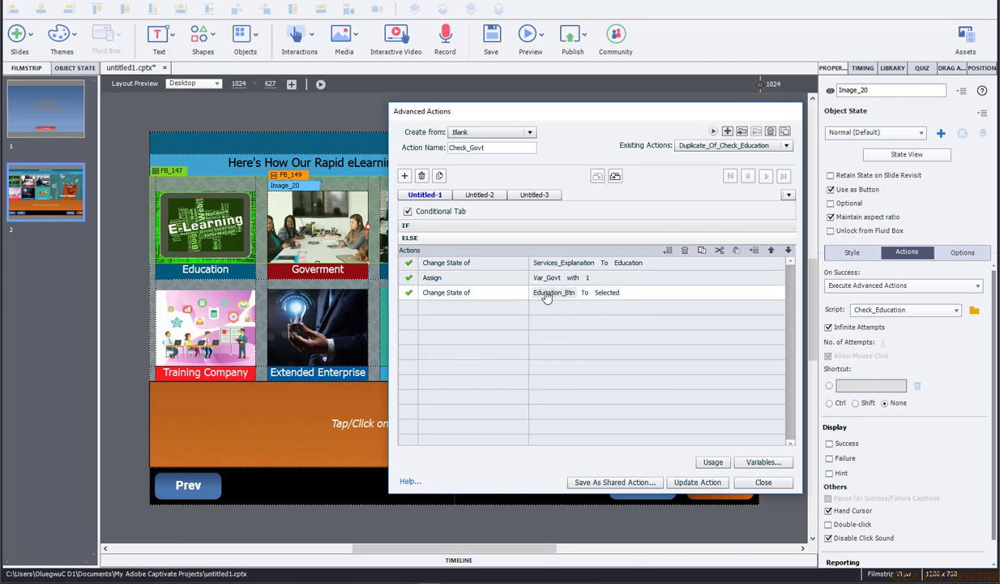
left_click(547, 293)
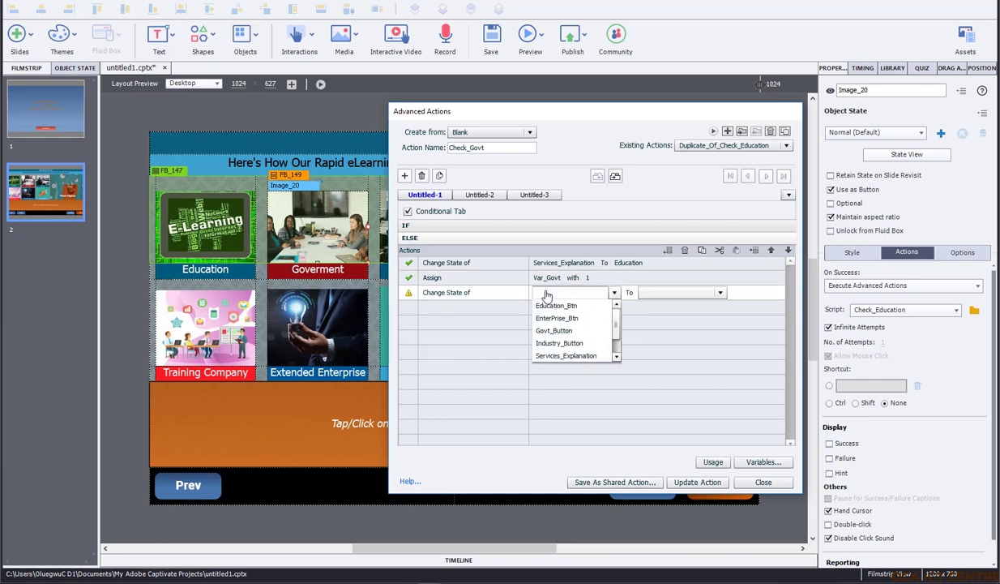
left_click(567, 329)
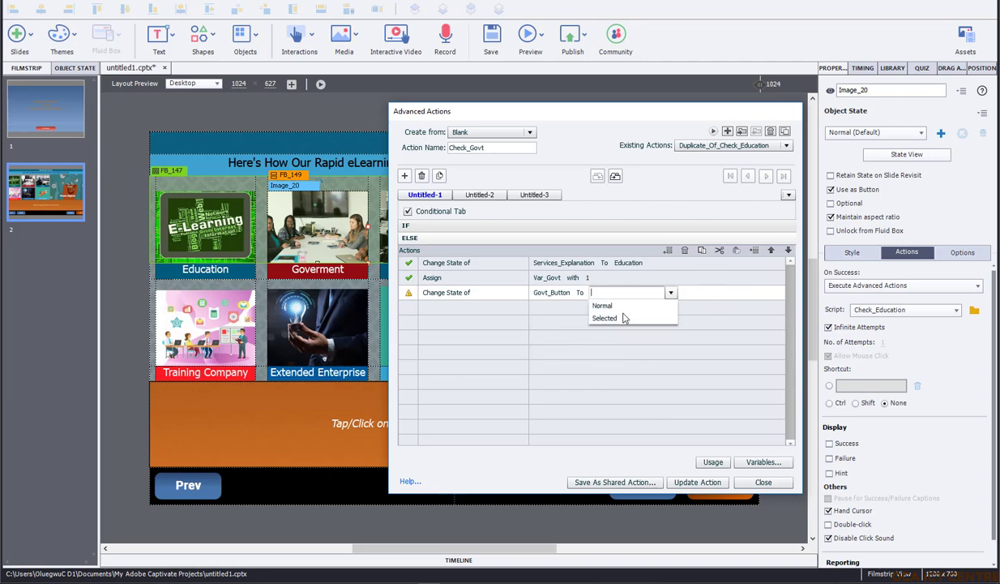
left_click(622, 315)
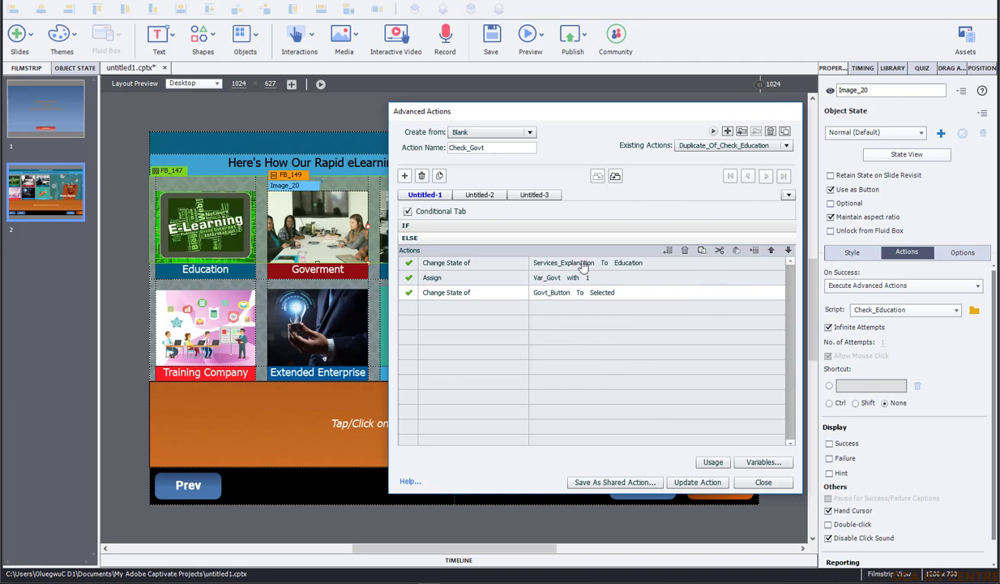
Set the ELSE action for Services_Explanation to the Government state and update the Check_Govt action
left_click(627, 264)
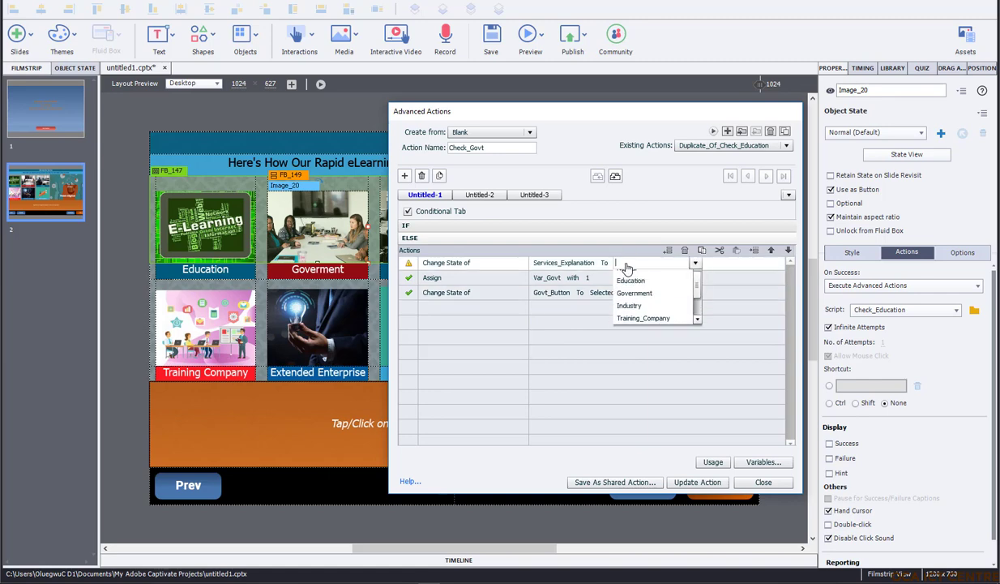
left_click(635, 299)
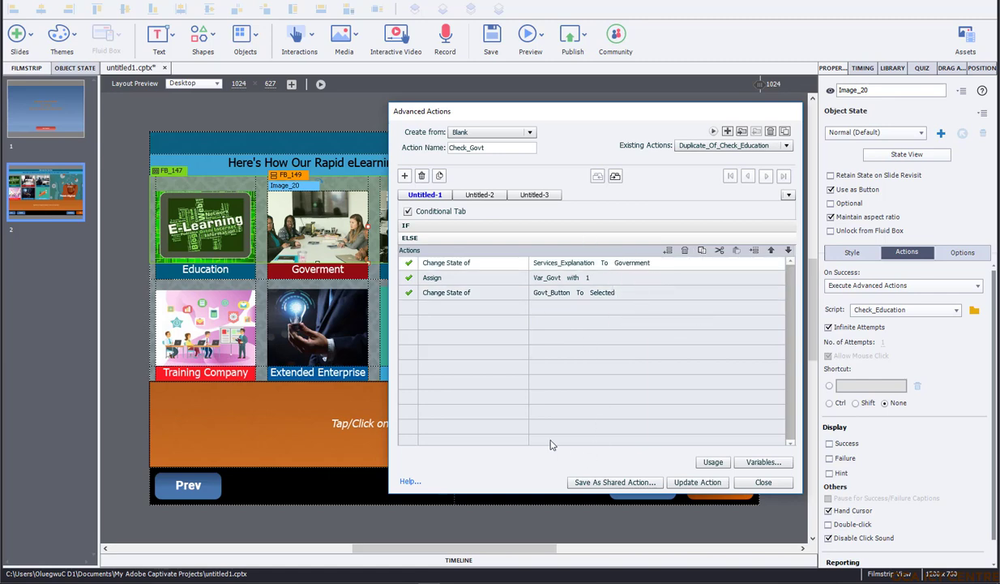
left_click(701, 484)
left_click(628, 319)
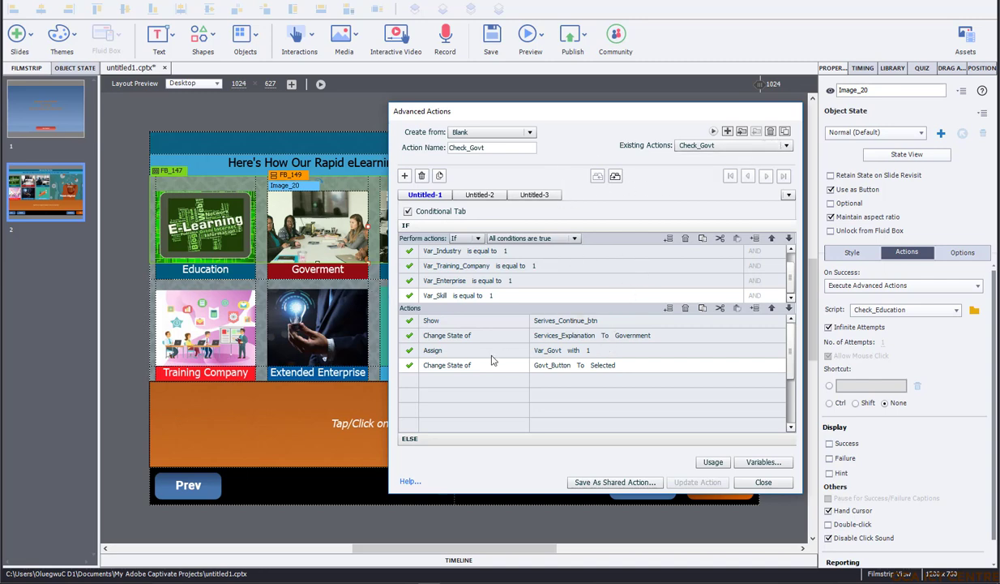
Duplicate the Check_Govt advanced action and name the copy Check_Industry
left_click(782, 130)
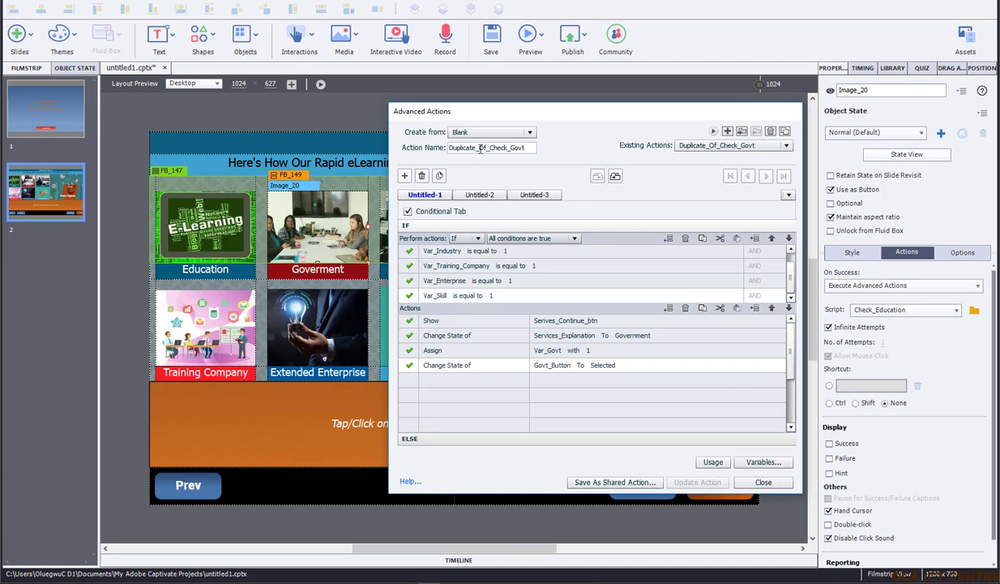
left_click_drag(490, 149, 447, 148)
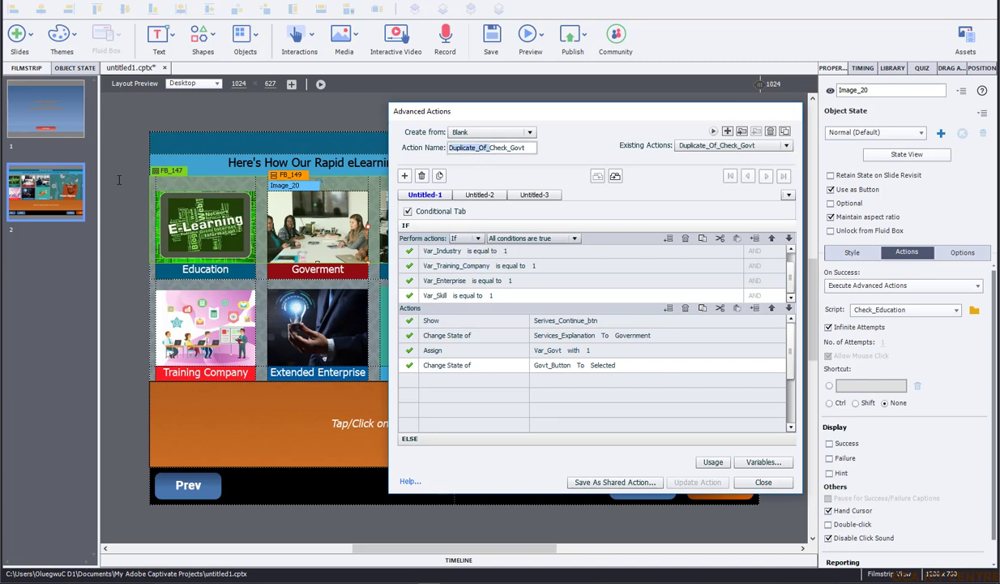
key("BackSpace")
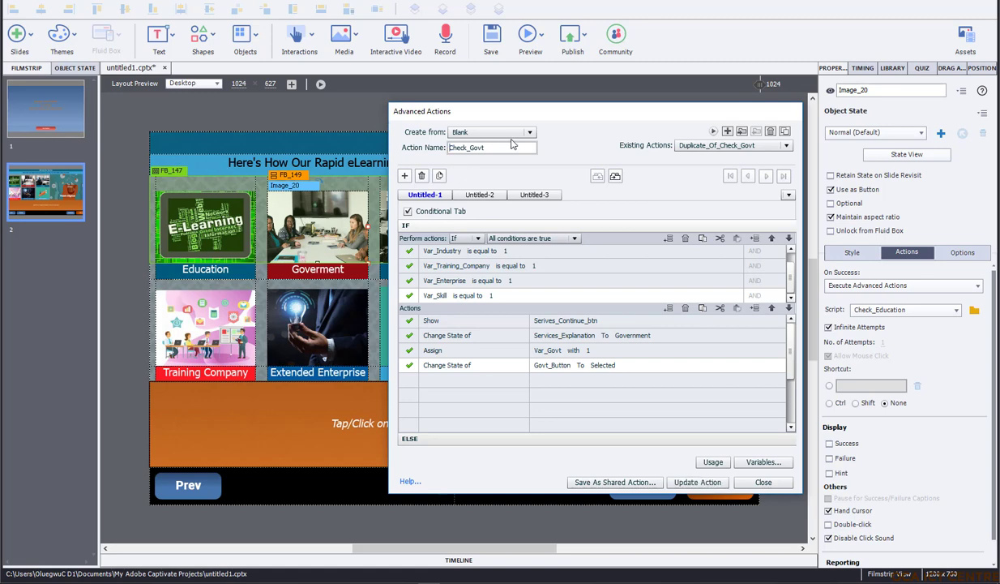
left_click_drag(500, 113, 421, 124)
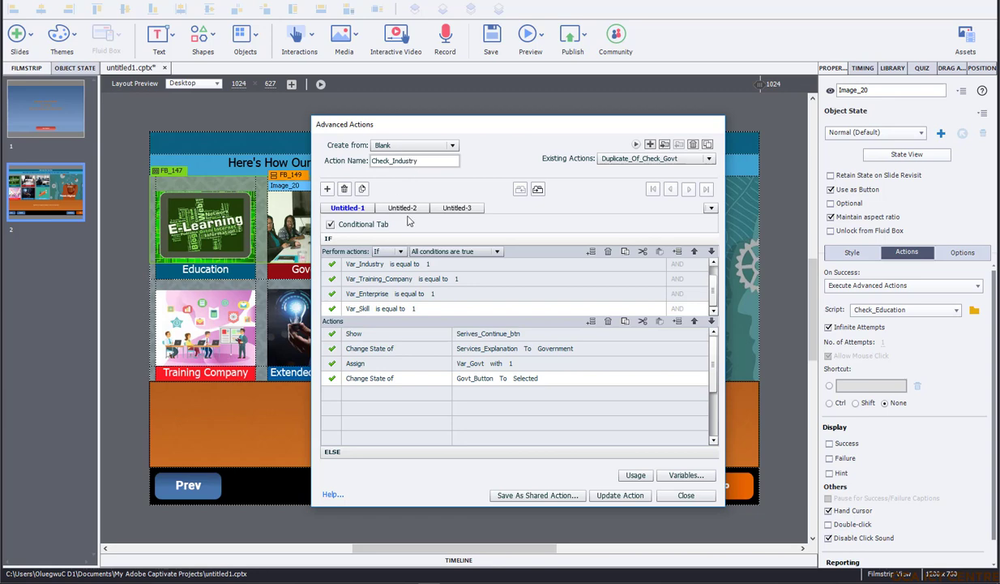
In Check_Industry's IF conditions, replace the Var_Industry variable with Var_Govt, keeping it equal to 1
scroll(404, 280, "up", 1)
left_click_drag(473, 131, 621, 123)
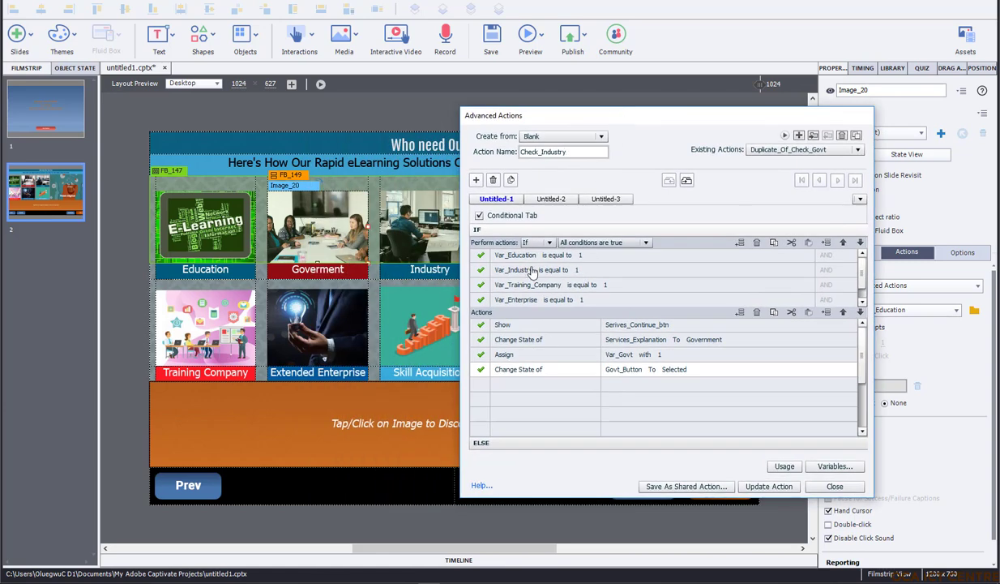
scroll(562, 284, "down", 1)
scroll(559, 287, "up", 1)
left_click(504, 270)
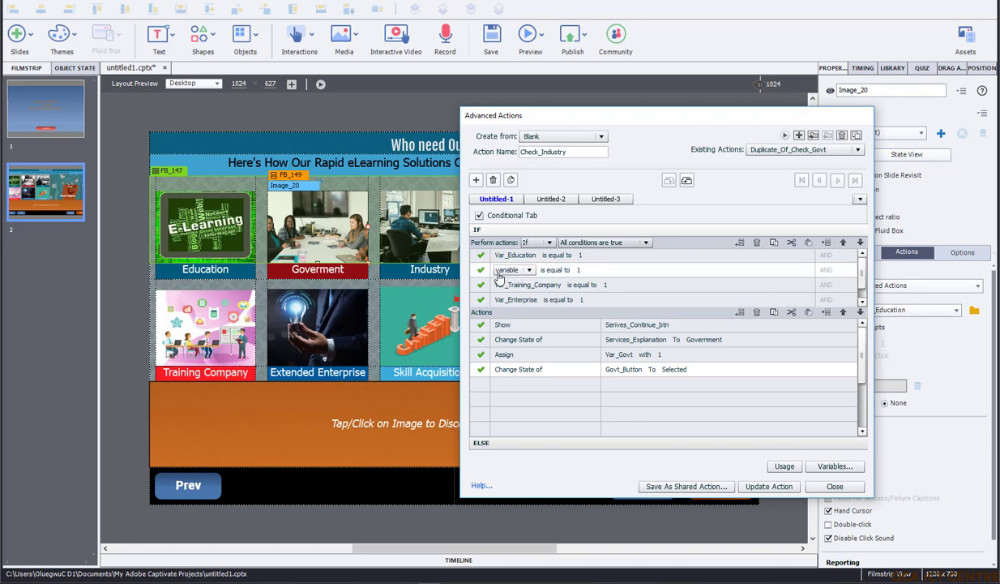
left_click(504, 270)
left_click(507, 281)
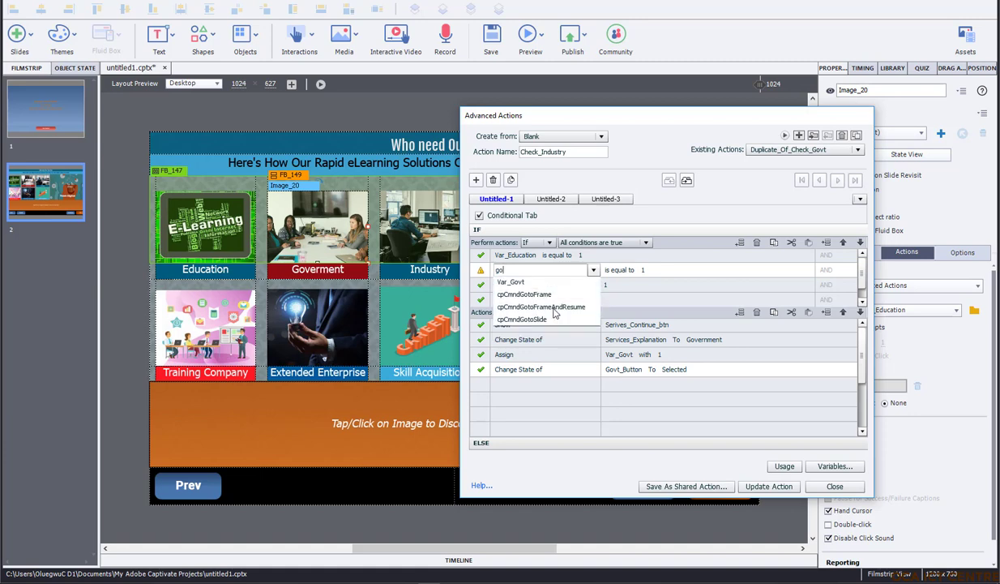
left_click(510, 282)
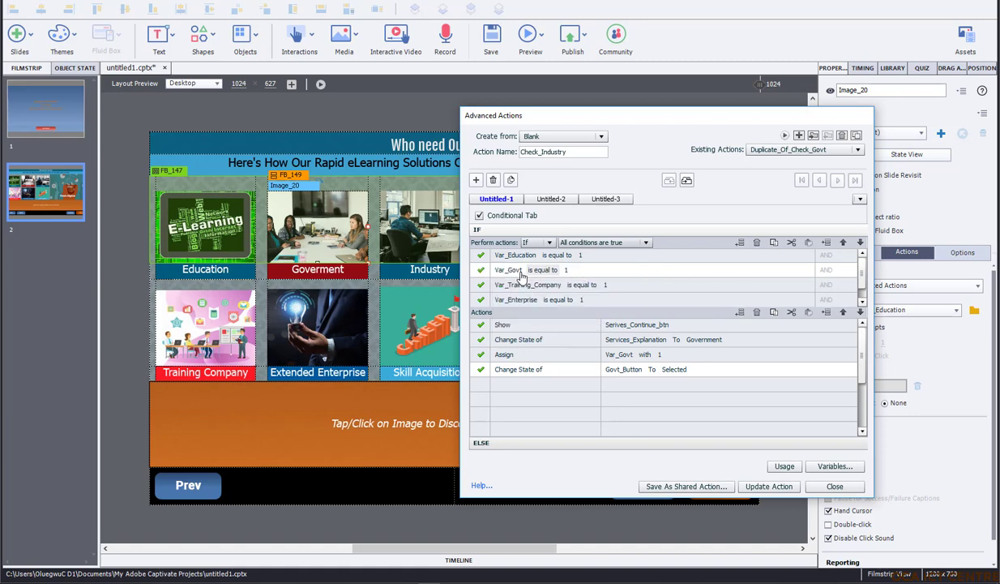
scroll(576, 283, "down", 1)
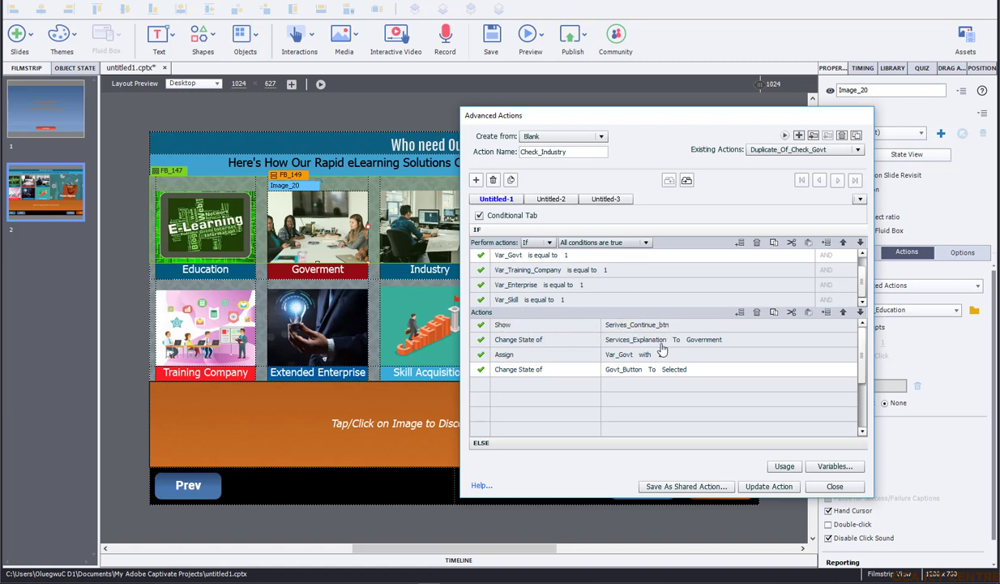
In Check_Industry's IF actions, set the state change of Services_Explanation to Industry
left_click(627, 342)
left_click(627, 343)
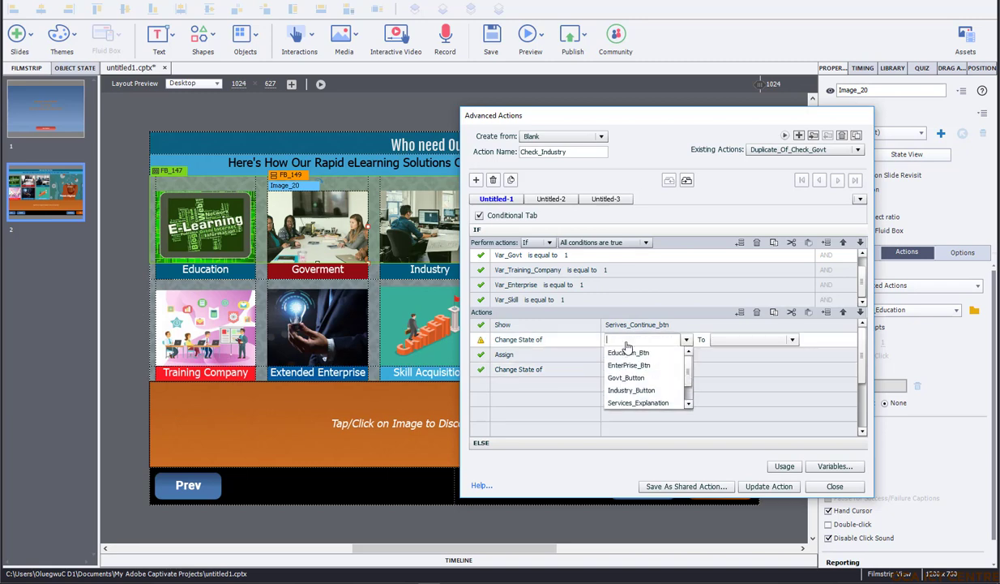
left_click(637, 402)
left_click(713, 339)
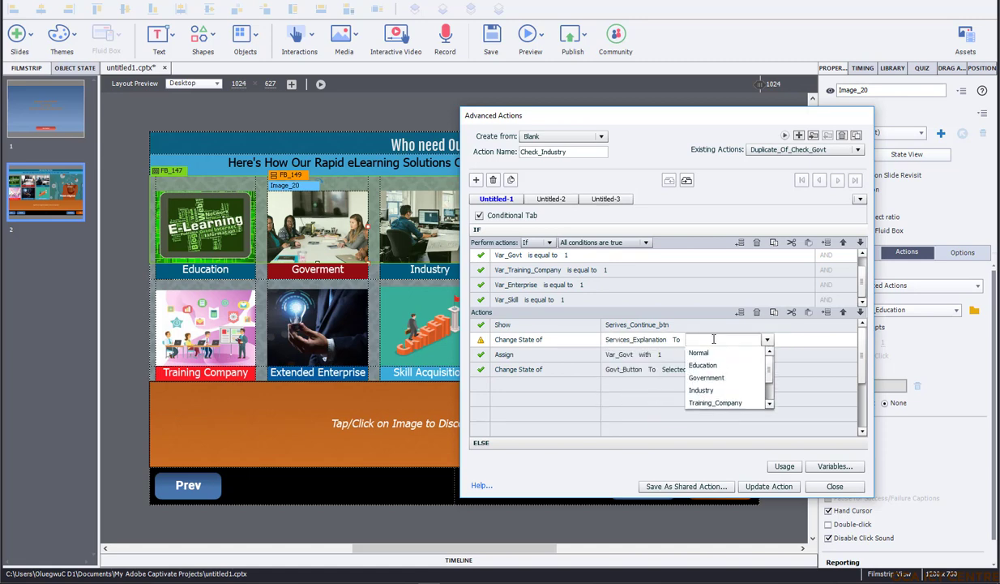
left_click(701, 390)
Change the Assign action under IF in Check_Industry to assign Var_Industry with 1
left_click(625, 357)
left_click(620, 357)
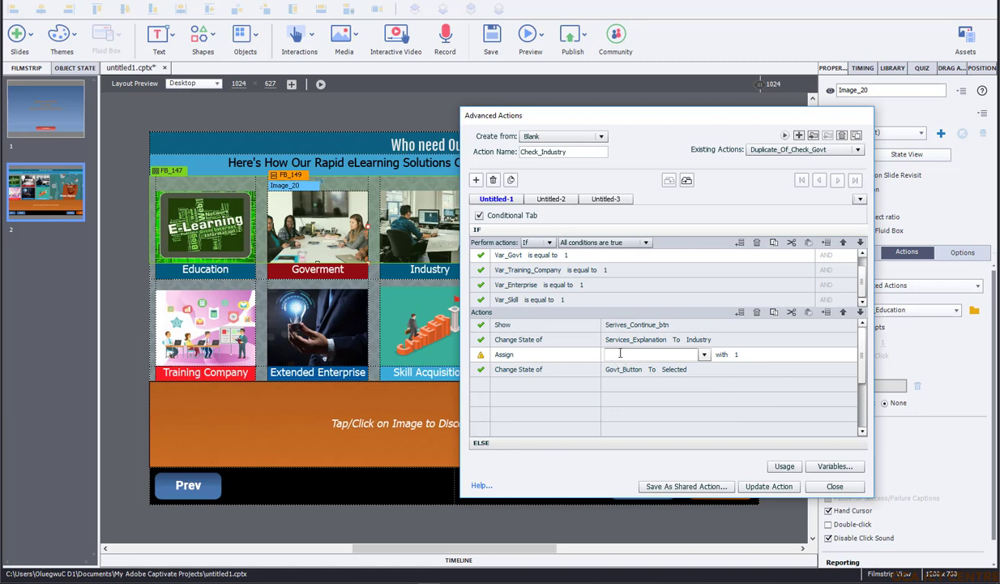
type("i")
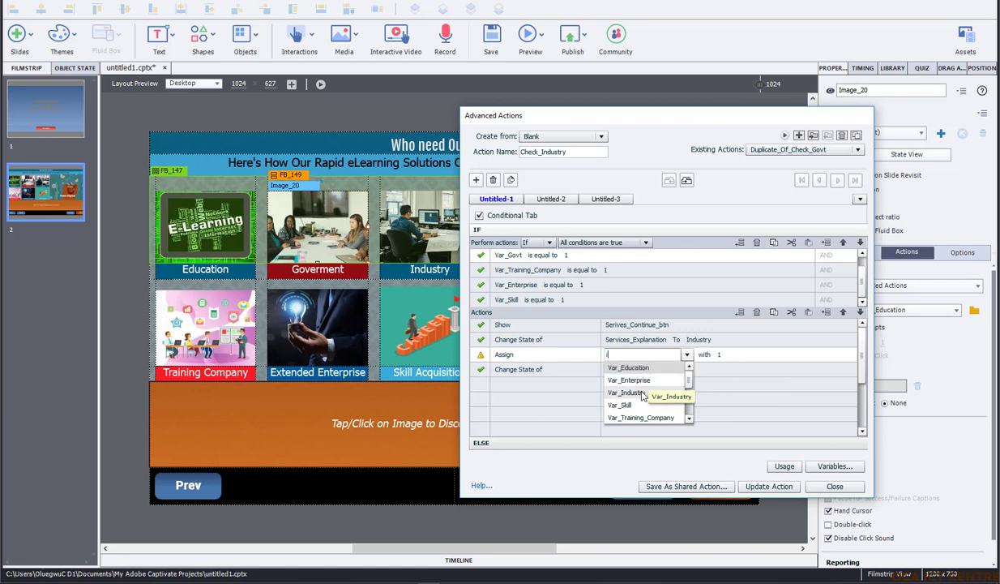
scroll(658, 372, "up", 1)
left_click(658, 371)
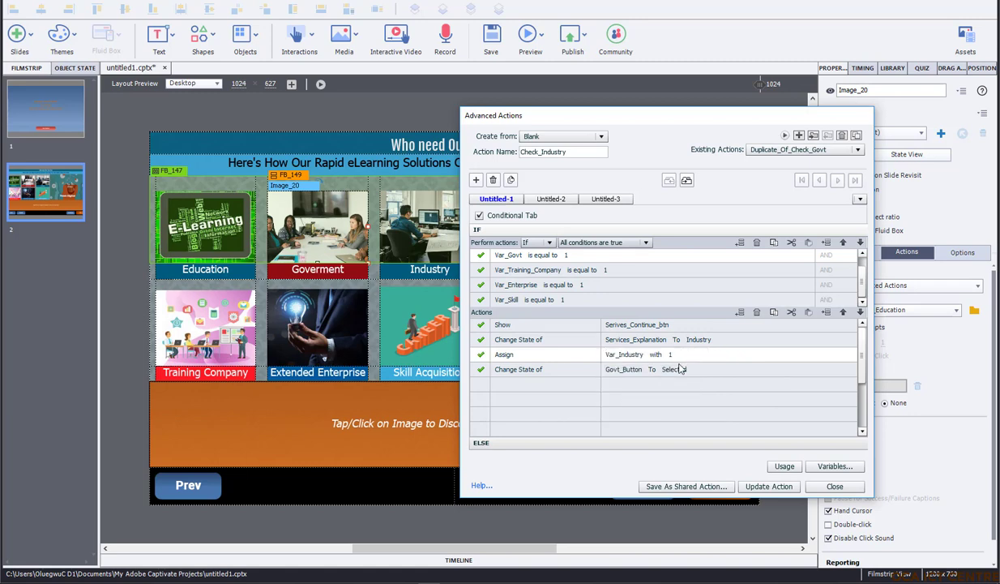
In Check_Industry's IF actions, replace the Govt_Button state change with Industry_Button to Selected
left_click(626, 375)
left_click(627, 376)
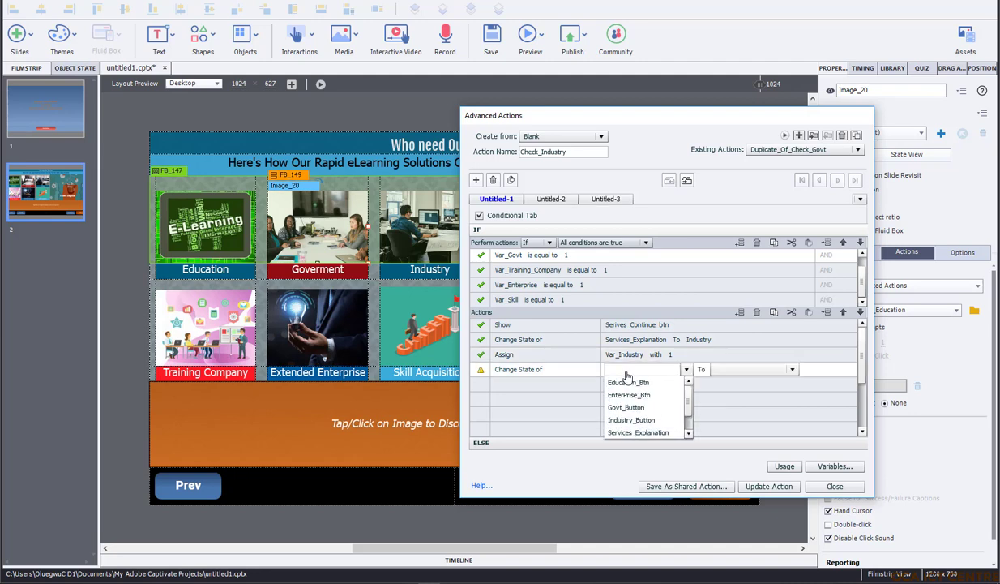
type("i")
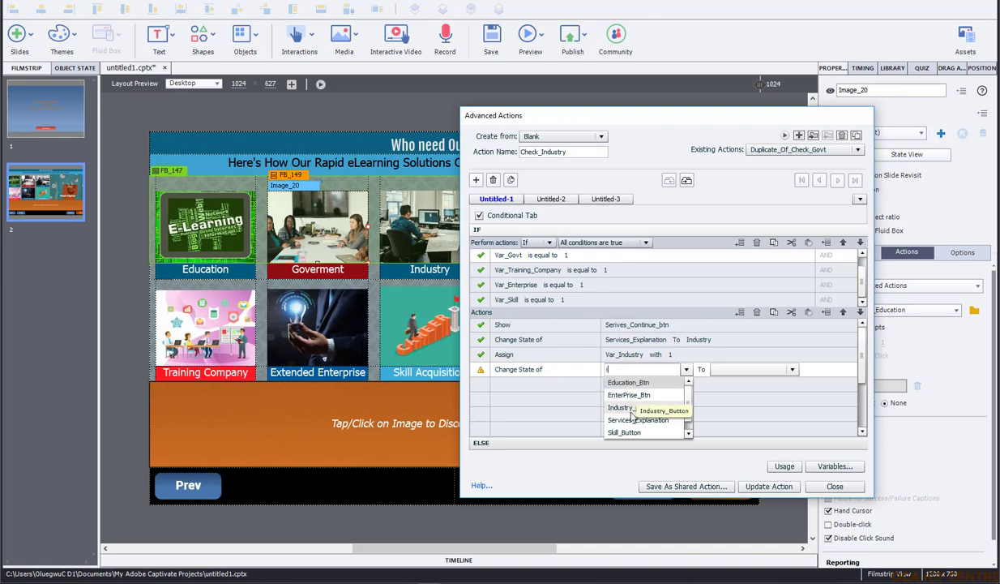
left_click(636, 410)
left_click(688, 369)
left_click(673, 392)
In Check_Industry's ELSE actions, set Services_Explanation to the Industry state and assign Var_Industry with 1
left_click(493, 444)
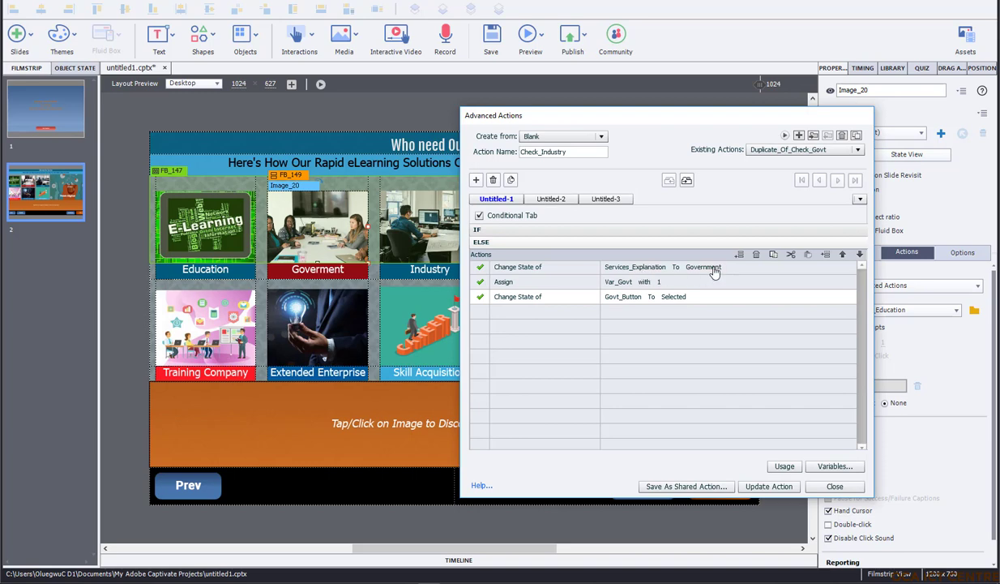
left_click(705, 268)
left_click(698, 317)
left_click(618, 281)
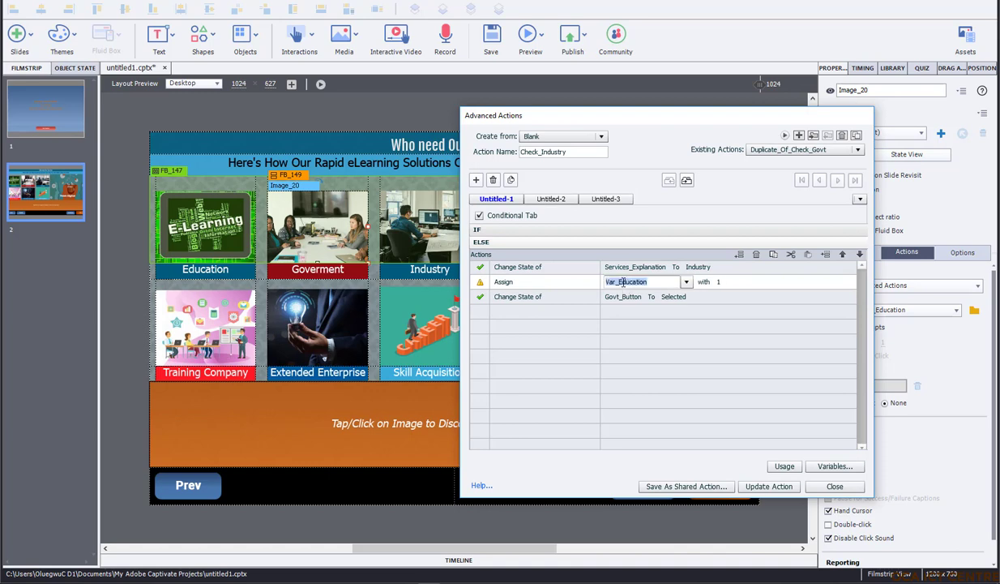
type("i")
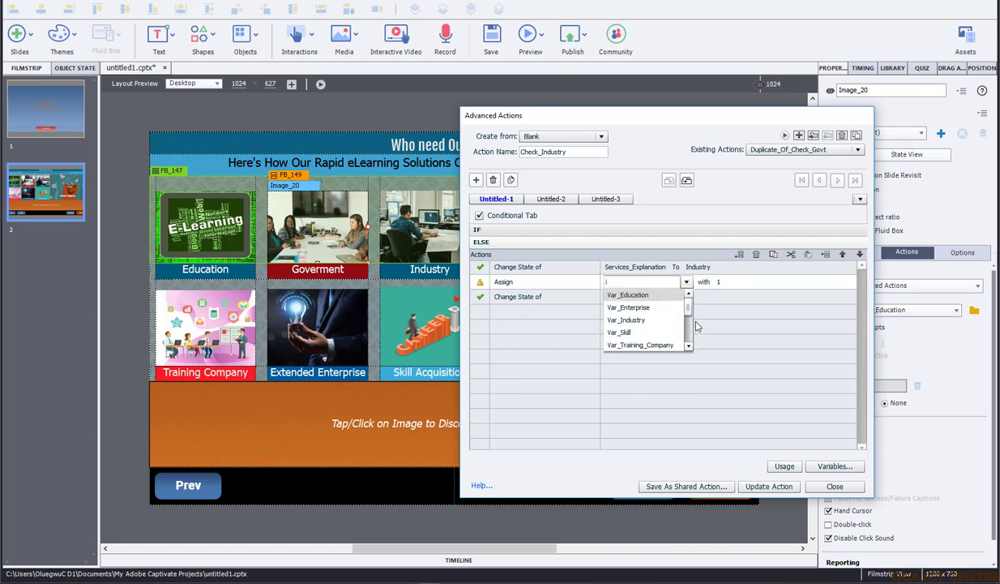
type("n")
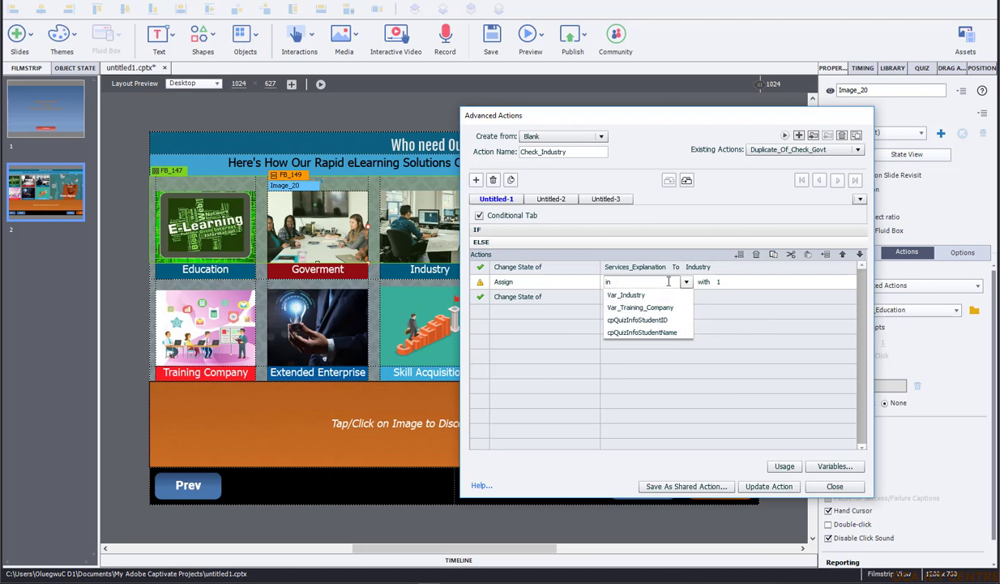
left_click(632, 294)
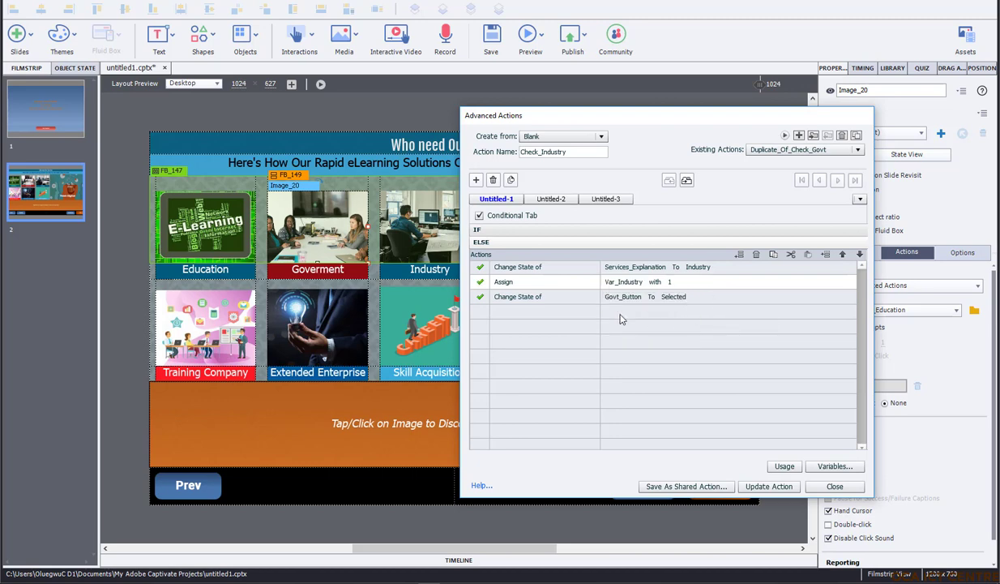
Set the last ELSE action to change Industry_Button to Selected and update the Check_Industry action
left_click(626, 297)
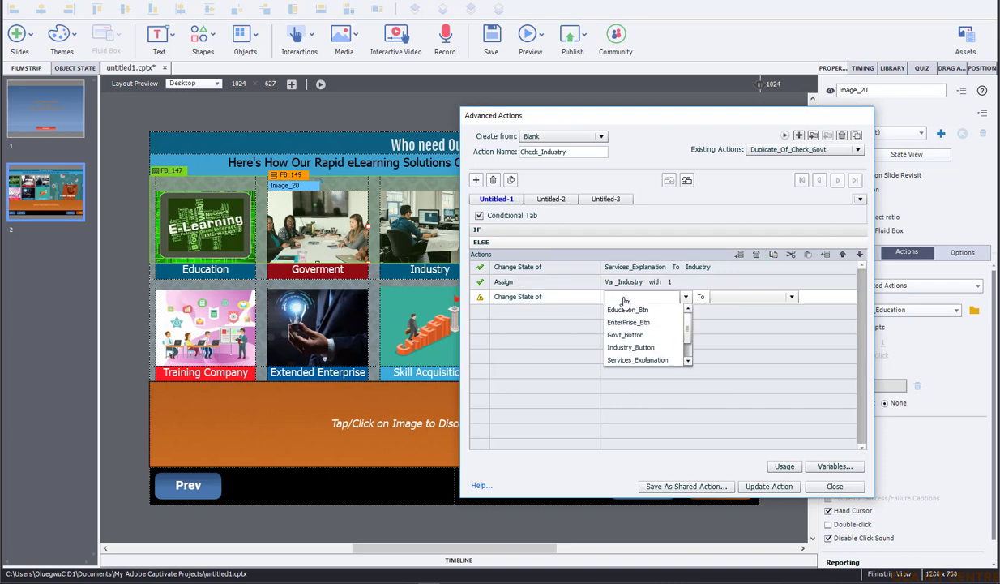
left_click(631, 346)
left_click(686, 297)
left_click(686, 322)
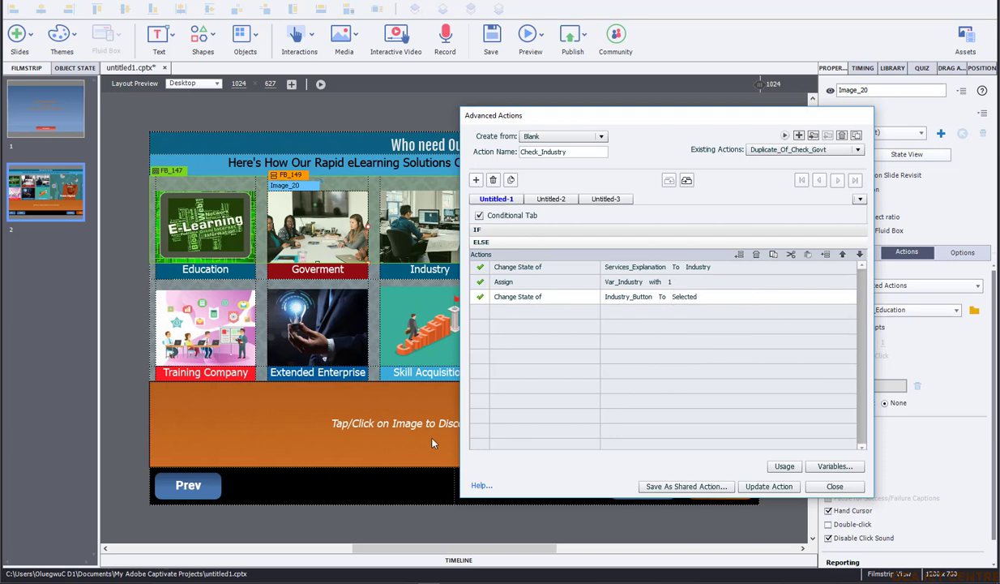
left_click(766, 483)
left_click(695, 323)
Duplicate the Check_Industry advanced action and name the copy Check_TrainingCompany
left_click(857, 136)
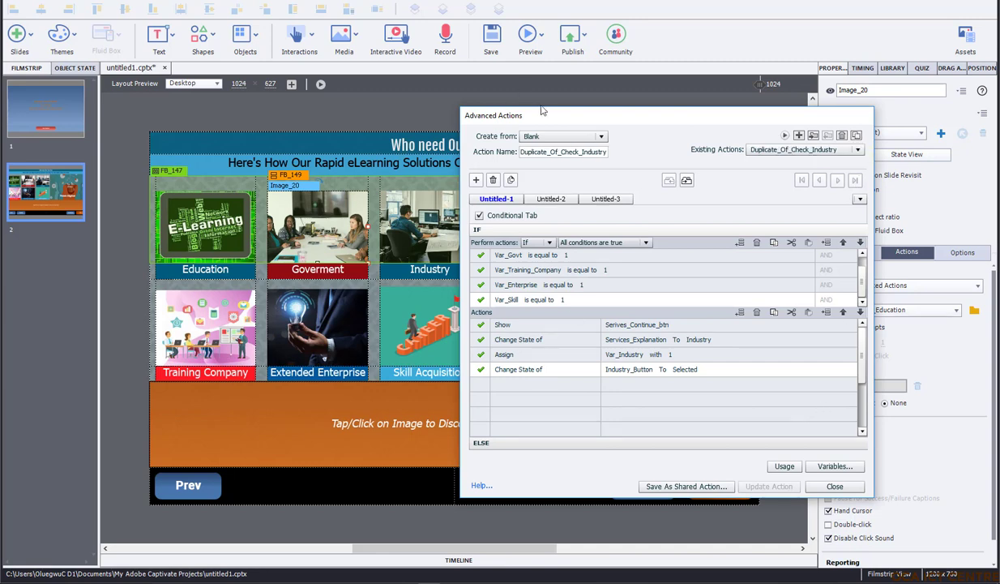
left_click_drag(562, 151, 434, 165)
key("BackSpace")
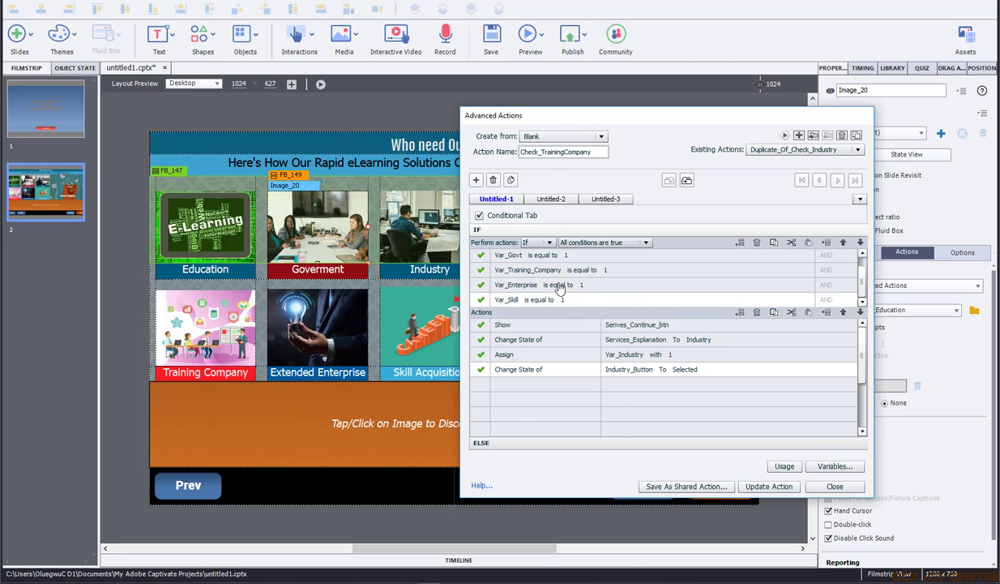
In Check_TrainingCompany's IF conditions, replace the Var_Training_Company variable with Var_Industry, keeping it equal to 1
left_click(510, 276)
left_click(508, 282)
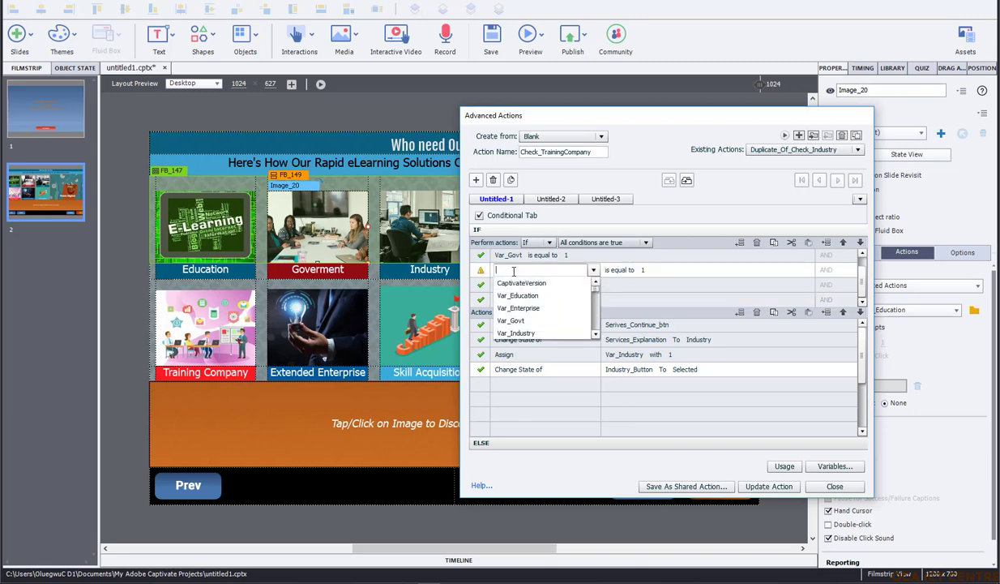
left_click(516, 333)
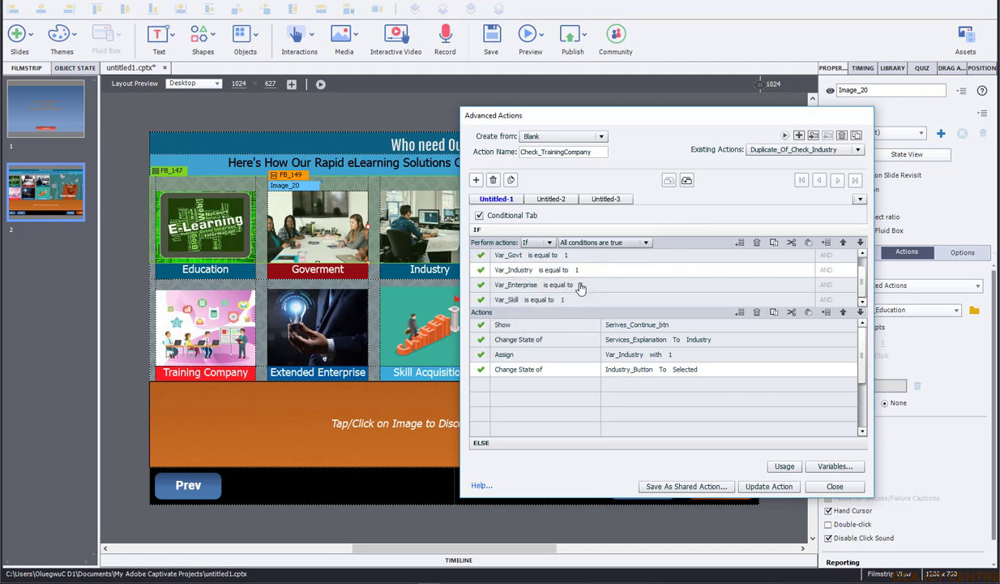
scroll(580, 288, "up", 1)
scroll(580, 288, "down", 1)
In Check_TrainingCompany's IF actions, set Services_Explanation to the Training_Company state and assign Var_Training_Company with 1
left_click(697, 340)
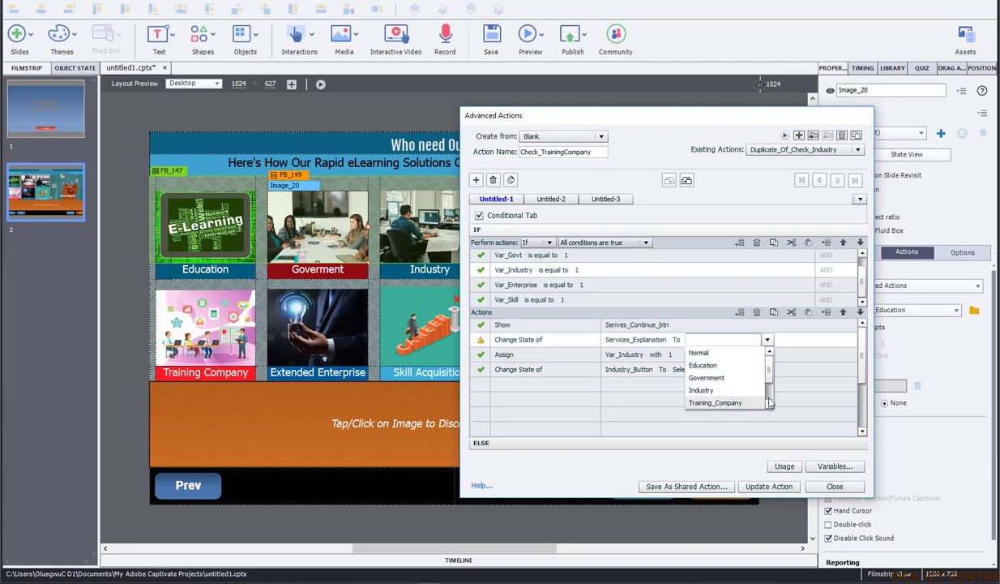
left_click(710, 402)
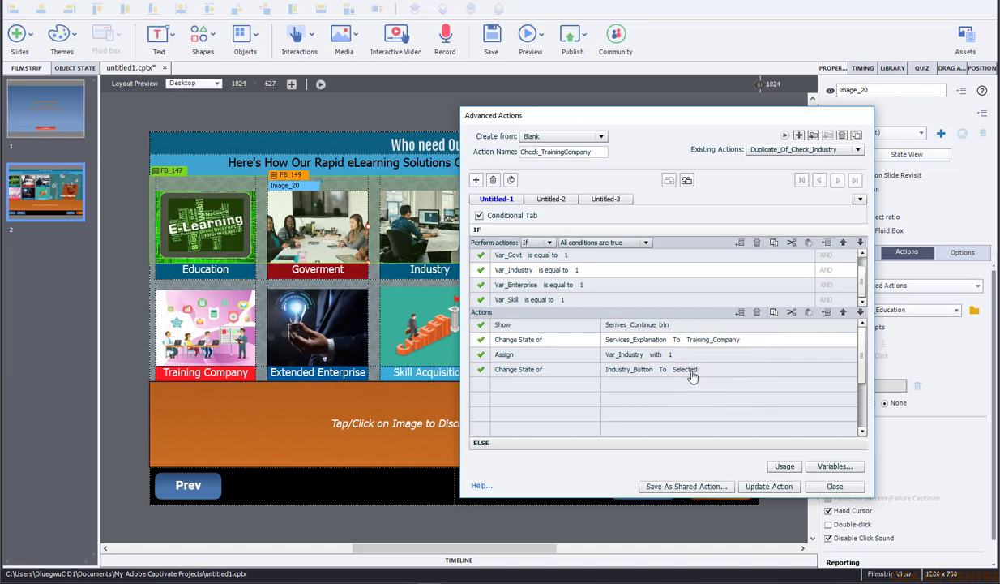
left_click(622, 355)
type("va")
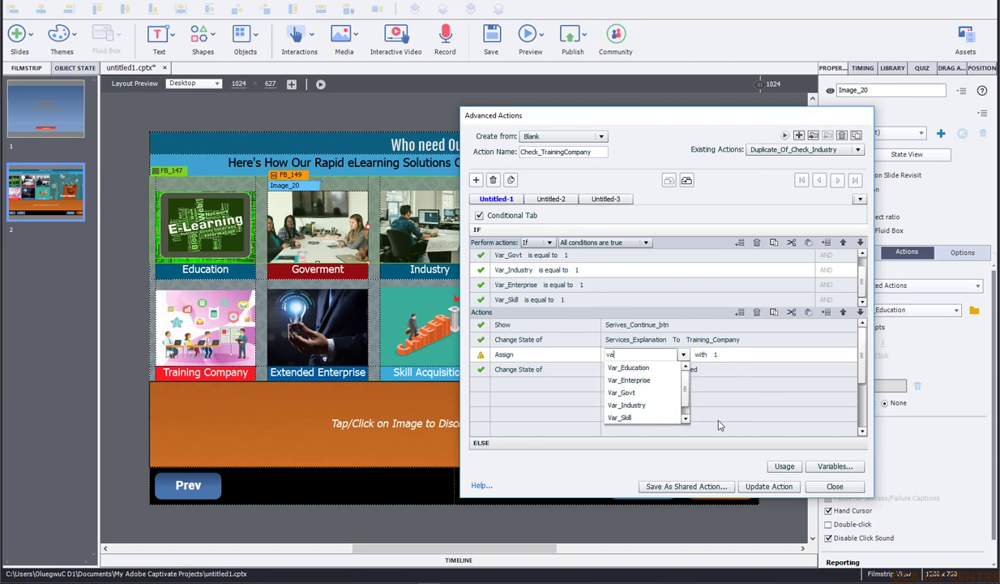
scroll(678, 410, "down", 1)
left_click(665, 418)
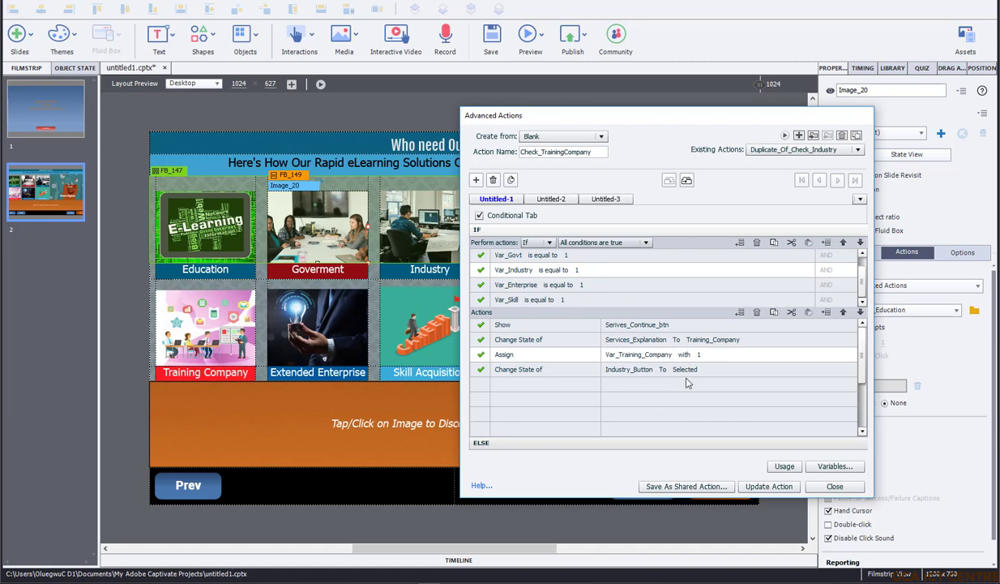
In Check_TrainingCompany's IF actions, replace the Industry_Button state change with Training_Button_40 to Selected
left_click(634, 372)
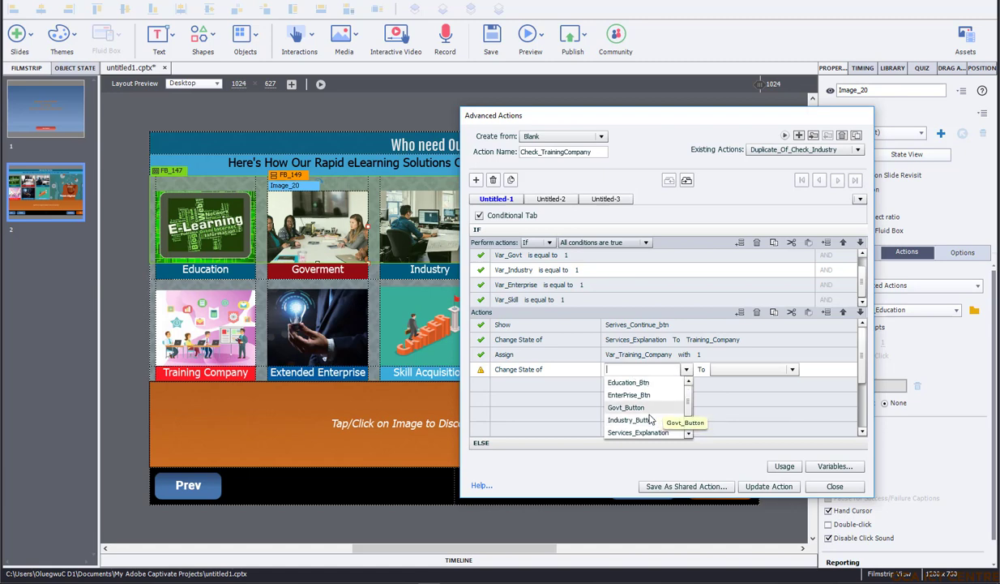
scroll(670, 422, "down", 1)
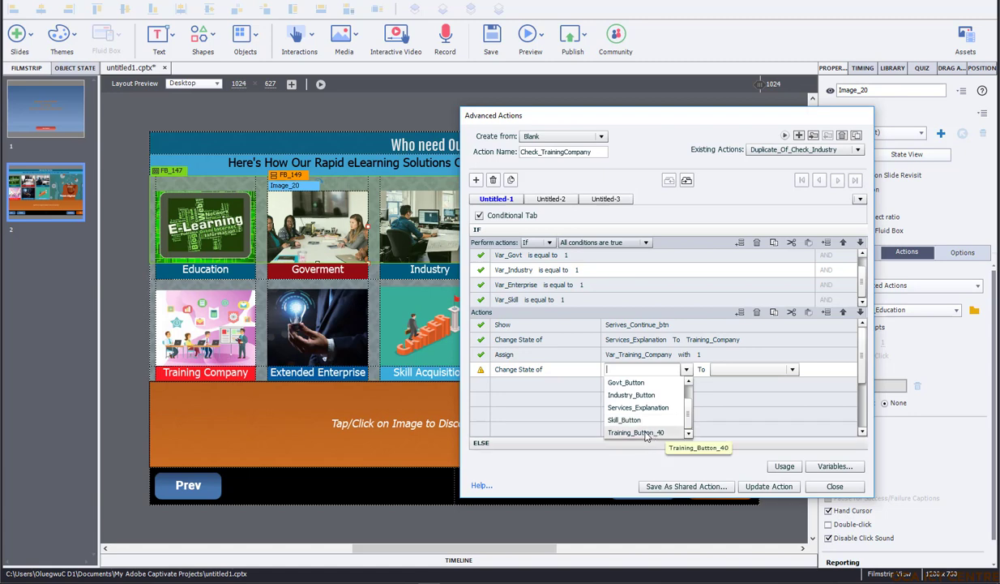
left_click(648, 434)
left_click(713, 369)
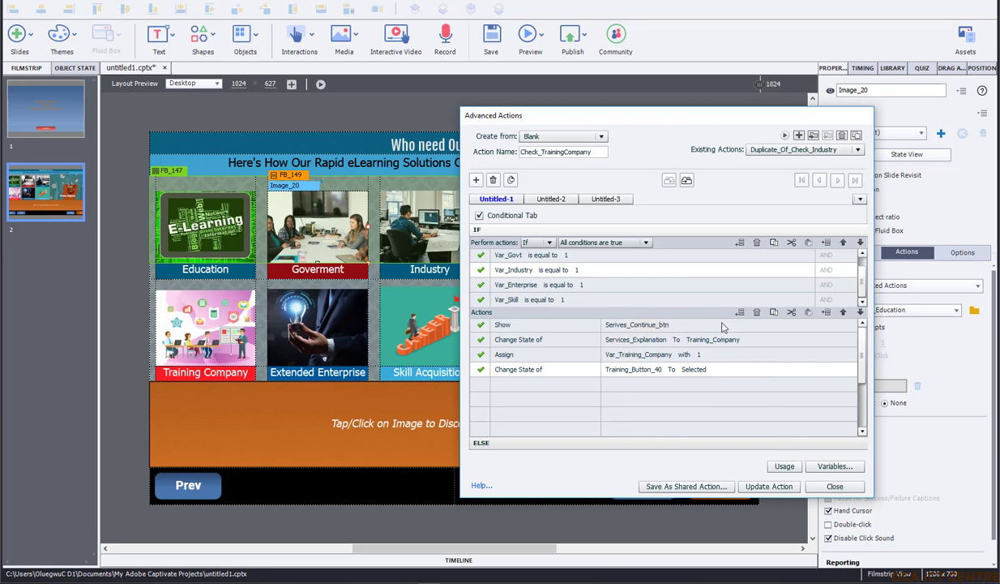
In Check_TrainingCompany's ELSE actions, set Services_Explanation to the Training_Company state and assign Var_Training_Company with 1
left_click(545, 445)
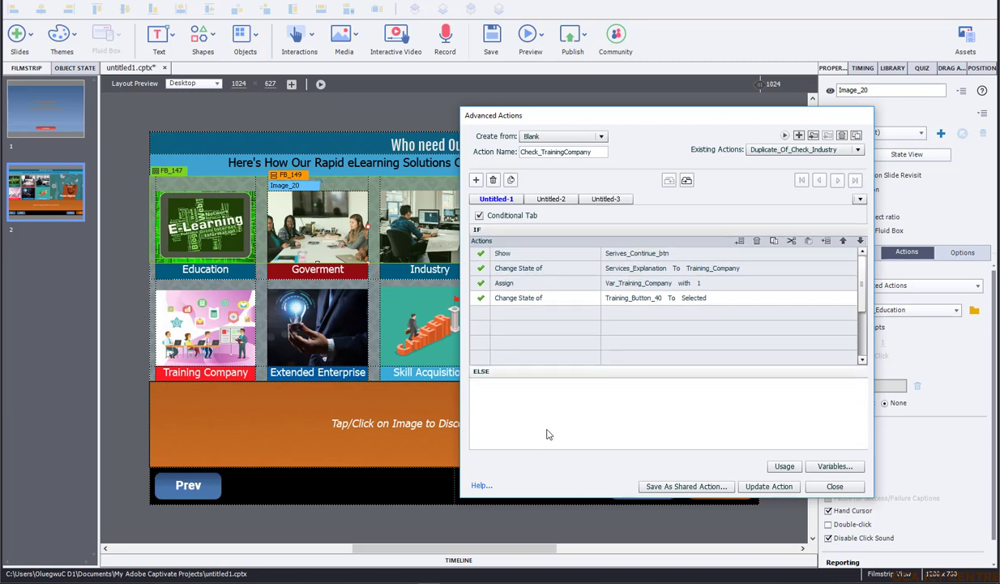
left_click(697, 271)
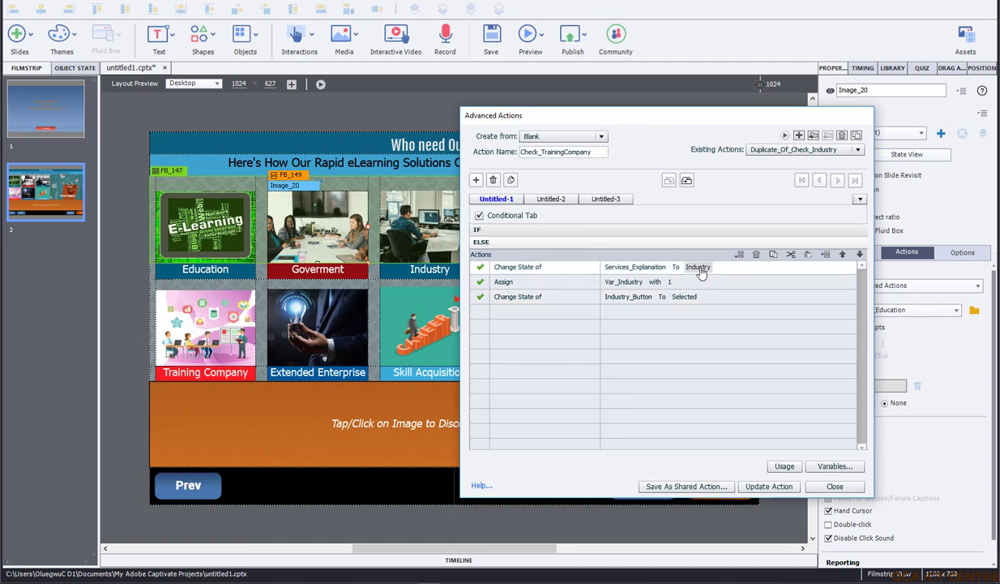
left_click(701, 268)
scroll(740, 323, "down", 1)
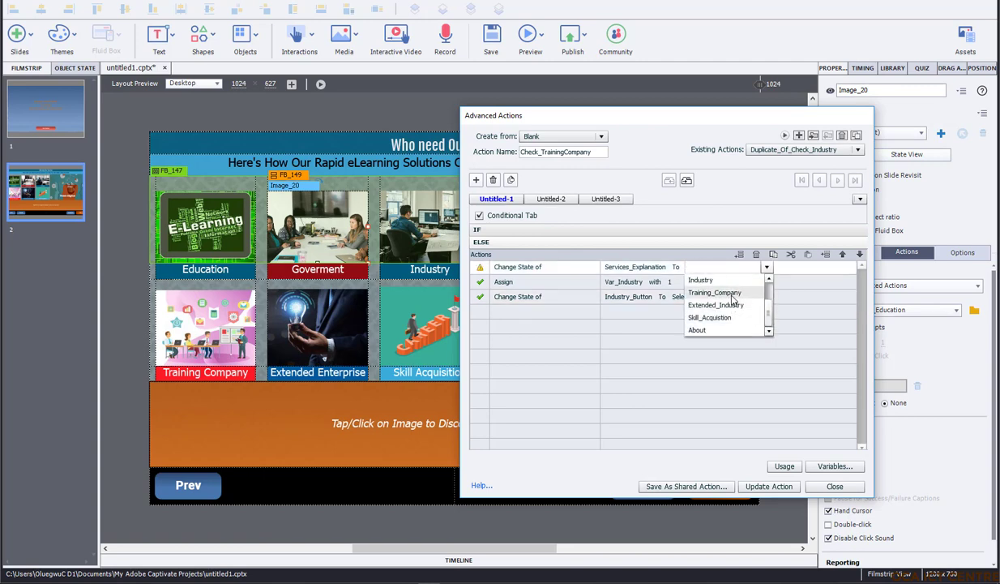
left_click(716, 292)
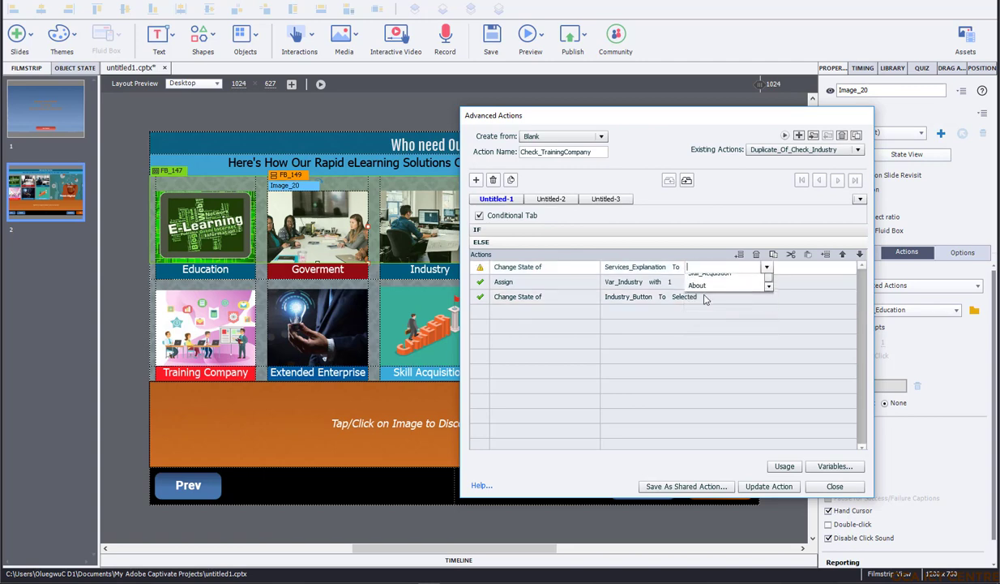
left_click(621, 282)
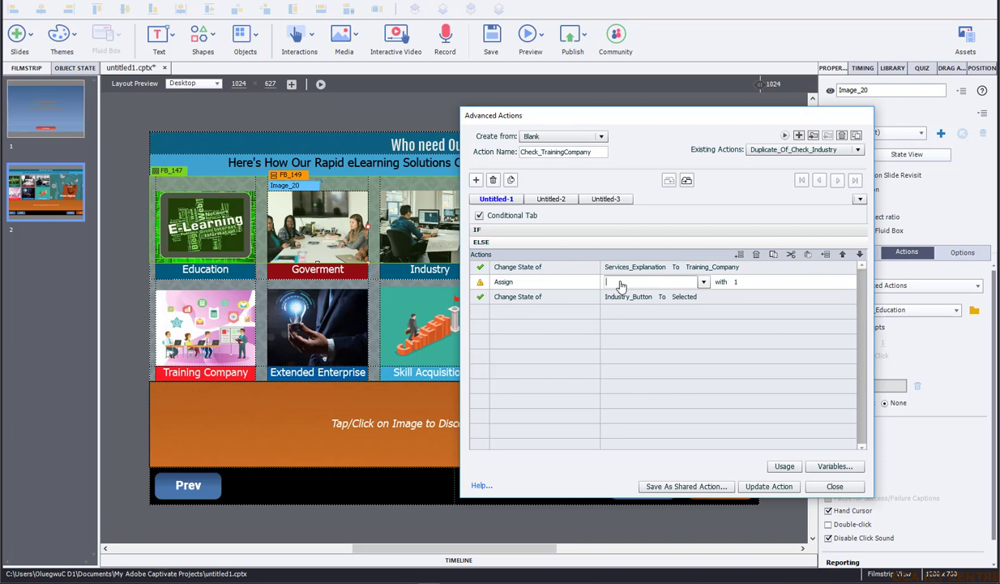
type("t")
key("Return")
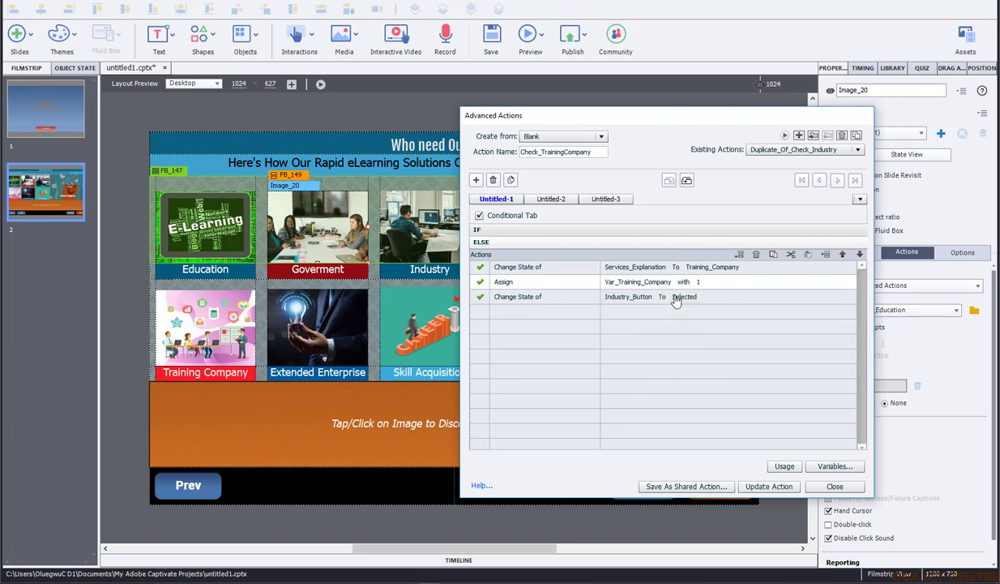
In Check_TrainingCompany's ELSE actions, replace the Industry_Button state change with Training_Button_40 to Selected, and update the action
left_click(630, 301)
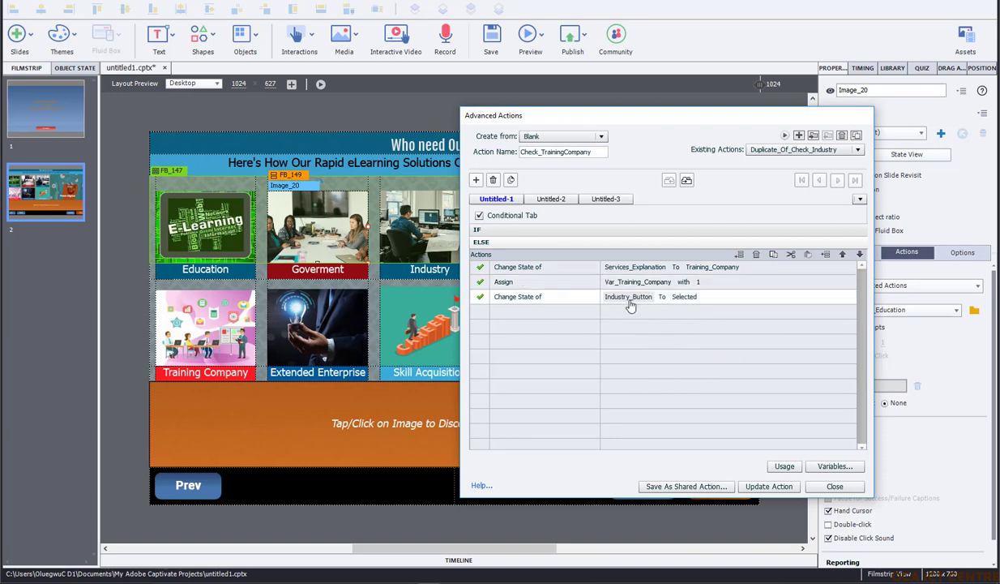
left_click(630, 305)
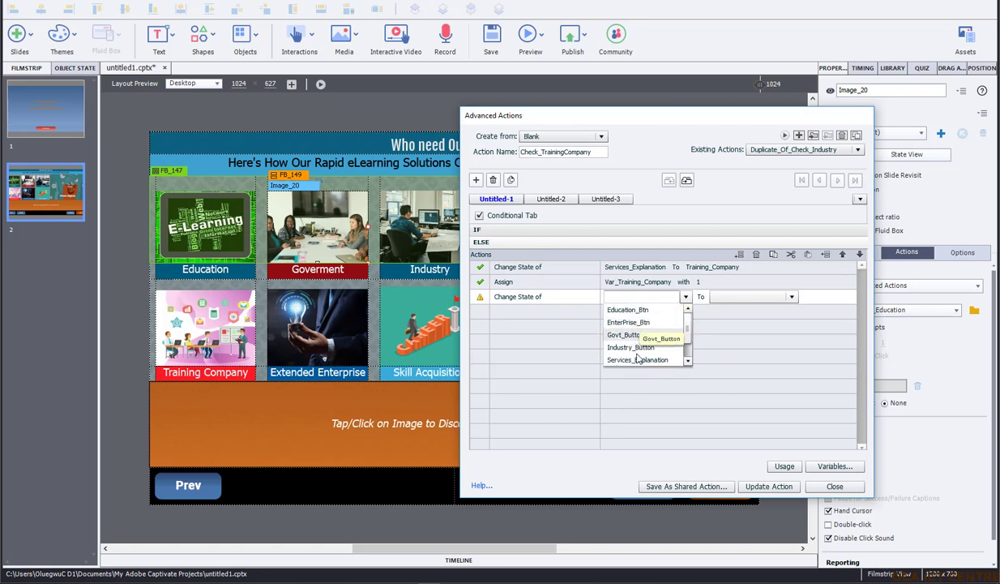
left_click(688, 363)
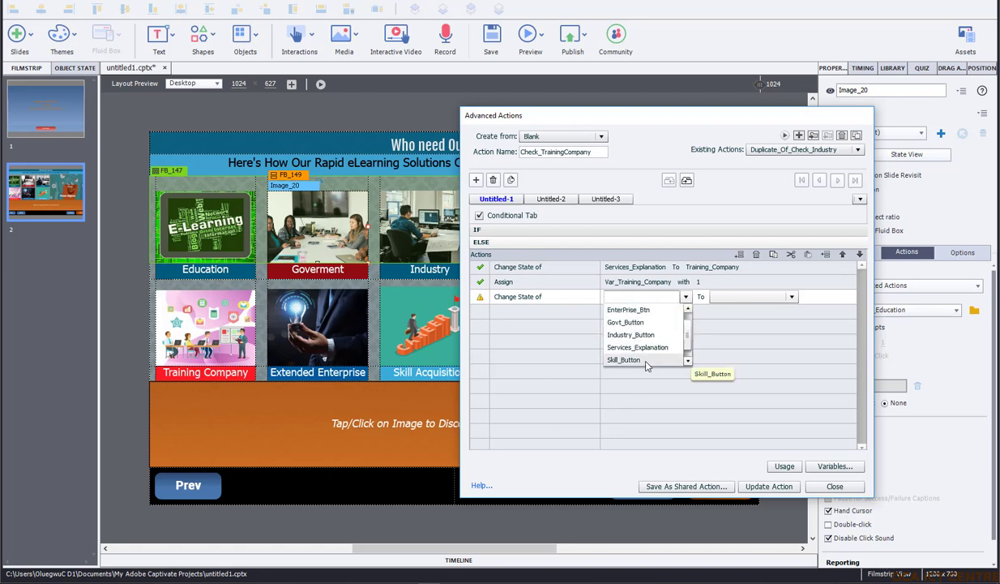
scroll(670, 357, "down", 1)
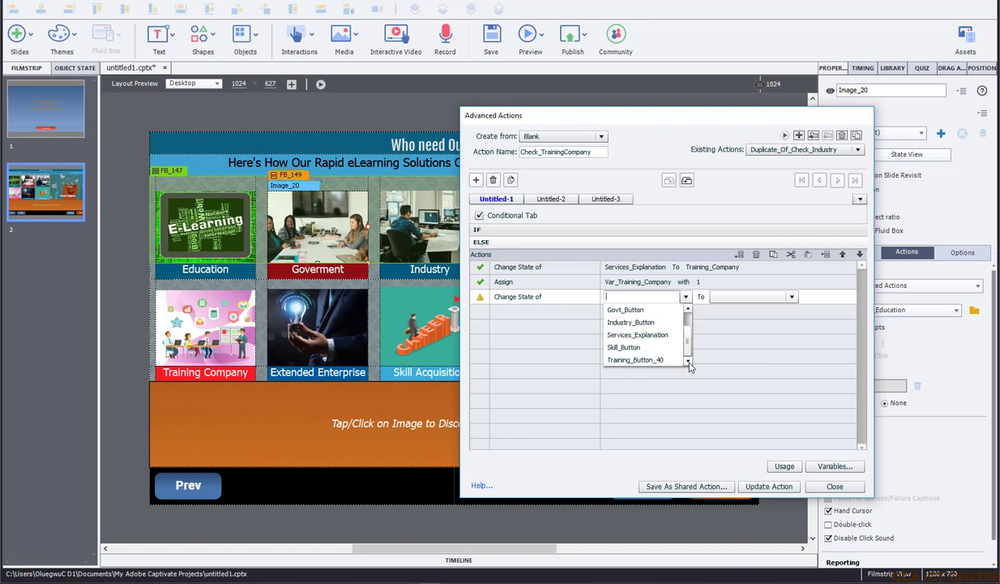
left_click(635, 360)
left_click(721, 297)
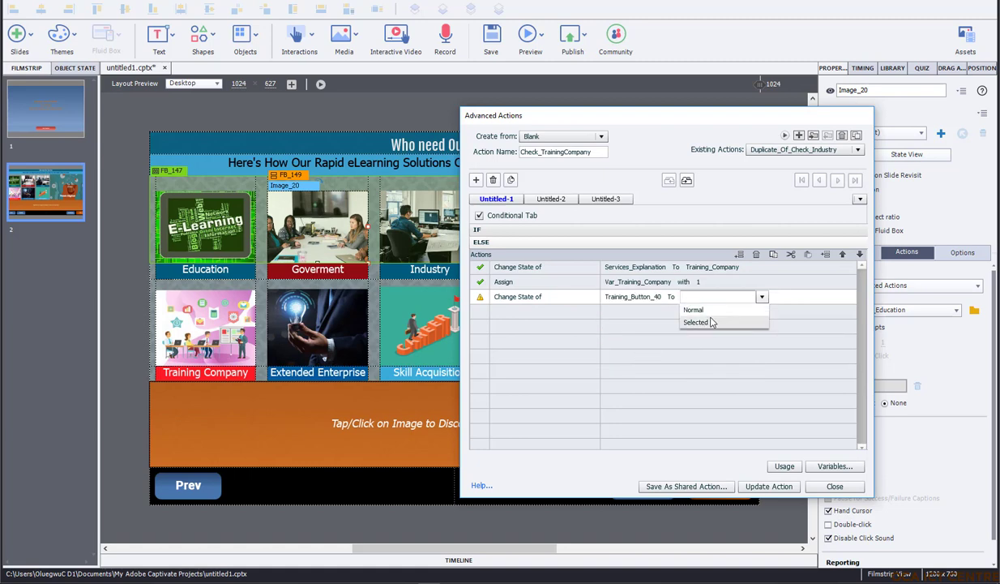
left_click(681, 320)
left_click(769, 486)
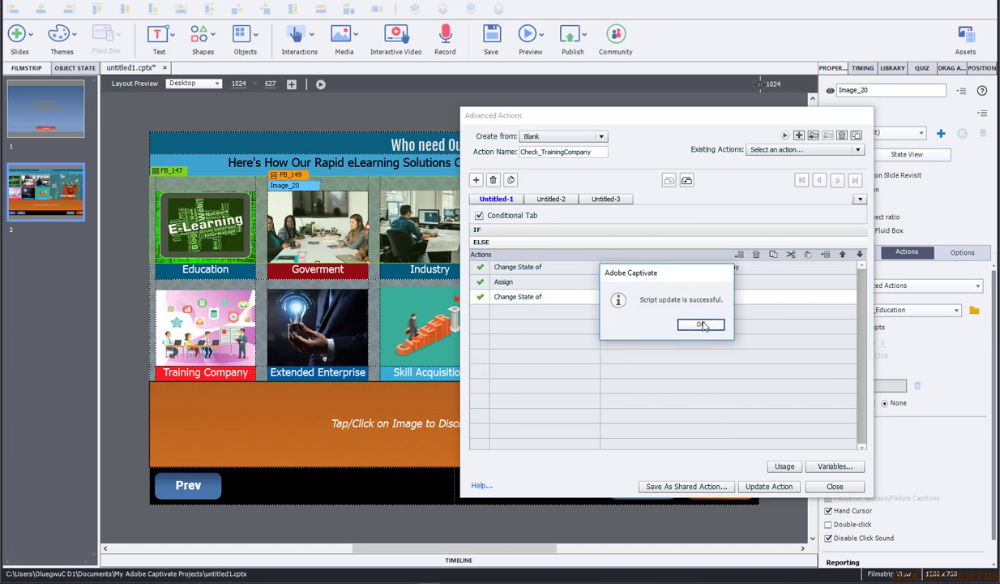
left_click(702, 325)
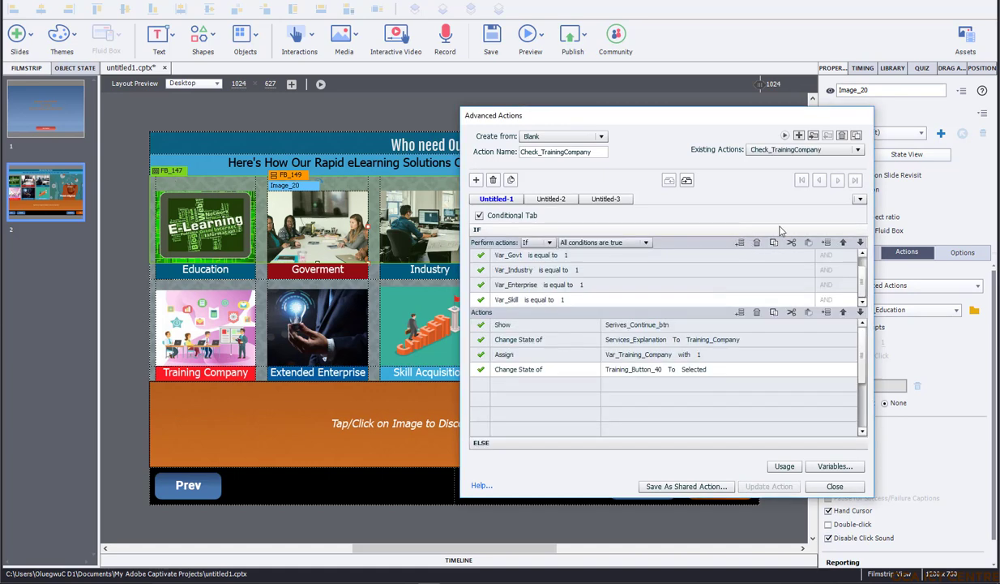
Duplicate the Check_TrainingCompany action and name the copy Check_Enterprise
left_click(856, 136)
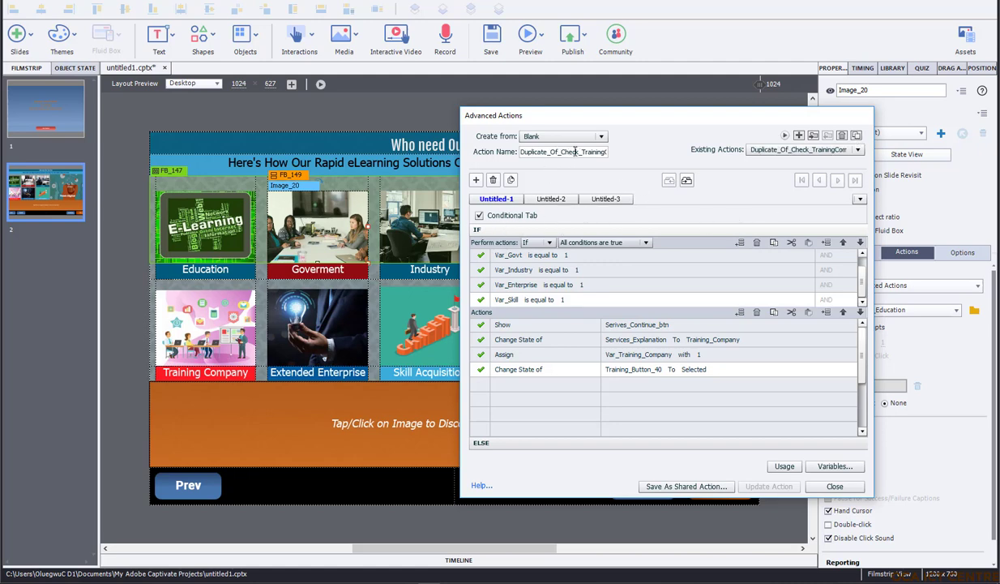
double_click(562, 154)
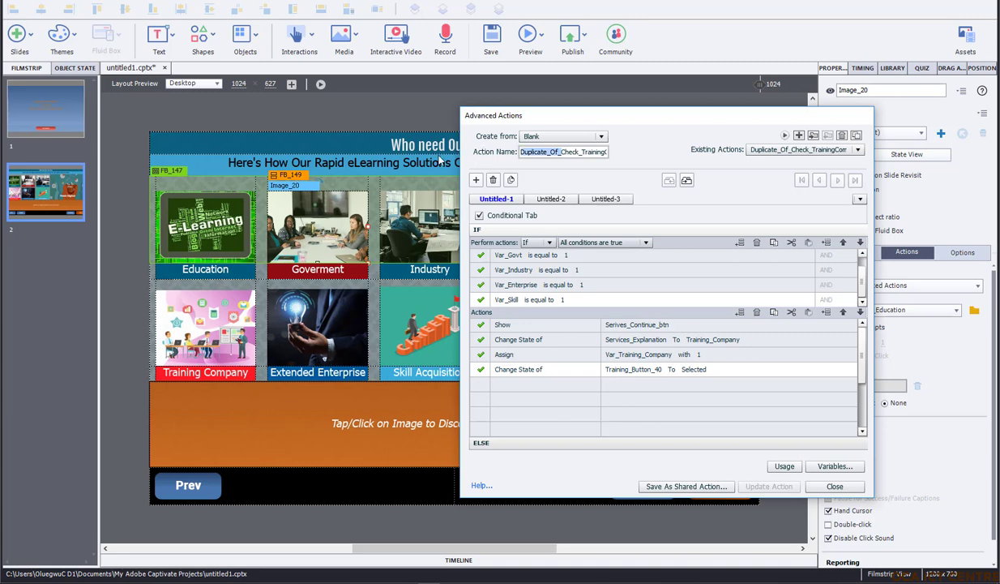
type("Check_TrainingCompany")
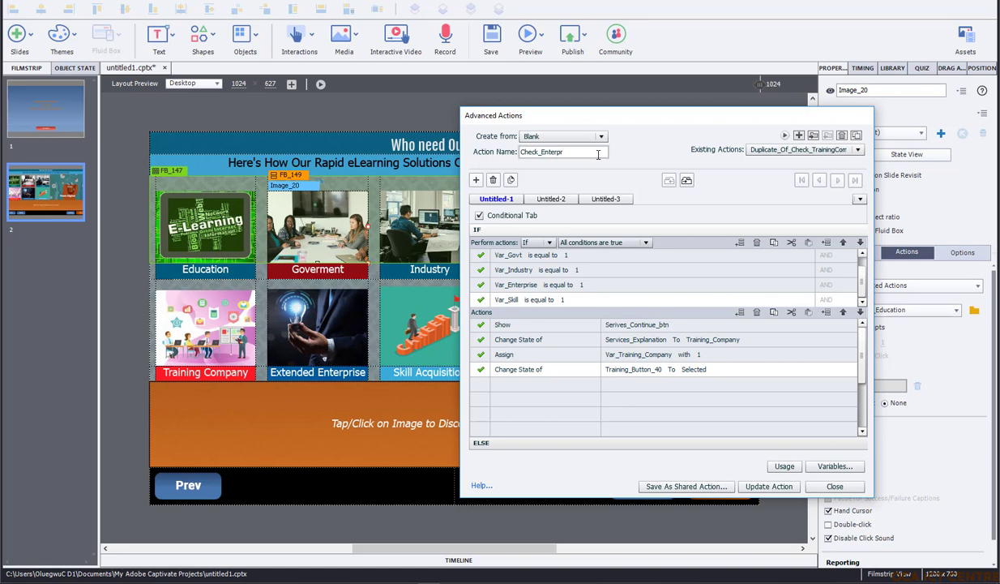
left_click(598, 154)
In Check_Enterprise's IF conditions, replace the Var_Enterprise variable with Var_Training_Company, keeping it equal to 1
scroll(567, 264, "up", 1)
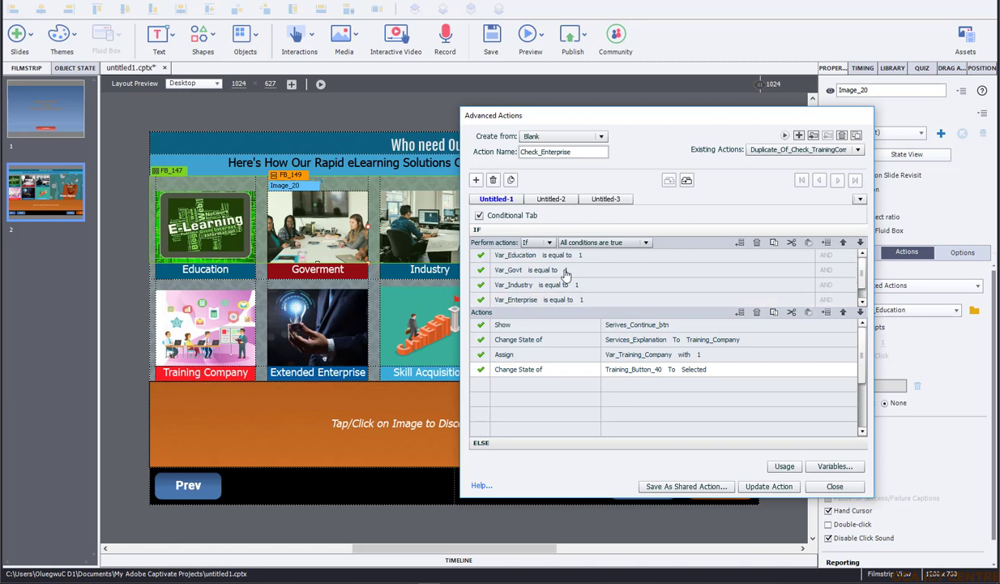
scroll(533, 280, "down", 1)
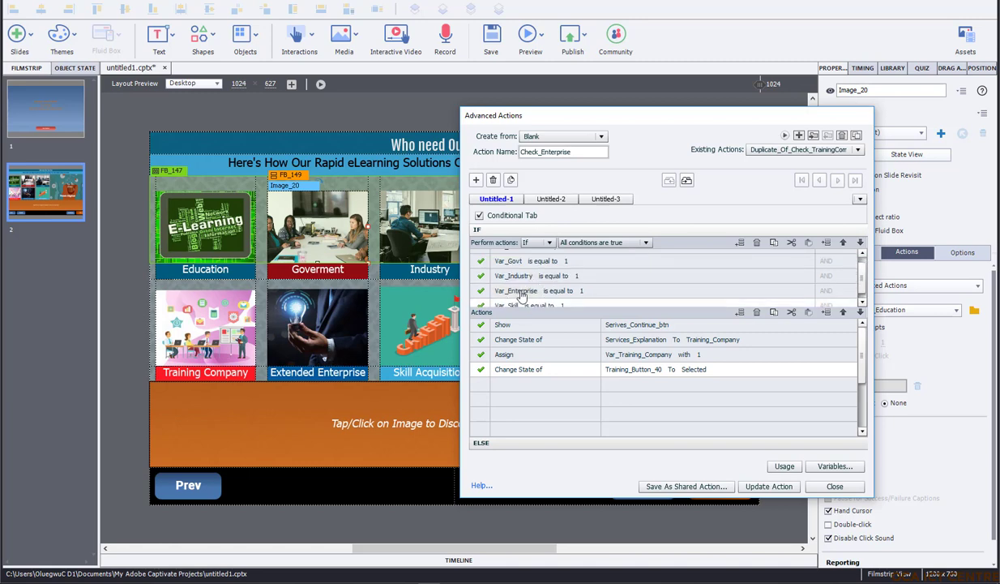
left_click(518, 292)
left_click(506, 292)
left_click(508, 302)
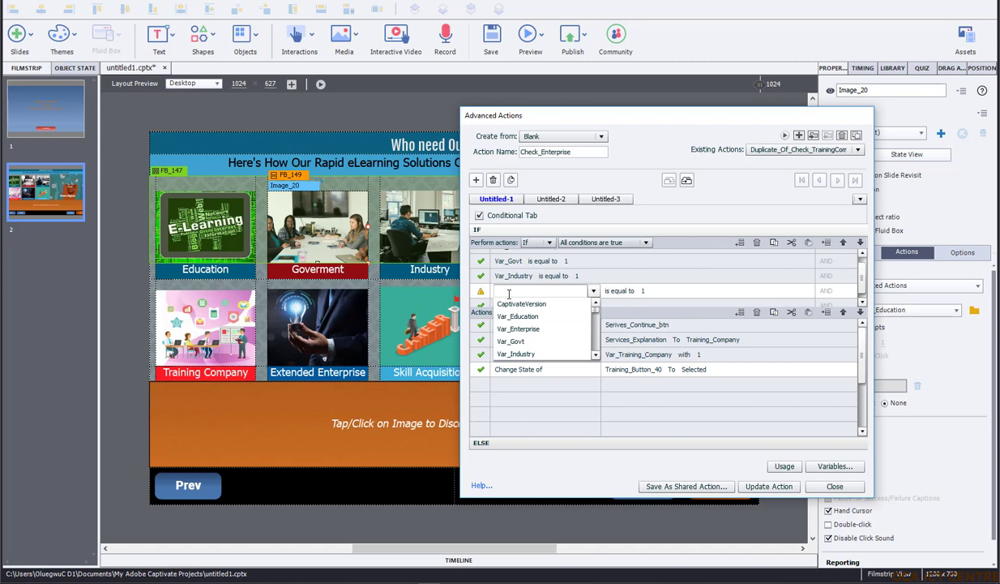
type("tr")
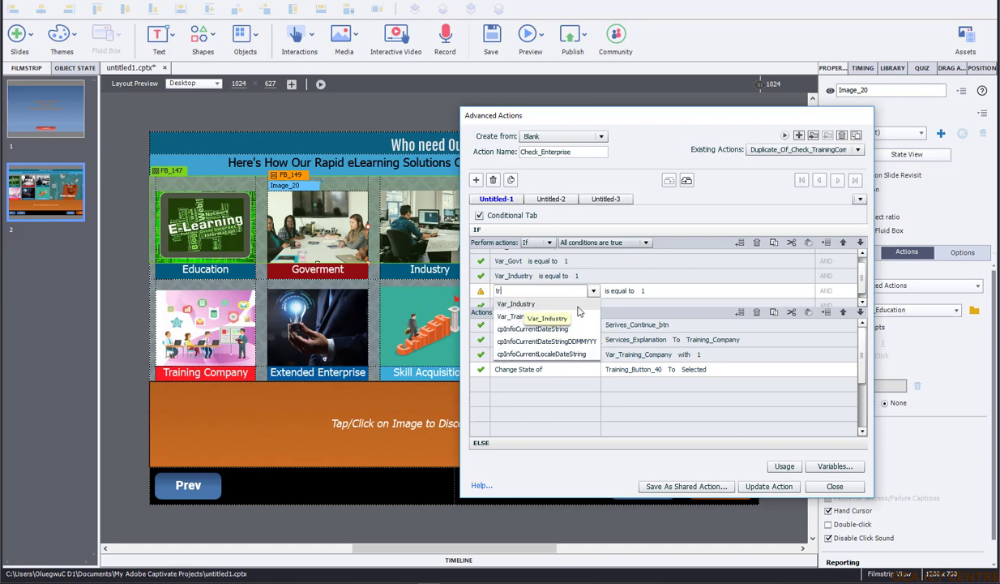
left_click(519, 316)
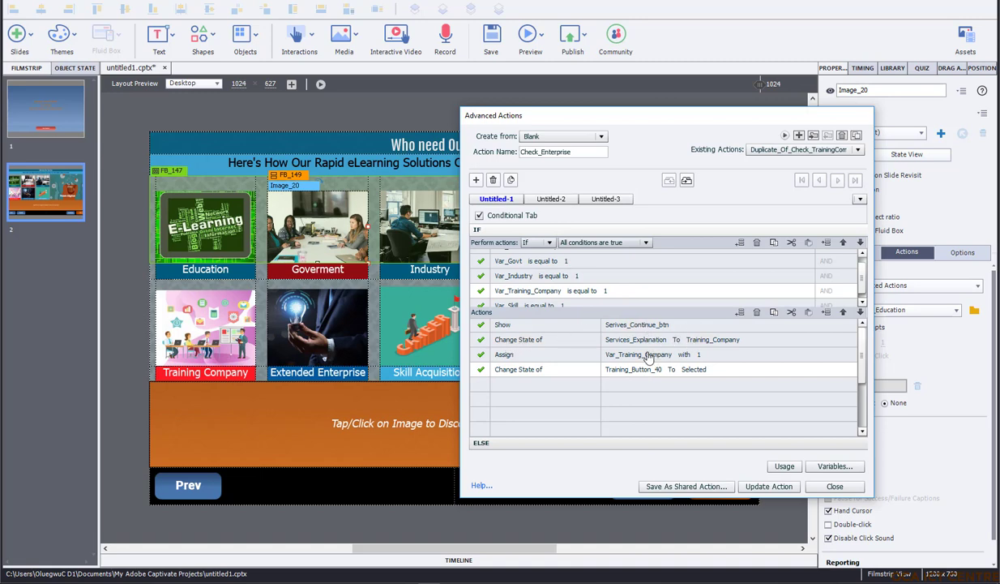
In Check_Enterprise's IF actions, set Services_Explanation to the Extended_Industry state and assign Var_Enterprise with 1
left_click(721, 341)
left_click(720, 341)
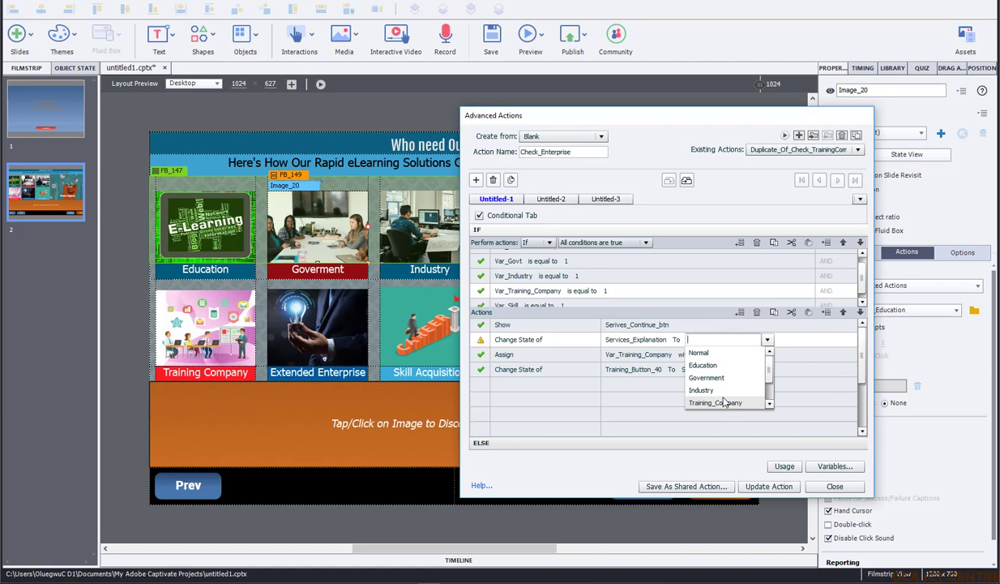
scroll(707, 397, "down", 1)
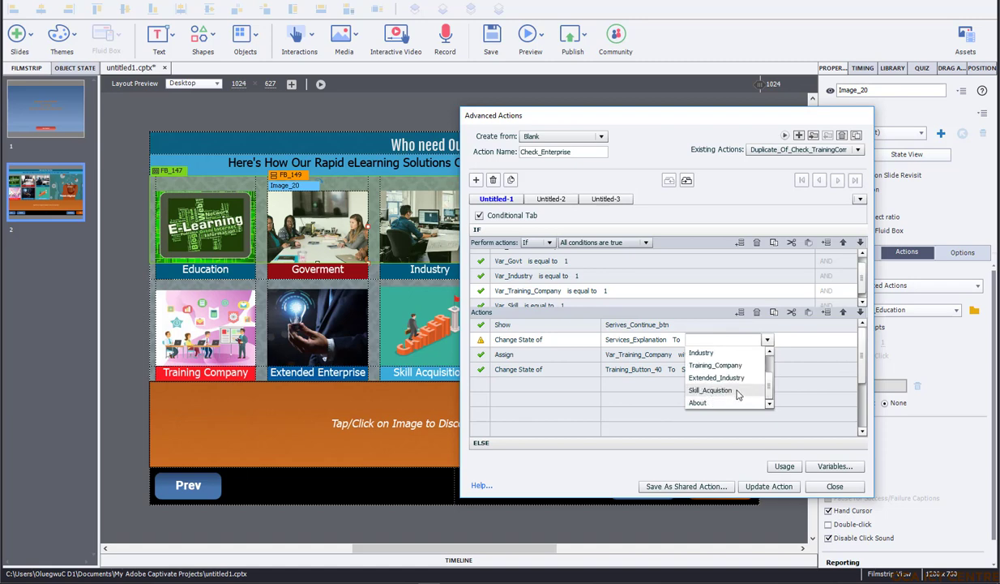
left_click(716, 378)
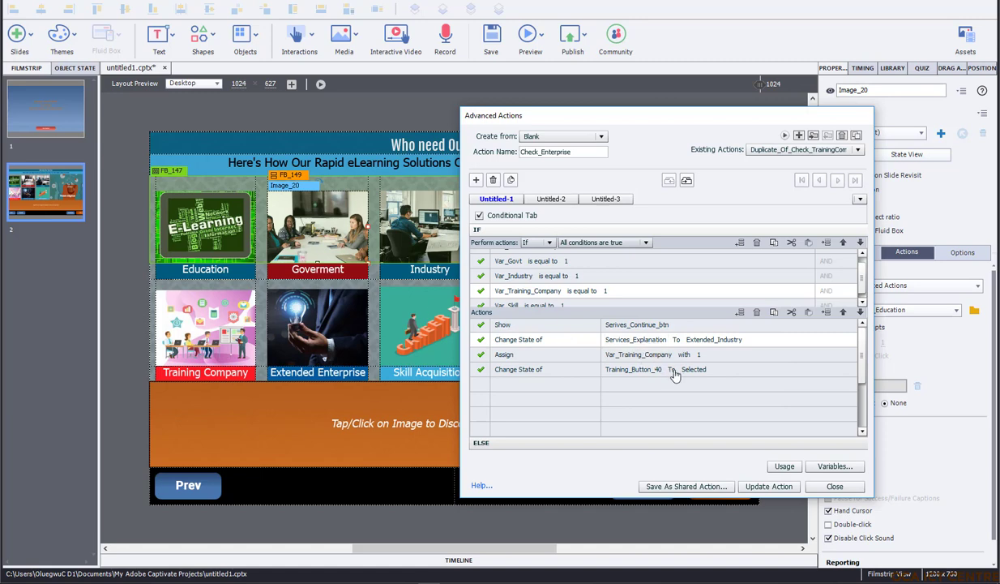
left_click(626, 359)
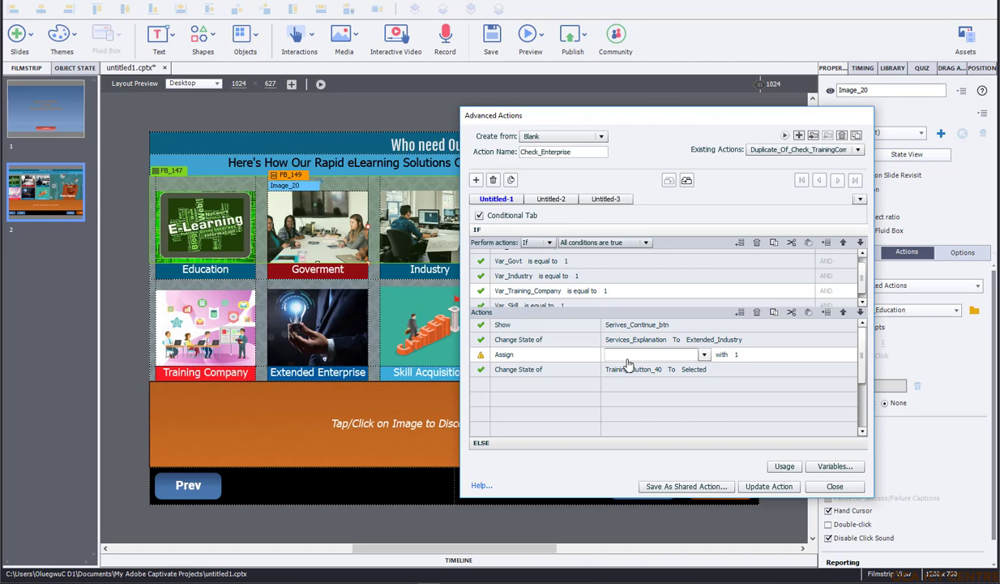
type("et")
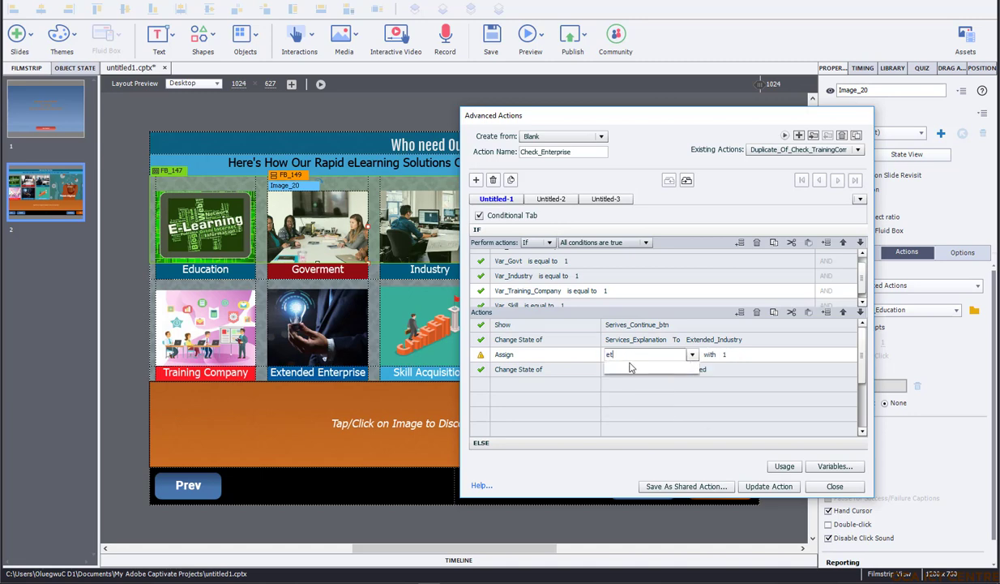
key("BackSpace")
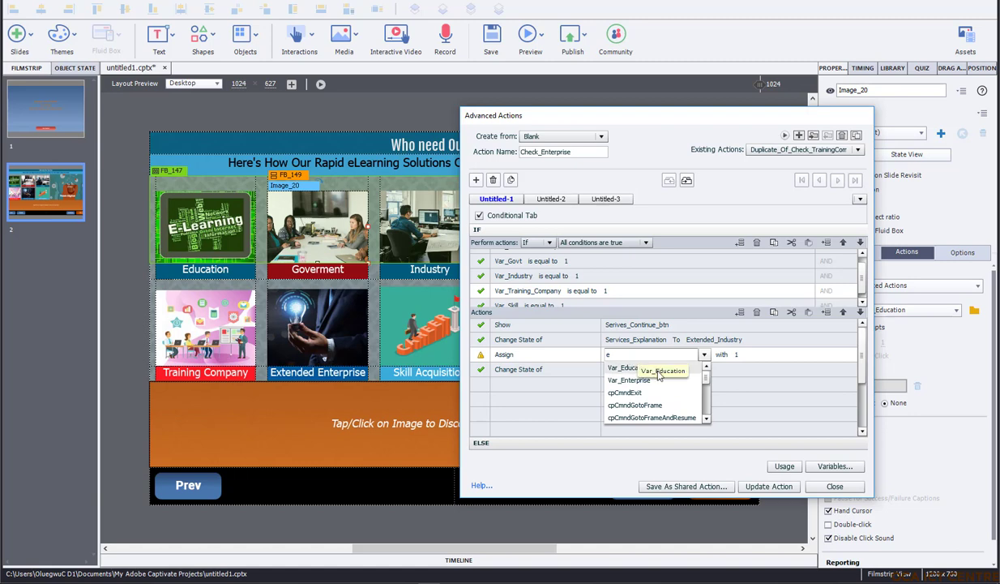
left_click(630, 380)
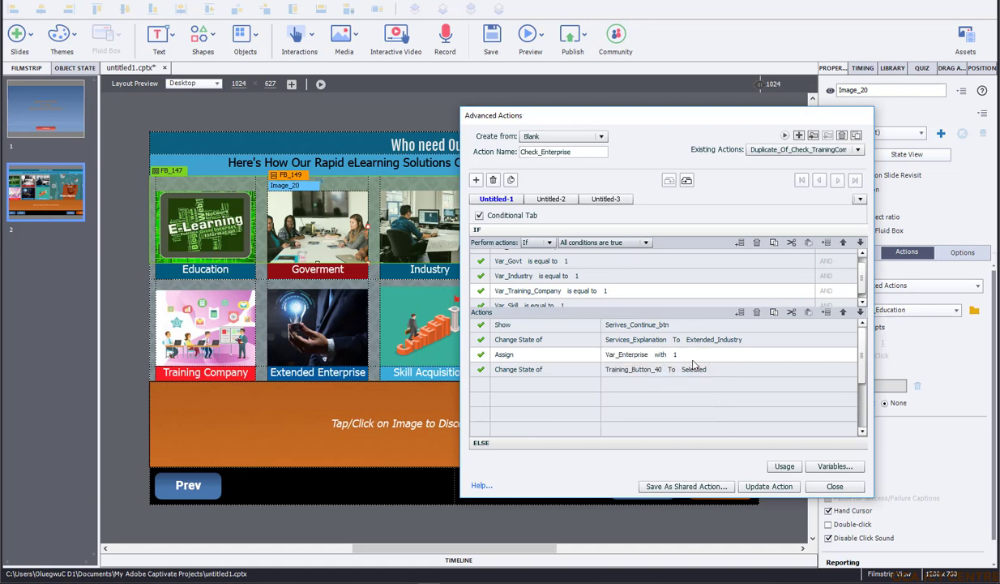
In Check_Enterprise's IF actions, replace the Training_Button_40 state change with EnterPrise_Btn to Selected
left_click(635, 371)
key("BackSpace")
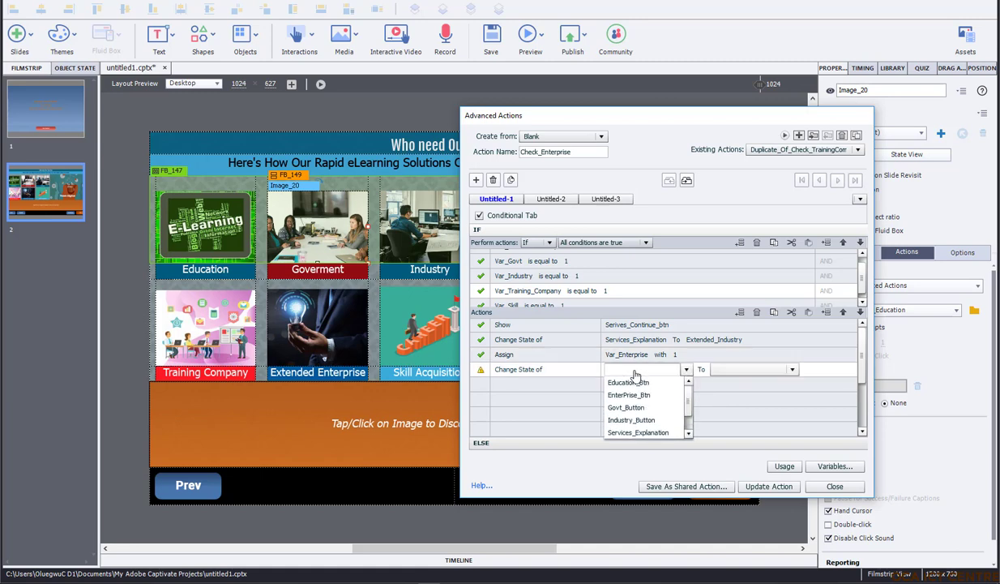
type("e")
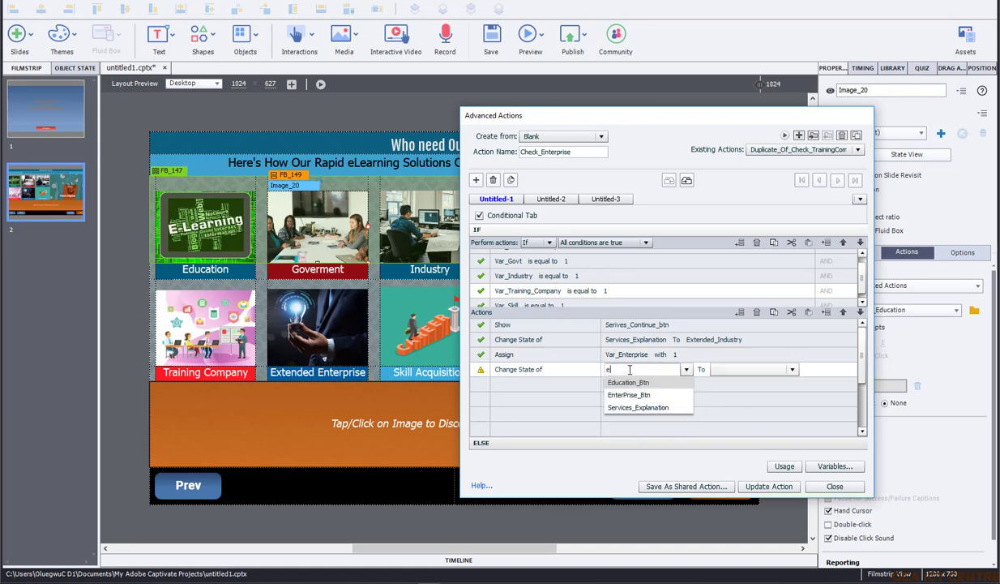
left_click(630, 395)
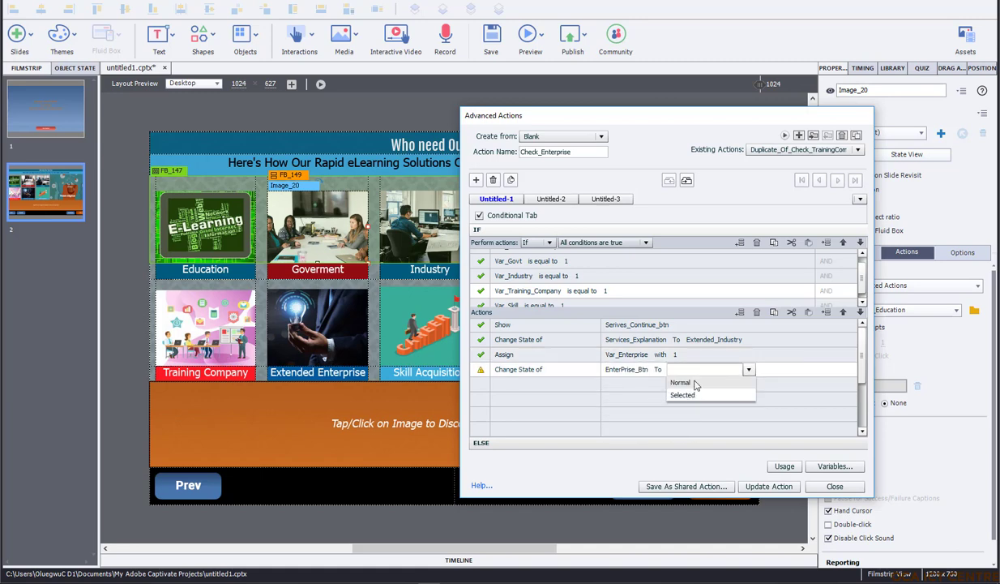
left_click(681, 395)
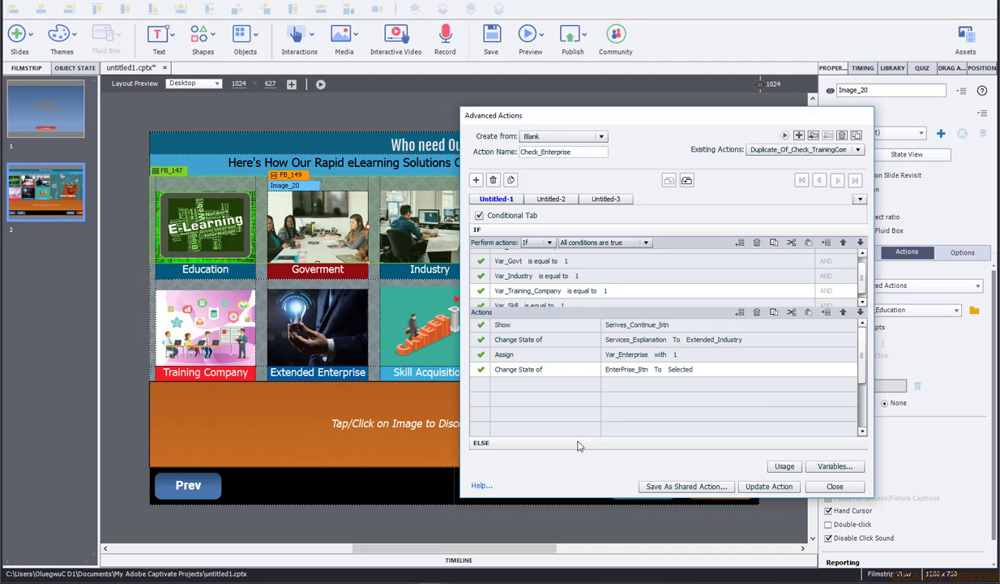
In Check_Enterprise's ELSE actions, set Services_Explanation to the Extended_Industry state and assign Var_Enterprise with 1
left_click(579, 444)
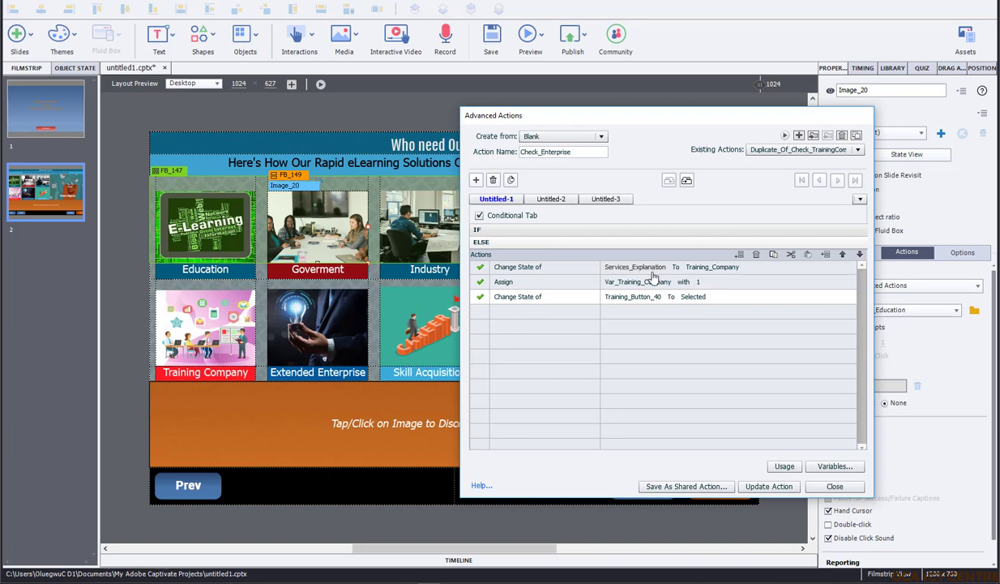
left_click(722, 268)
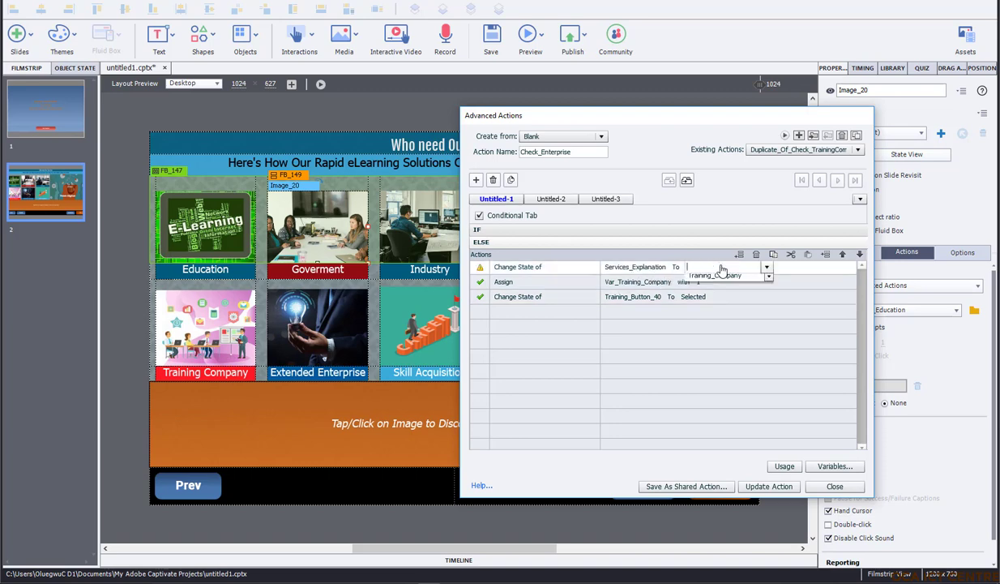
left_click(722, 267)
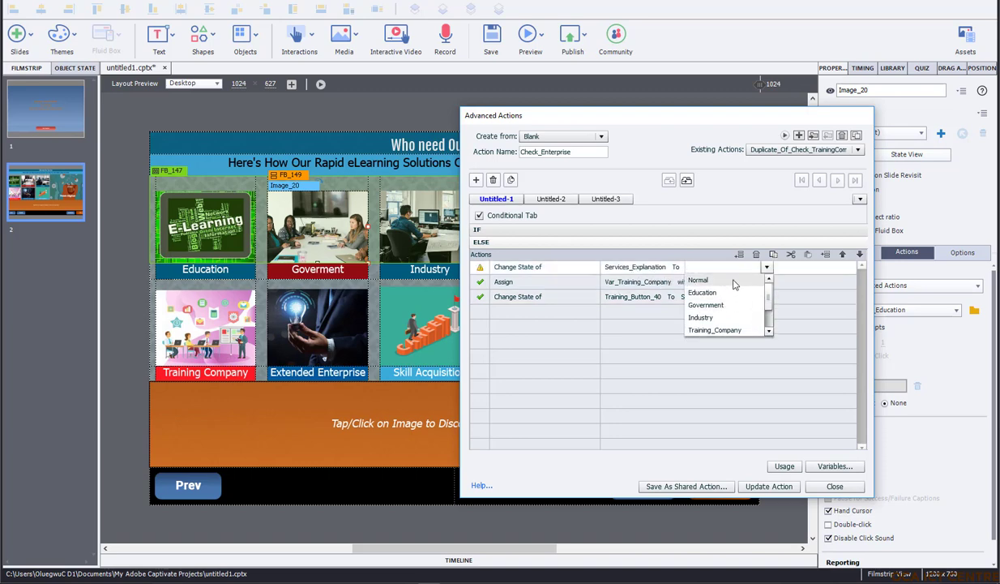
type("enter")
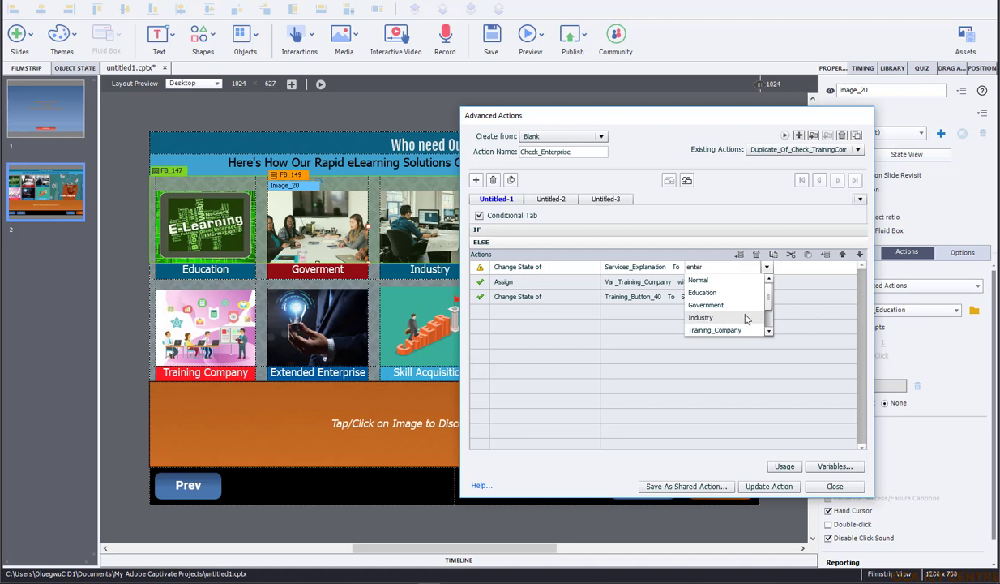
scroll(750, 307, "down", 1)
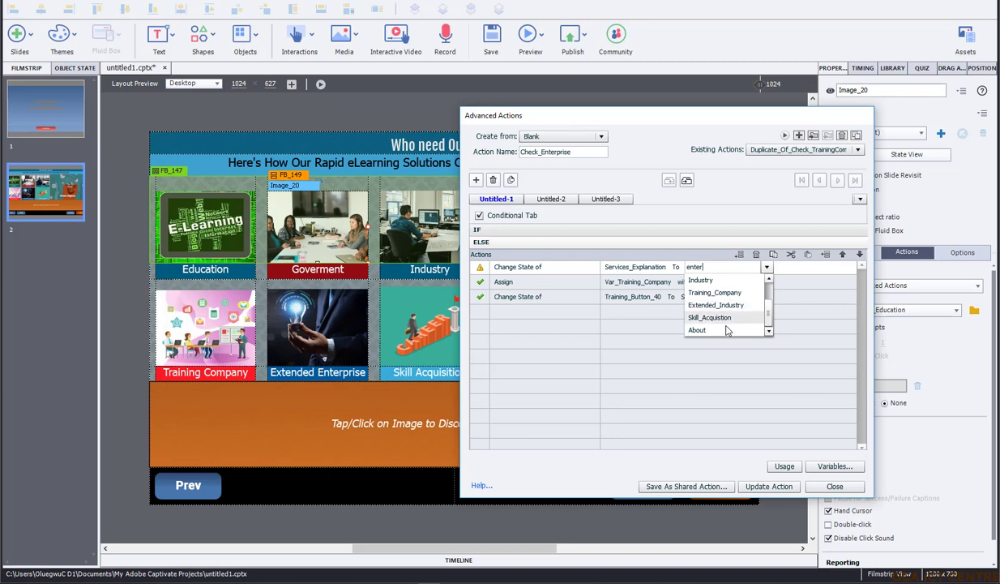
left_click(733, 305)
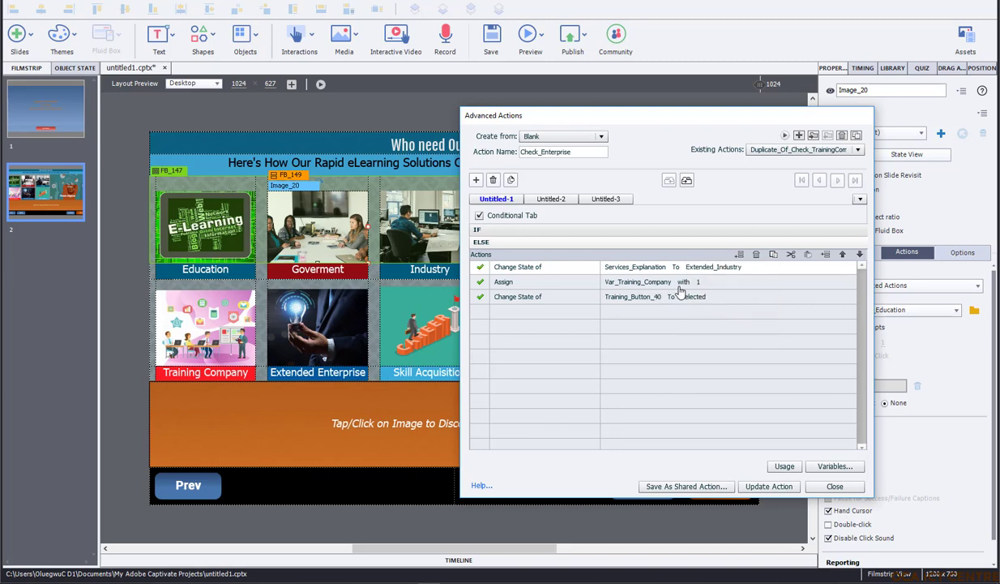
left_click(620, 286)
left_click(621, 284)
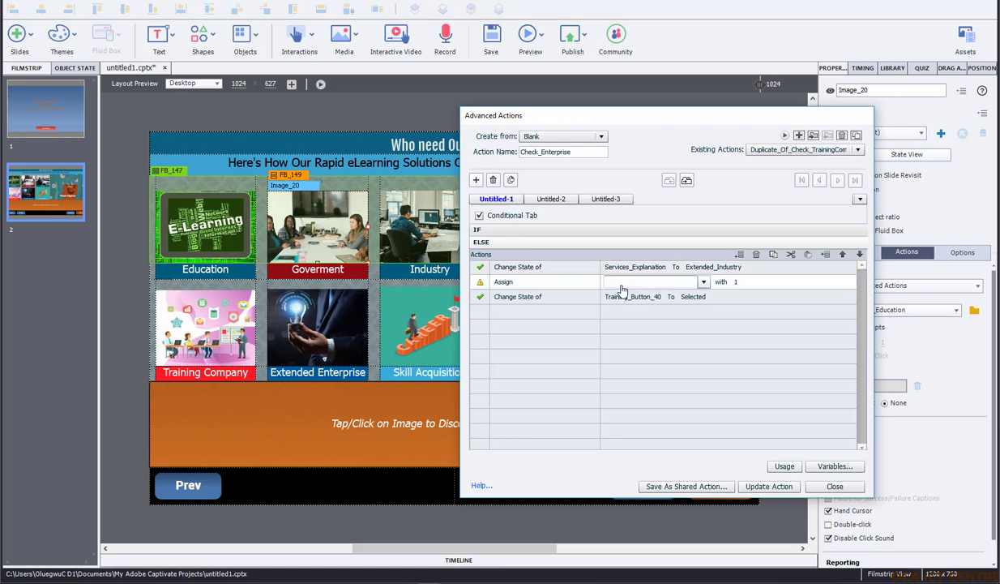
type("en")
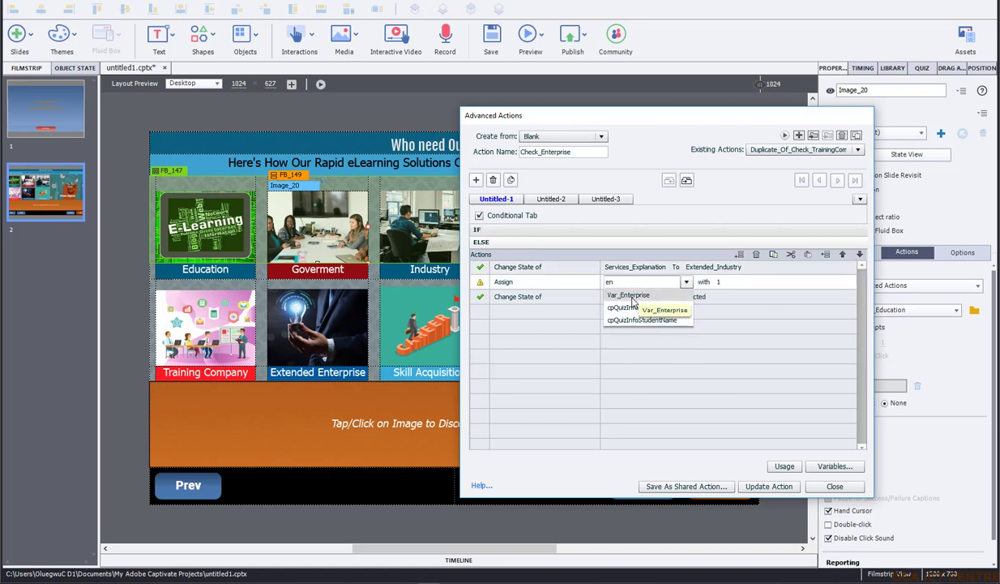
left_click(630, 295)
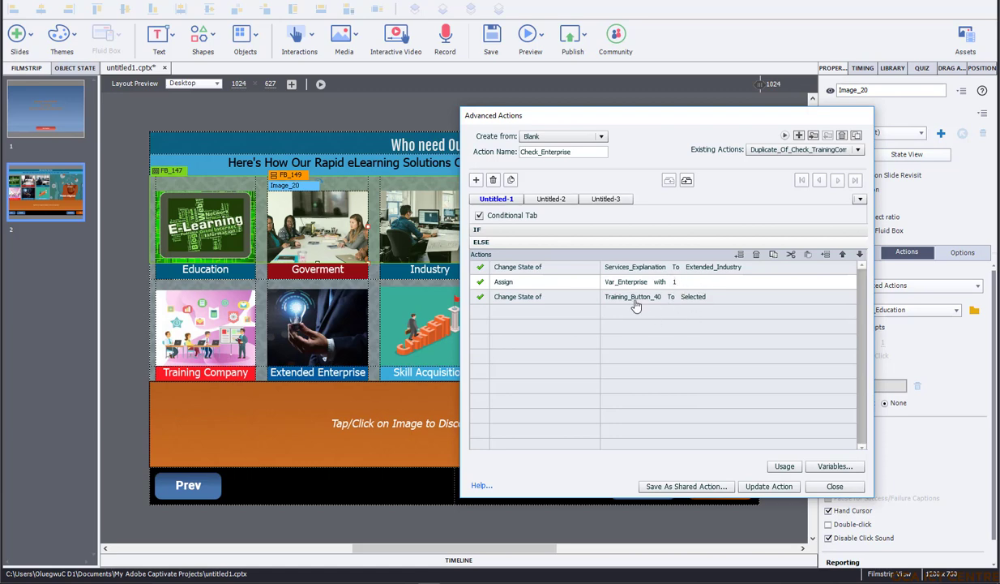
In Check_Enterprise's ELSE actions, replace the Training_Button_40 state change with EnterPrise_Btn to Selected
left_click(636, 300)
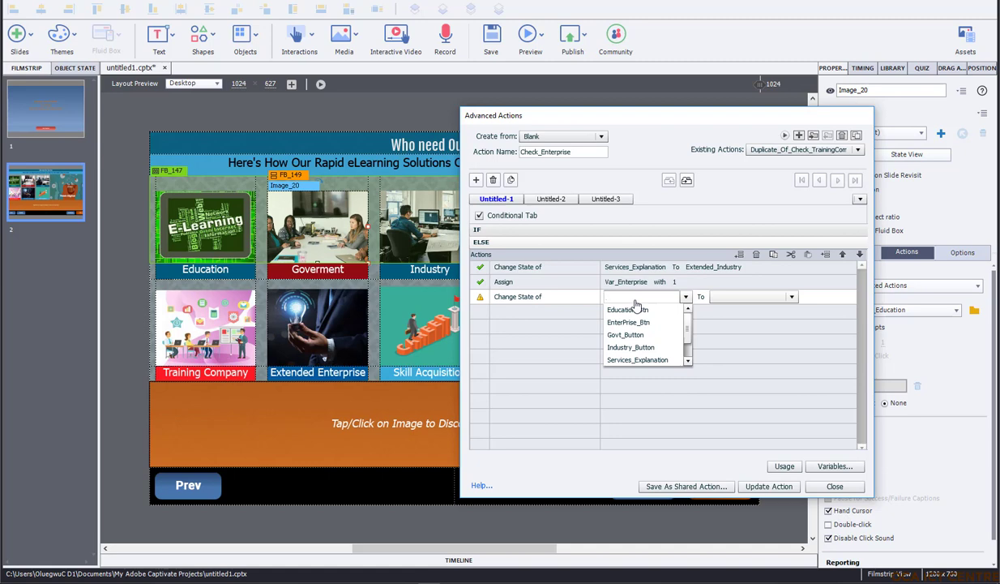
type("ent")
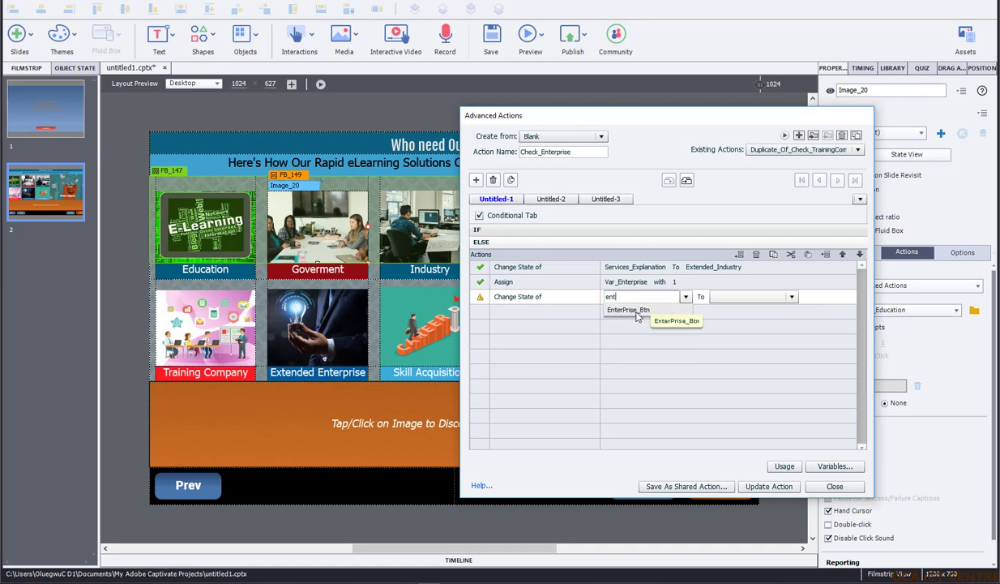
left_click(638, 311)
left_click(701, 297)
left_click(689, 321)
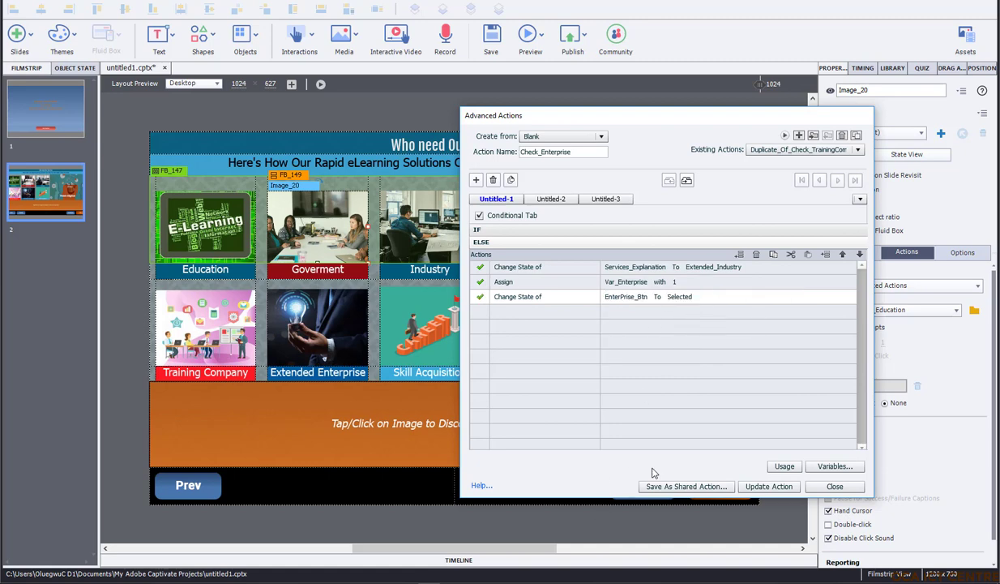
Review Check_Enterprise's IF section, update the action and duplicate it
left_click(496, 231)
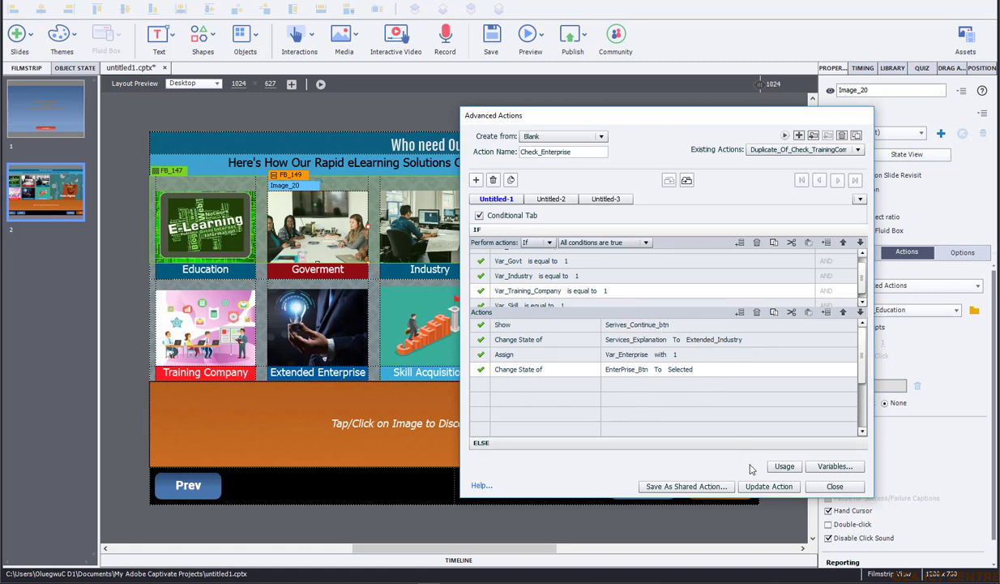
left_click(768, 487)
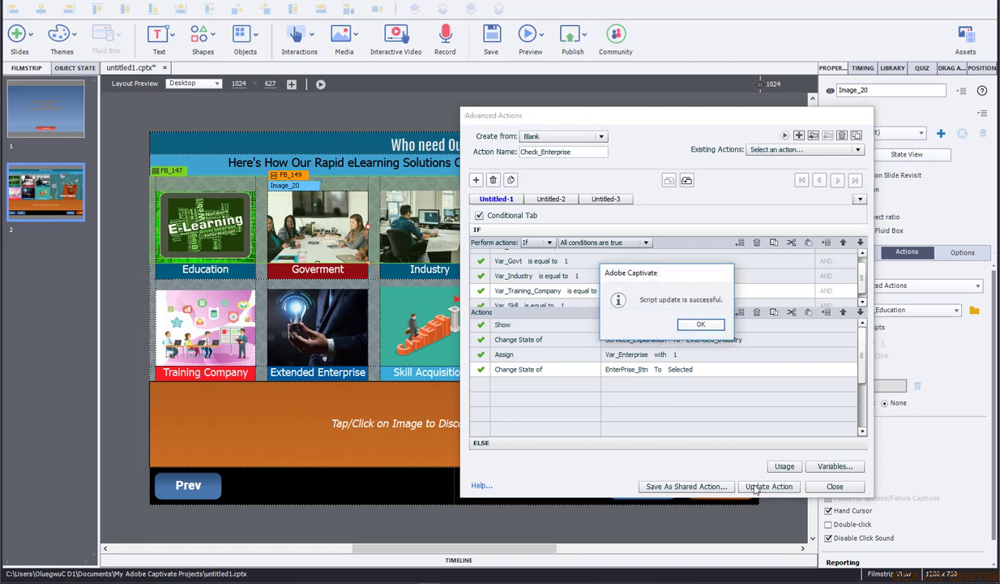
left_click(699, 324)
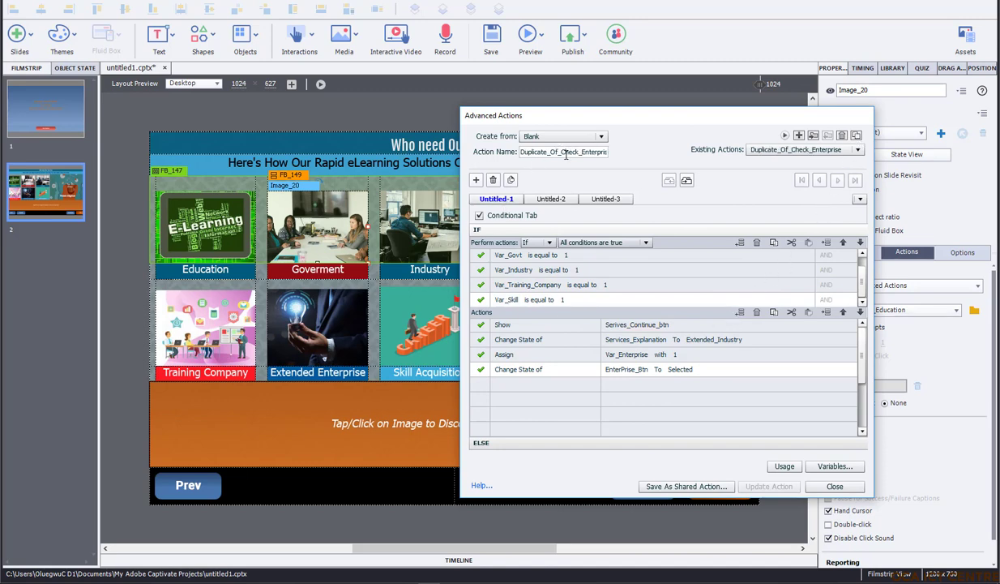
Rename the duplicated action Check_Skill and replace Var_Skill with Var_Enterprise in its IF conditions, keeping it equal to 1
left_click_drag(552, 153, 478, 160)
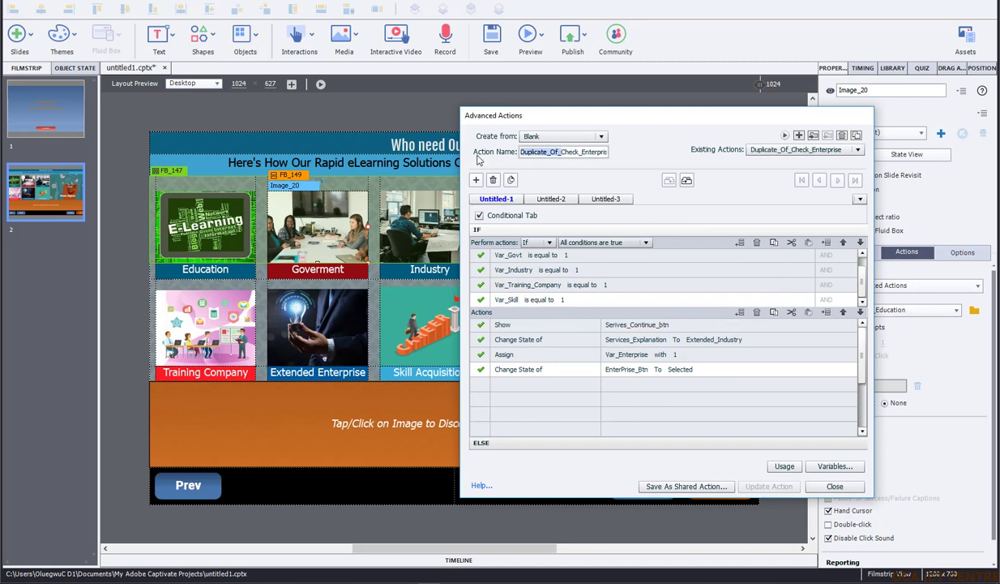
key("BackSpace")
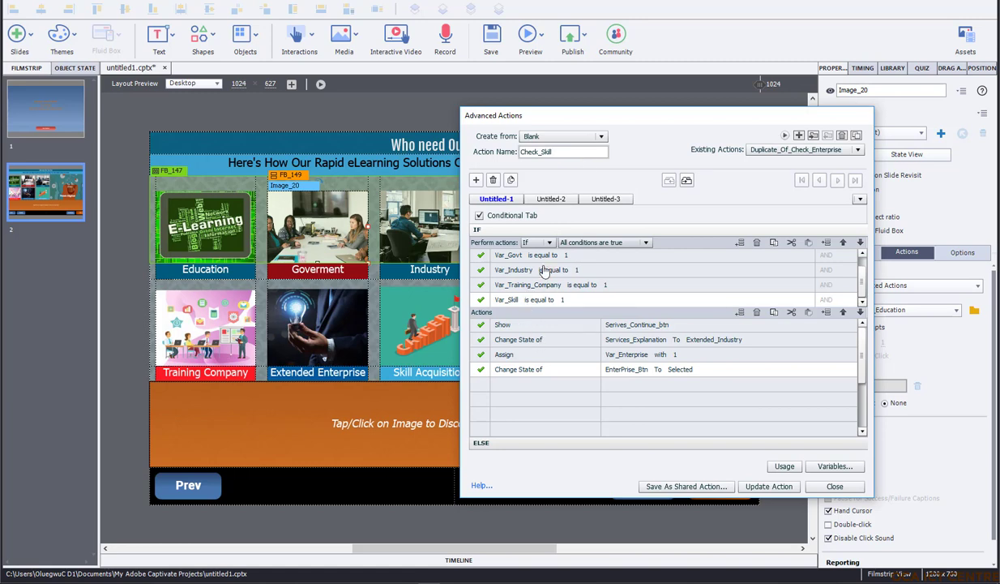
left_click(509, 300)
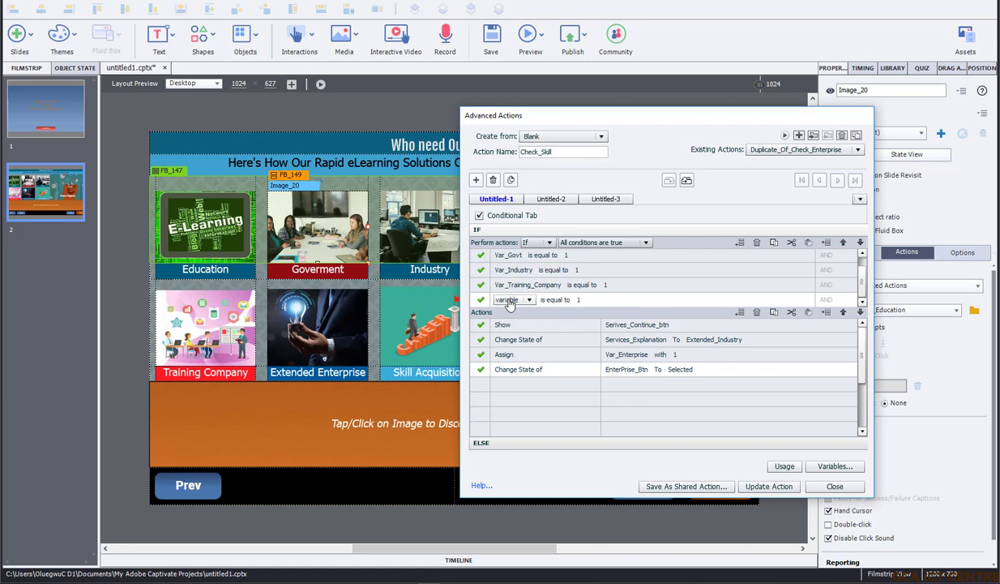
left_click(509, 300)
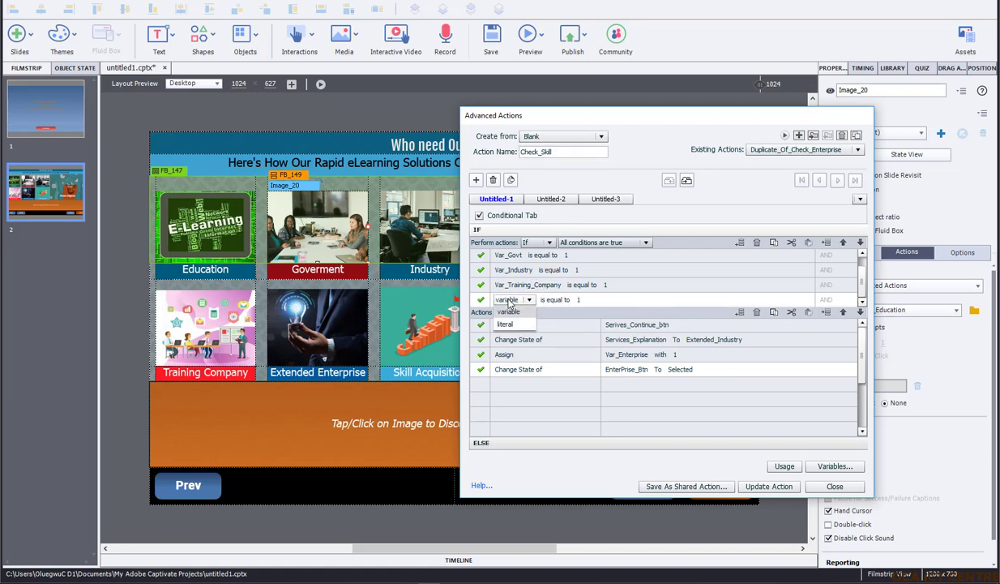
left_click(509, 312)
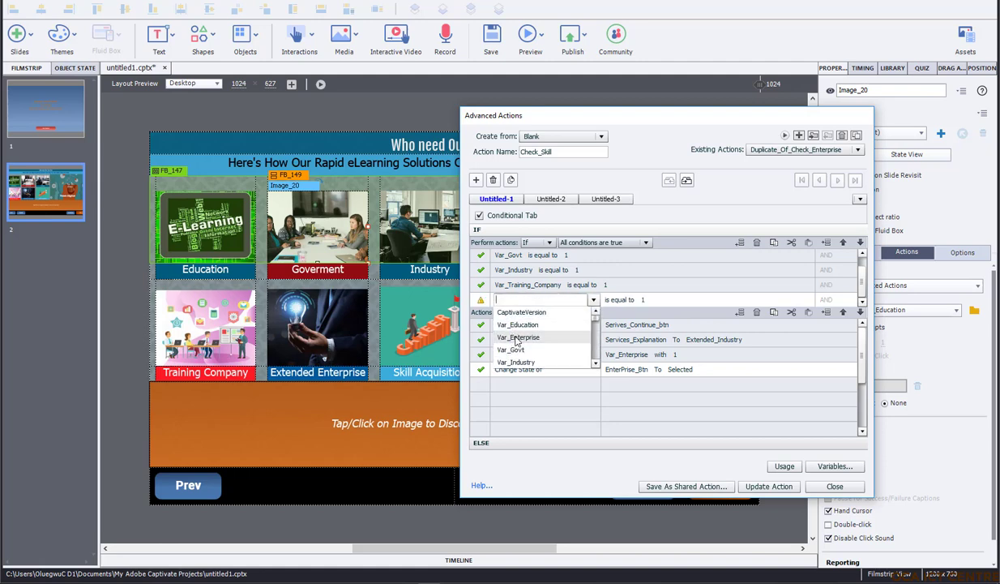
left_click(509, 336)
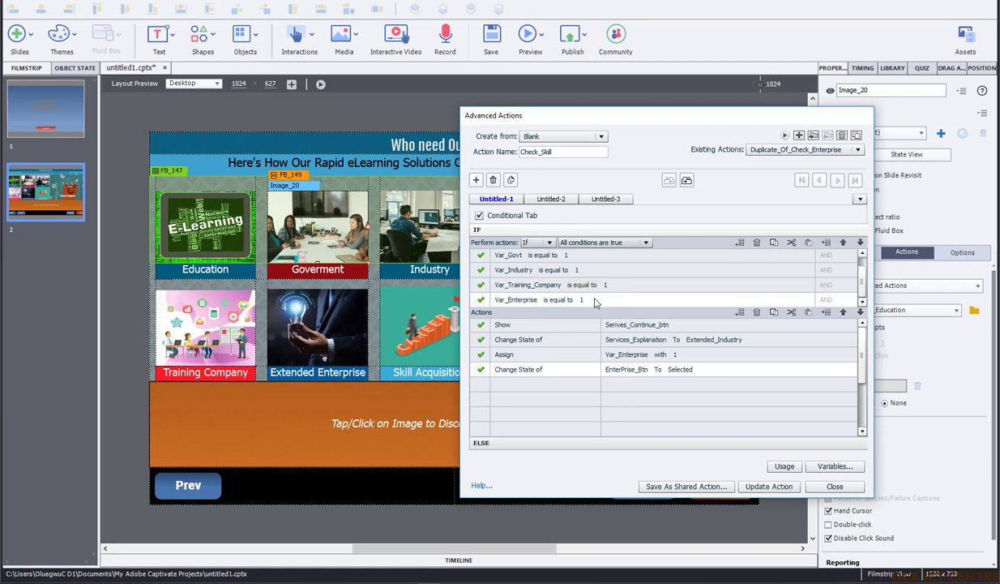
In Check_Skill's IF actions, keep Show on Serives_Continue_btn and change Services_Explanation to the Skill_Acquistion state
left_click(629, 328)
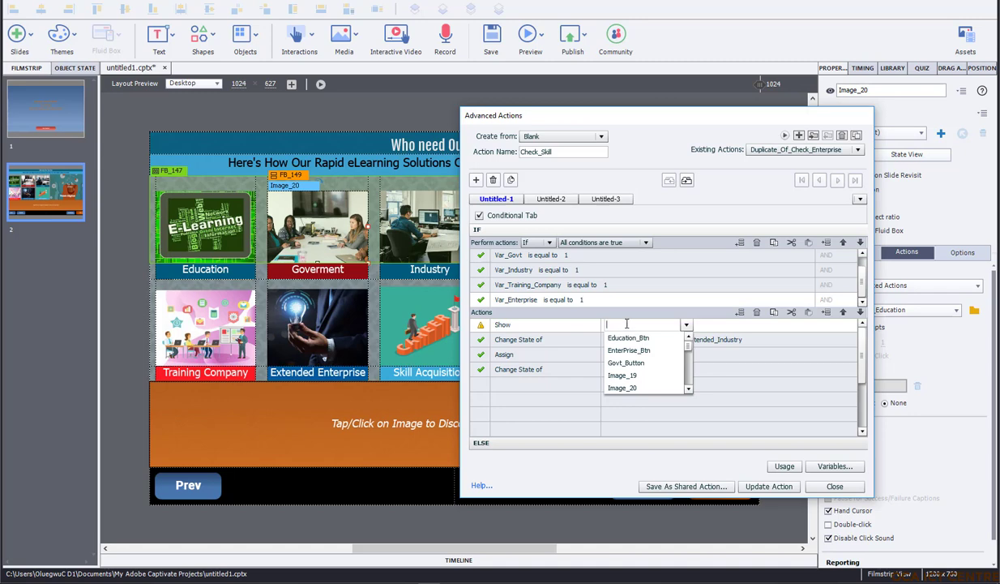
type("c")
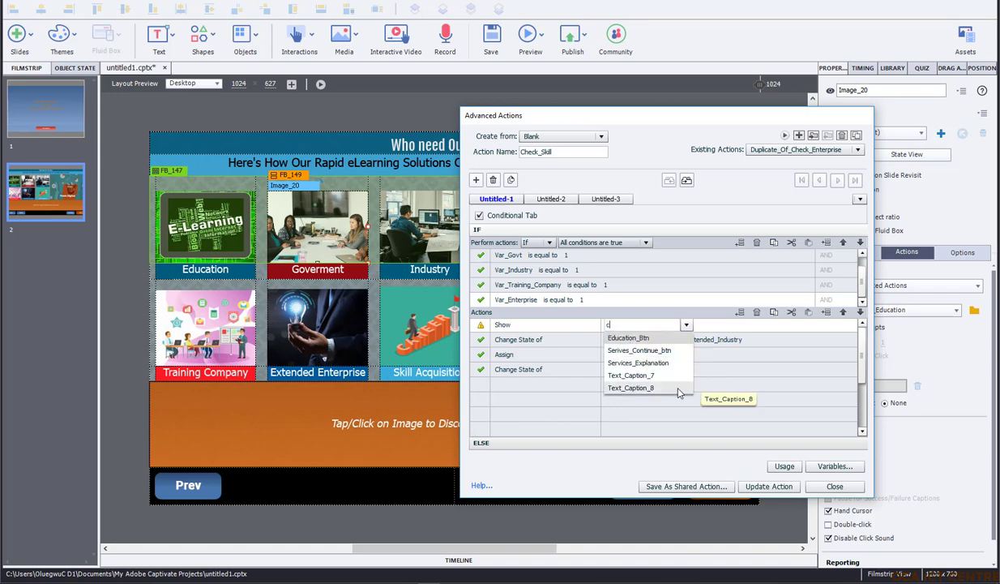
left_click(649, 349)
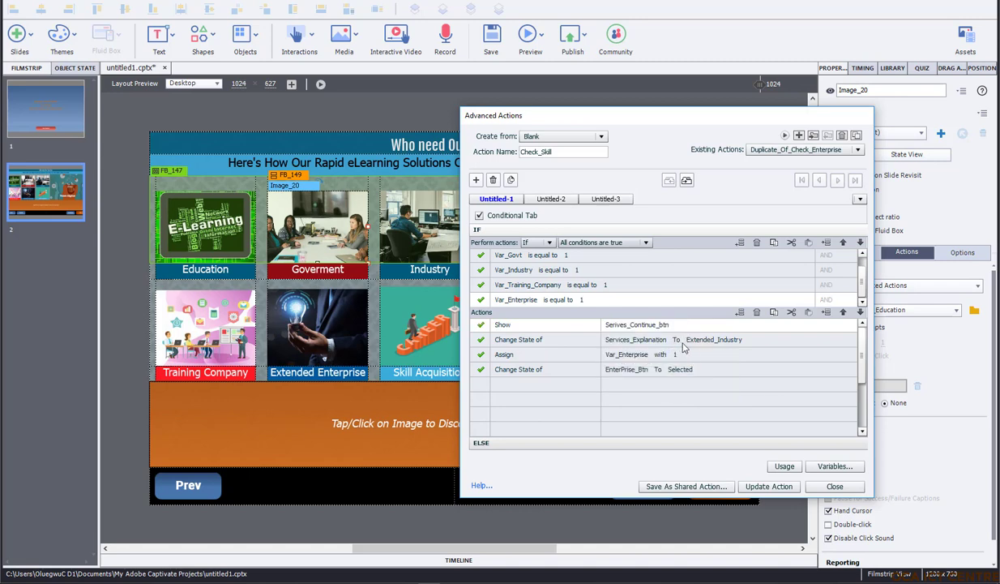
left_click(699, 340)
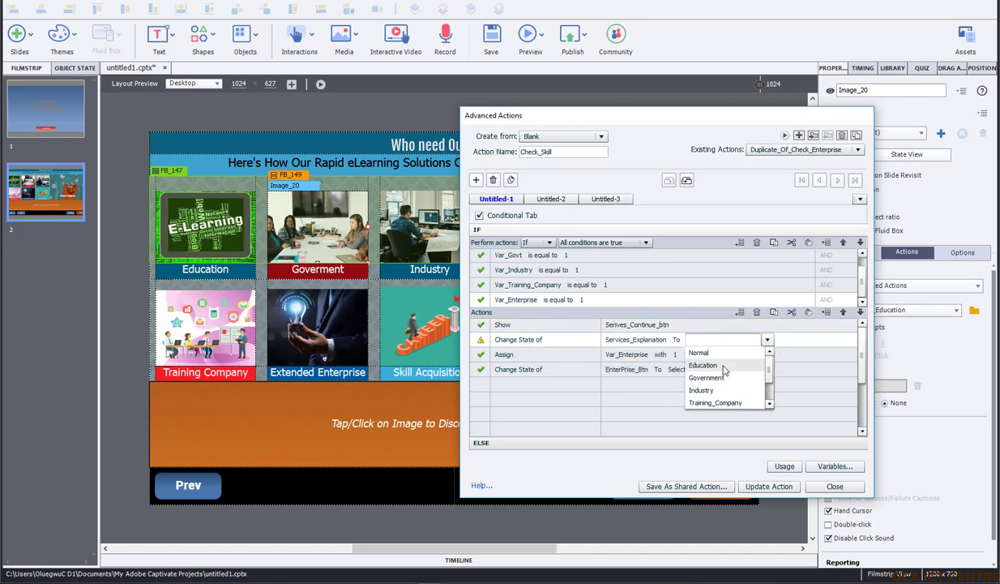
scroll(685, 389, "down", 2)
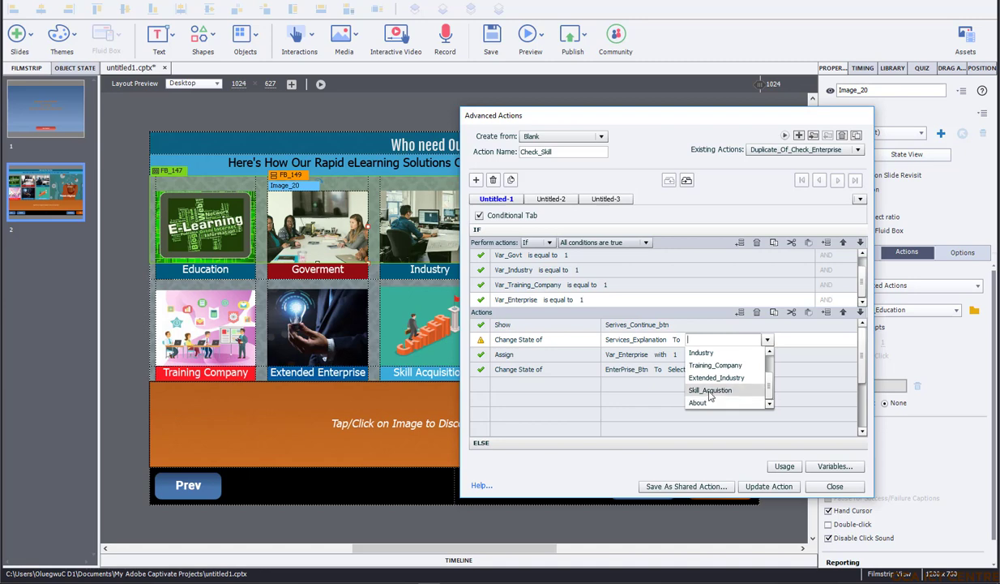
left_click(685, 401)
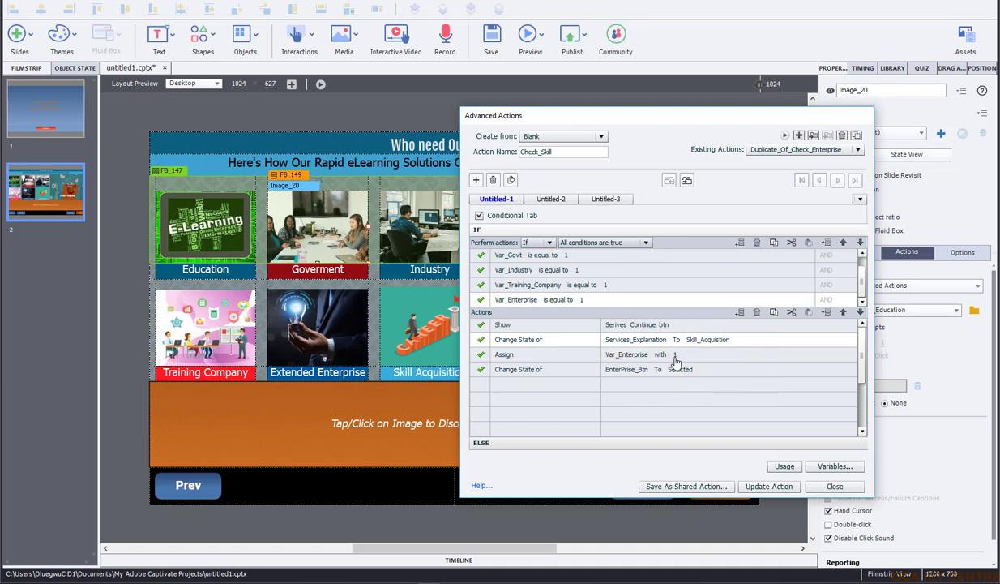
In Check_Skill's IF actions, assign Var_Skill with 1 and change the state of Skill_Button to Selected
left_click(623, 359)
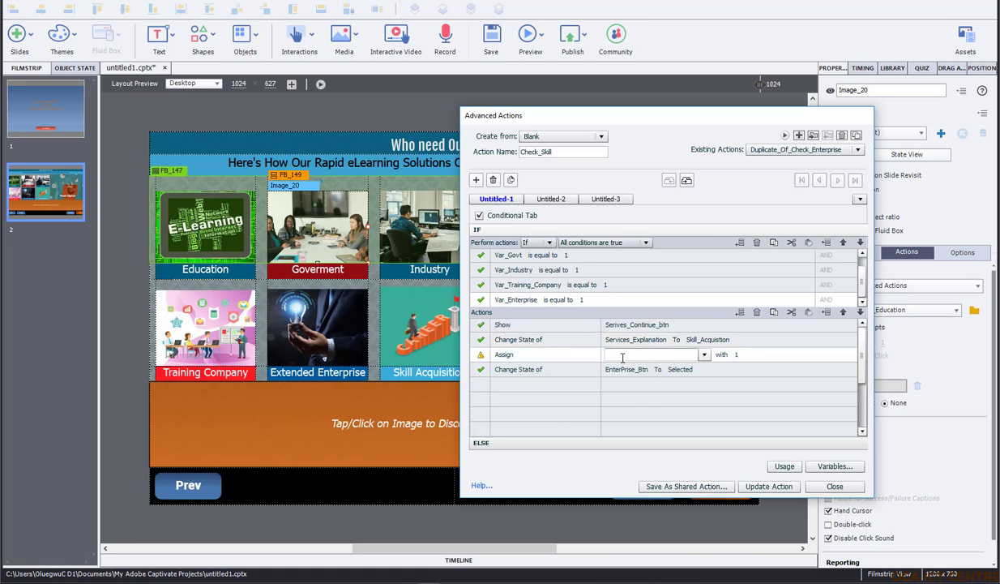
type("sk")
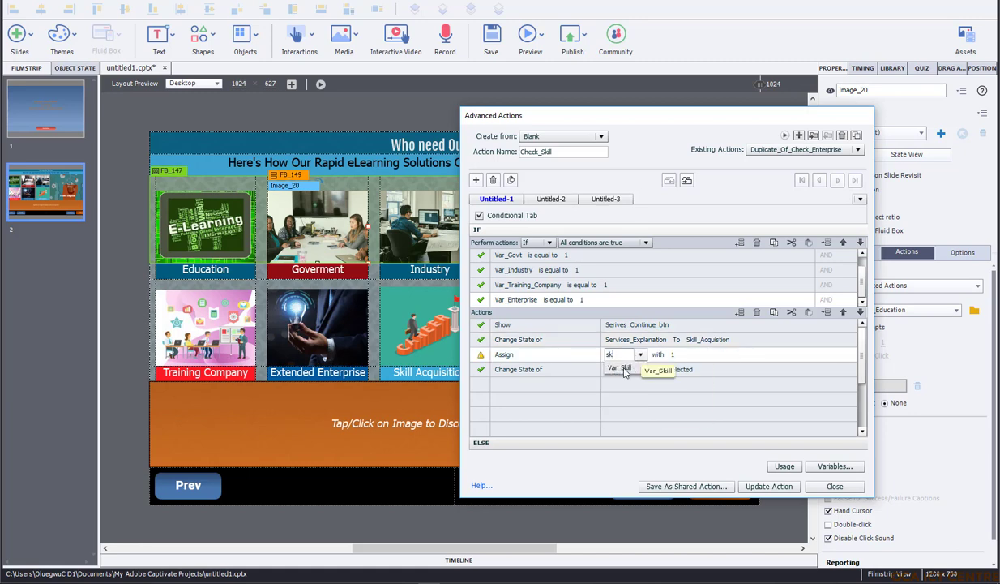
left_click(649, 369)
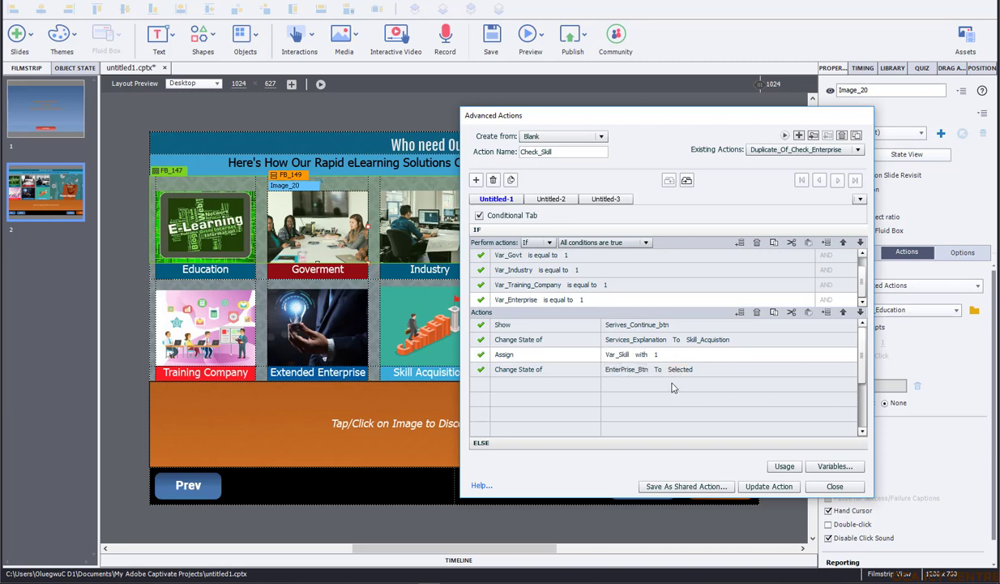
left_click(622, 374)
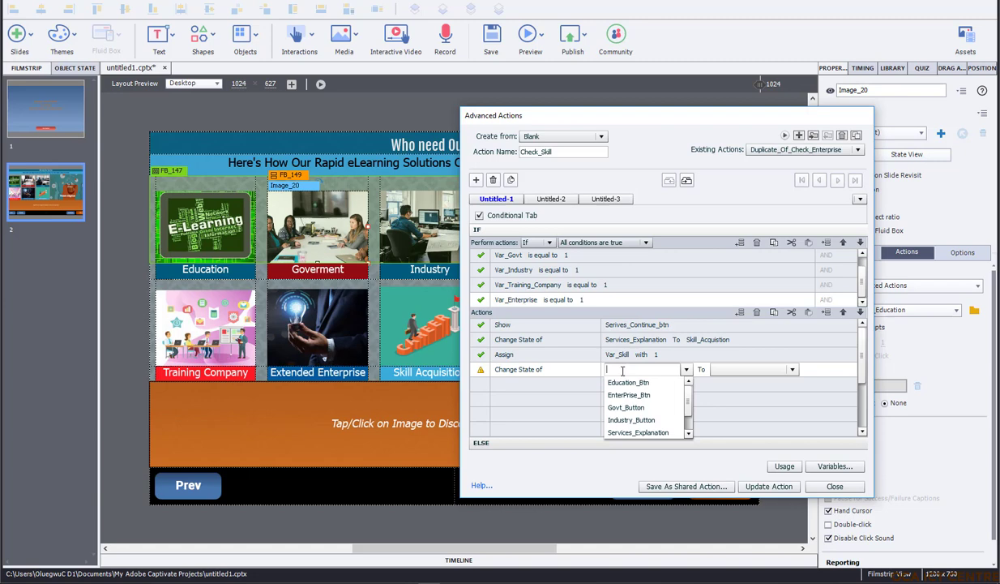
type("sk")
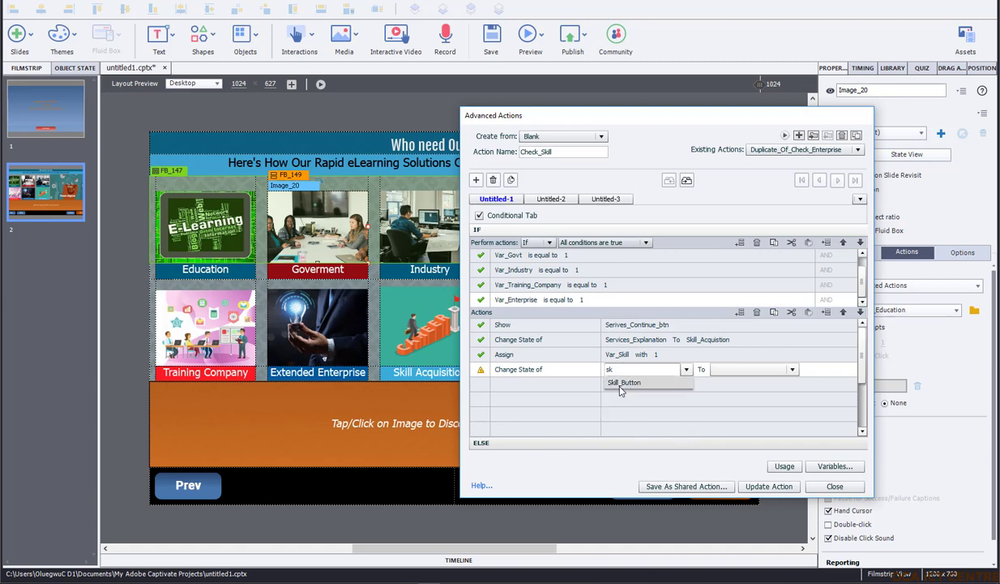
left_click(621, 386)
left_click(666, 392)
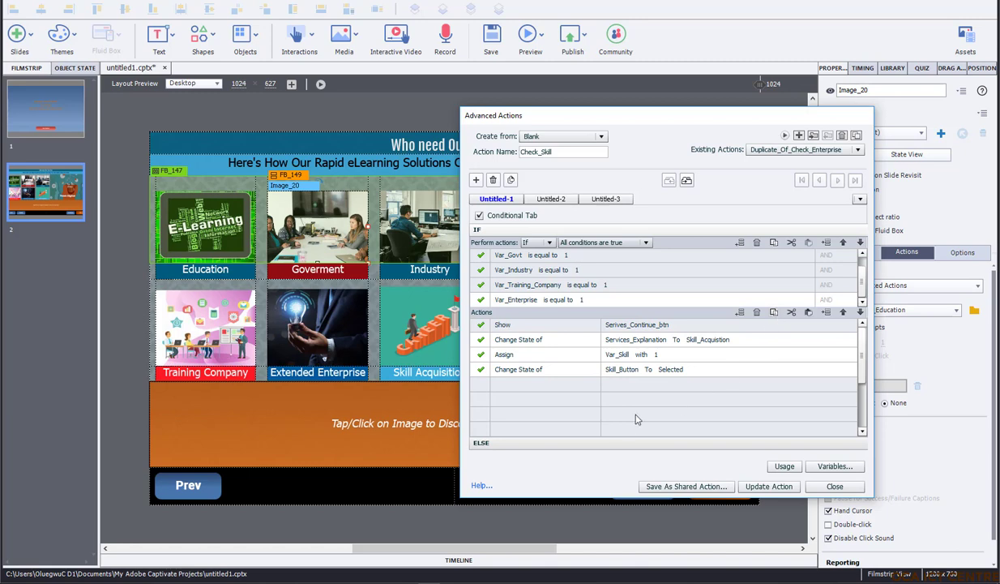
Replace Check_Skill's ELSE actions with the copied Services_Explanation to Skill_Acquistion, Var_Skill with 1 and Skill_Button to Selected actions
left_click(530, 444)
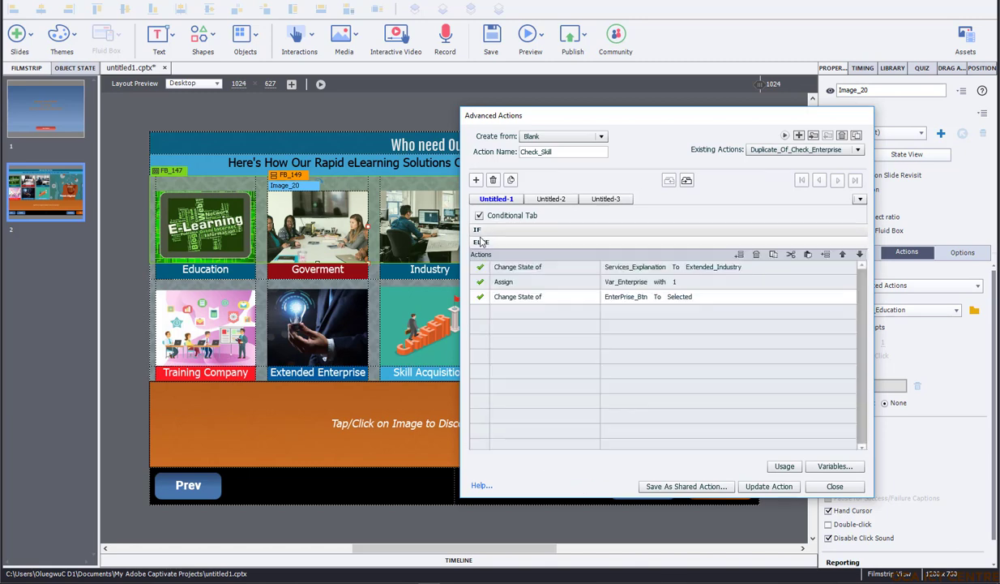
left_click(752, 271)
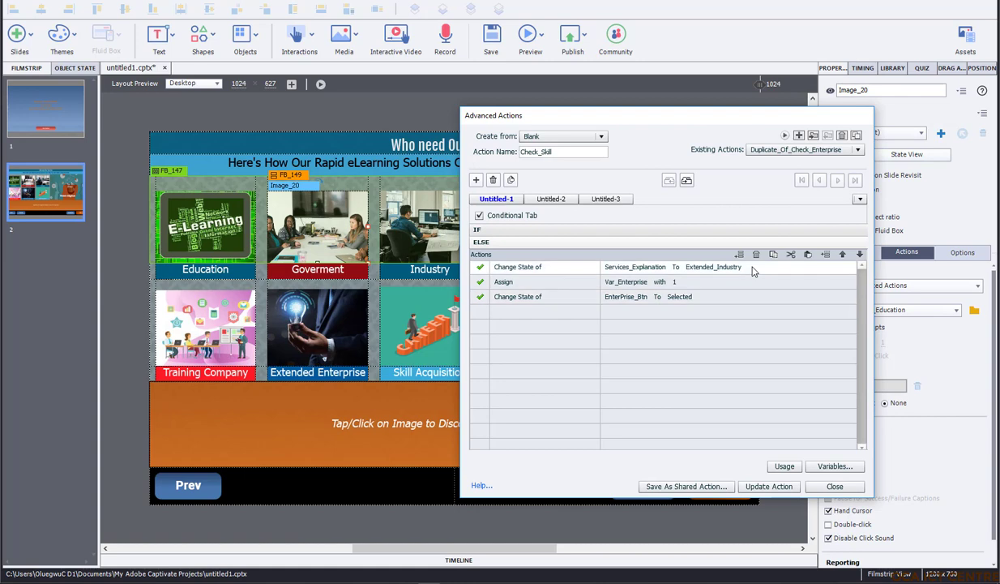
left_click(721, 299)
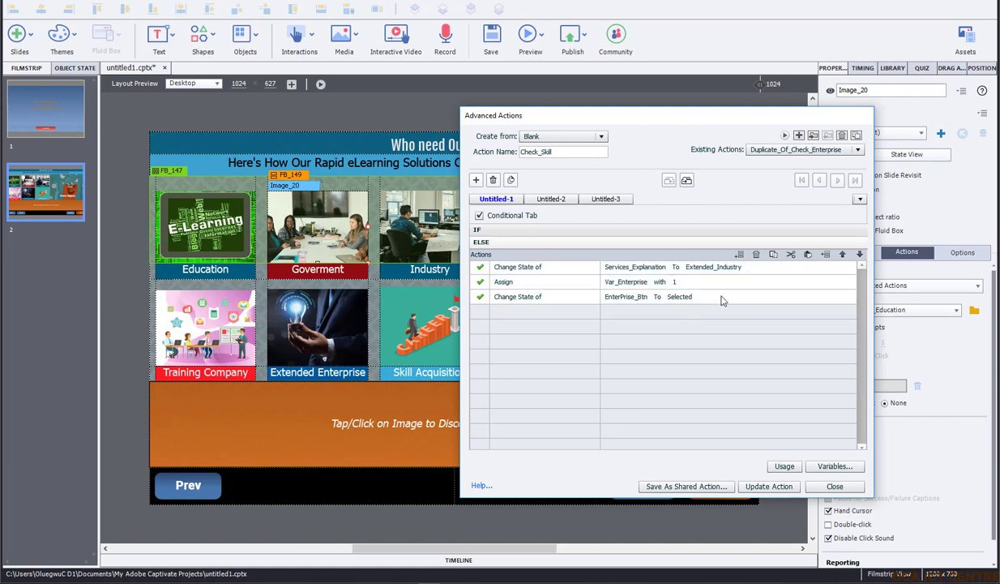
left_click(808, 254)
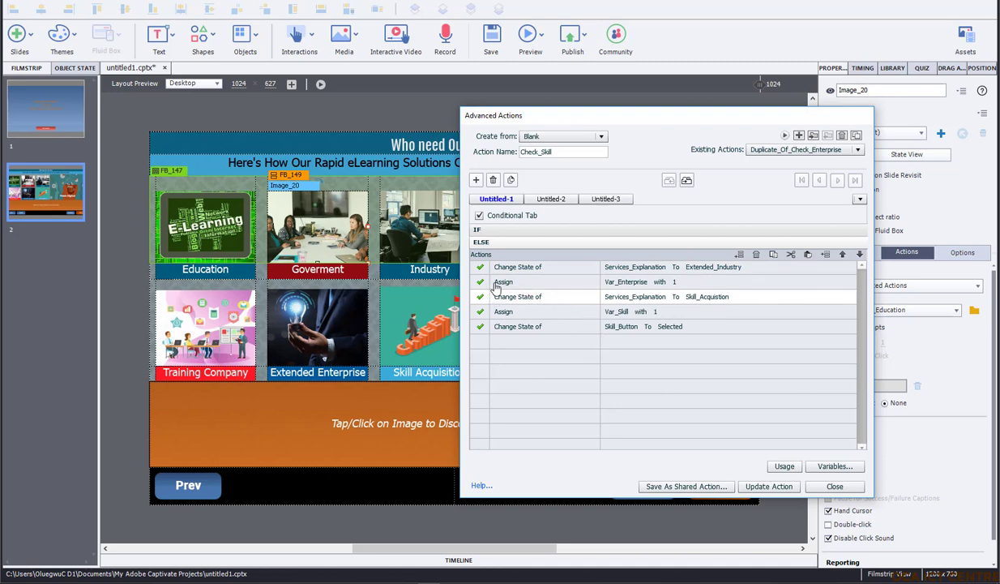
left_click(727, 284)
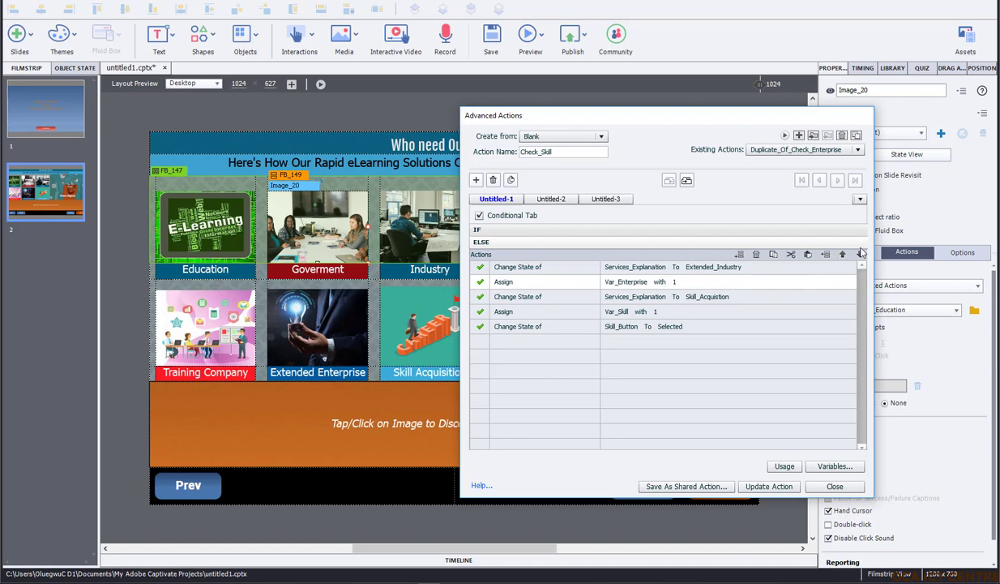
left_click(756, 254)
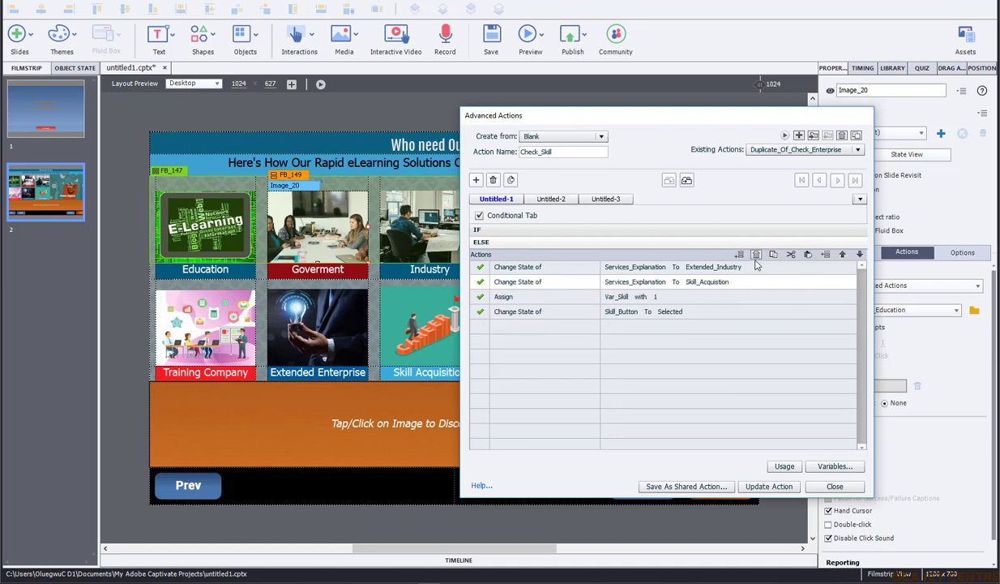
left_click(756, 255)
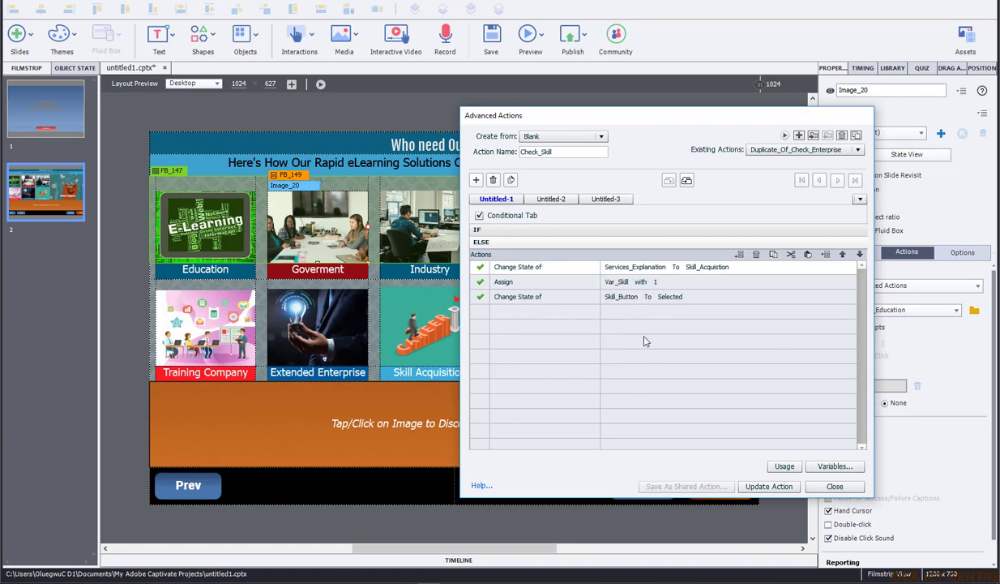
Update the Check_Skill action, look through the existing actions and close the Advanced Actions dialog
left_click(768, 486)
left_click(701, 325)
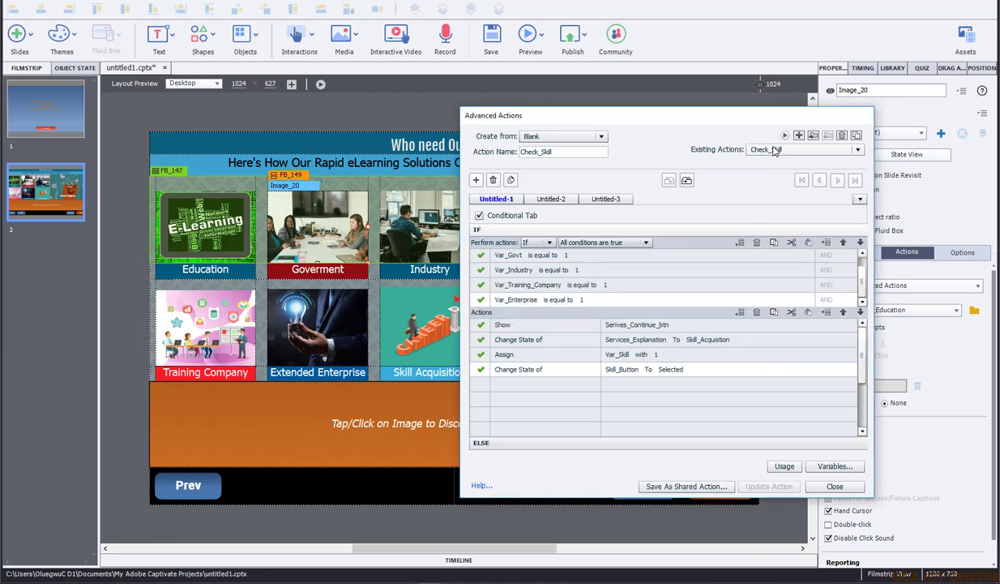
left_click(802, 149)
scroll(778, 188, "up", 1)
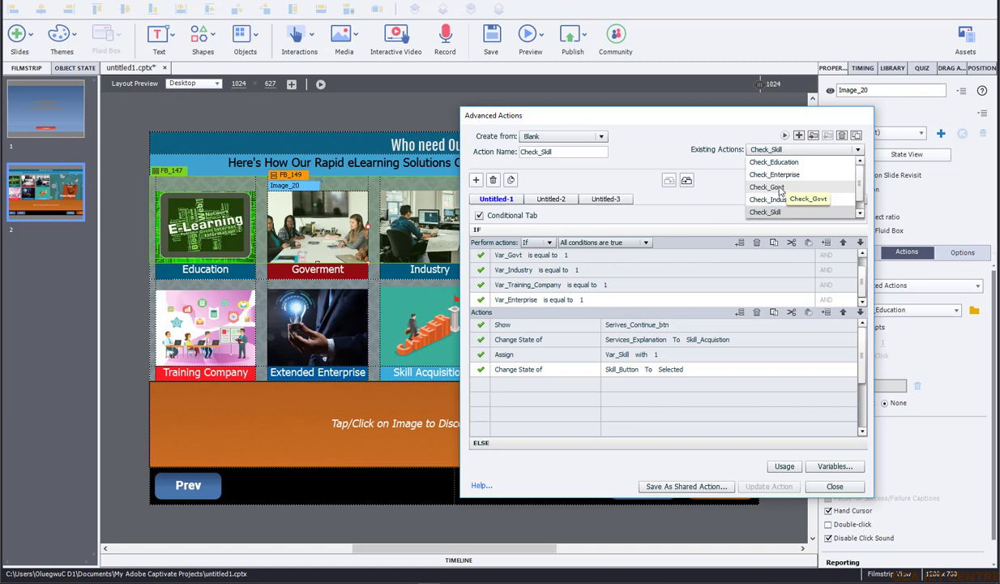
scroll(774, 209, "down", 1)
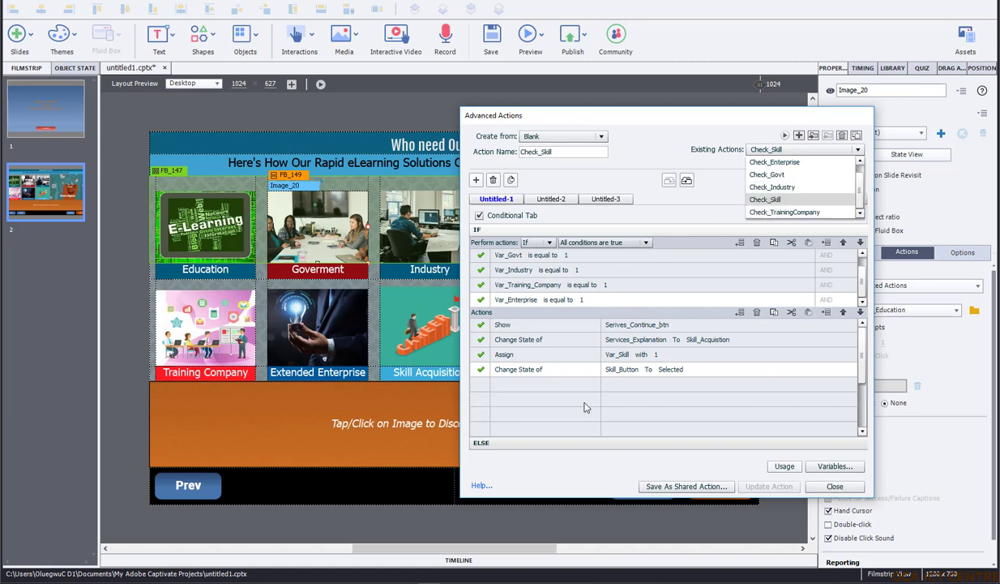
left_click(836, 485)
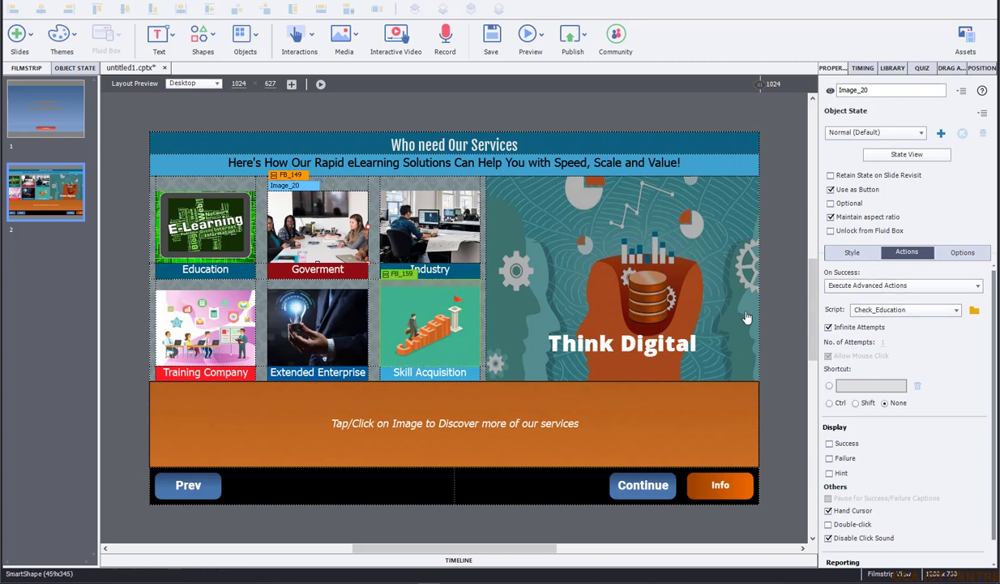
Assign the Check_Govt script to the Goverment image and set its Govt_Button label to execute the Check_Govt advanced action on success
left_click(901, 311)
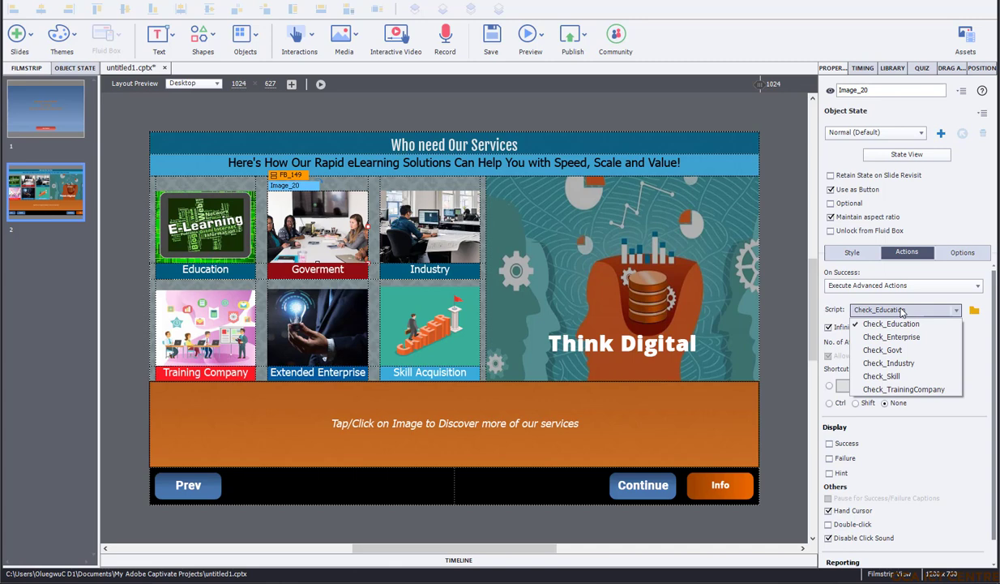
left_click(898, 353)
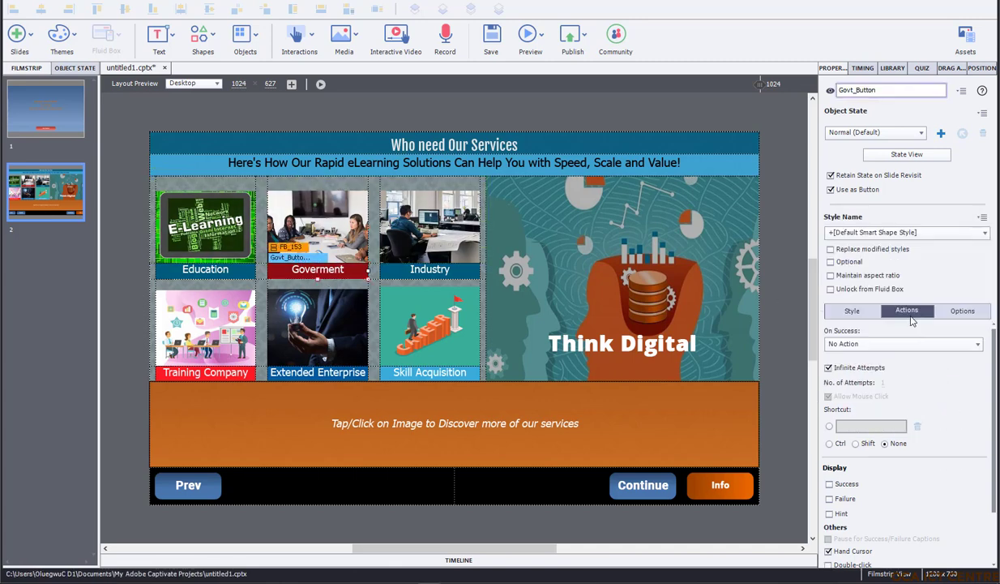
left_click(899, 343)
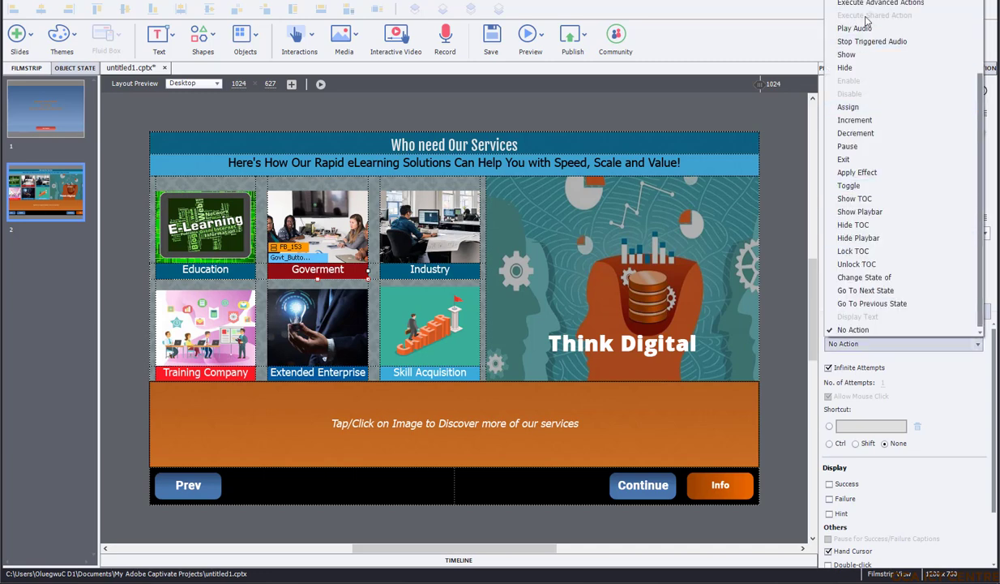
left_click(867, 6)
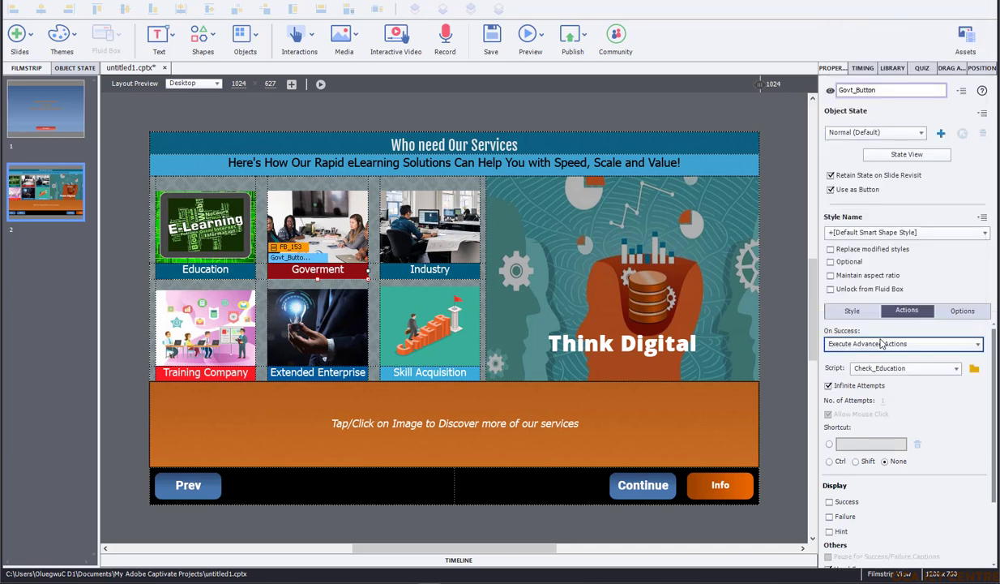
left_click(902, 369)
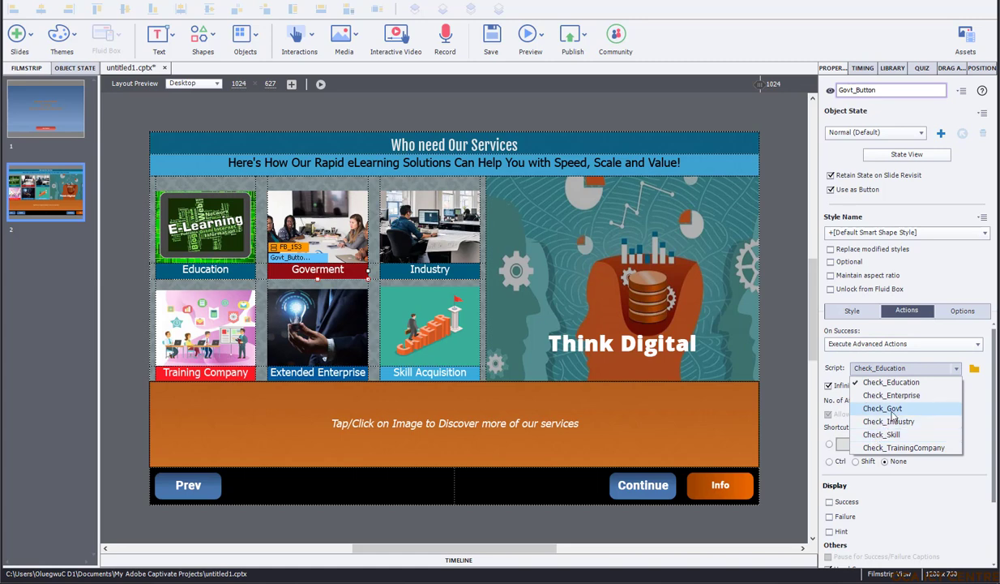
left_click(862, 389)
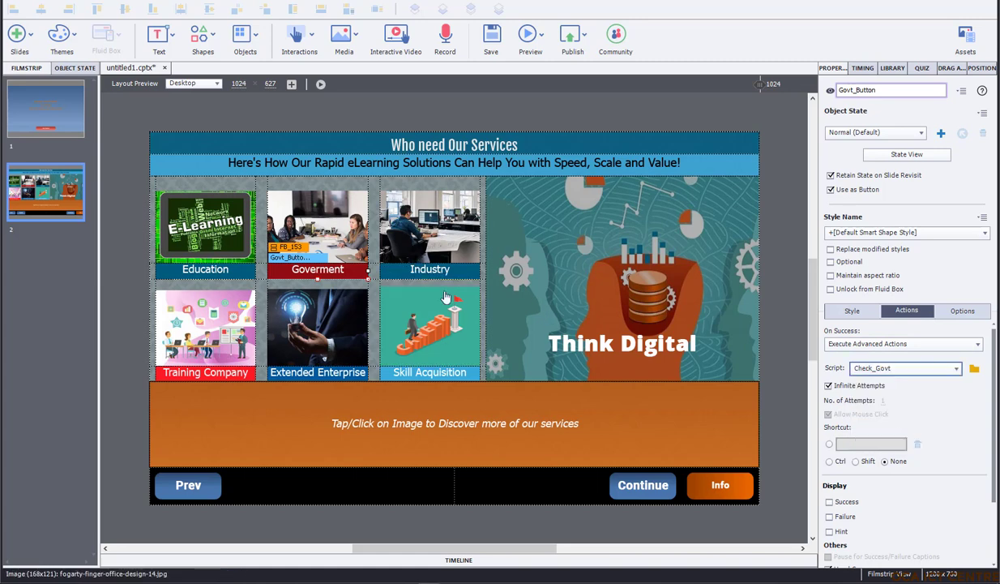